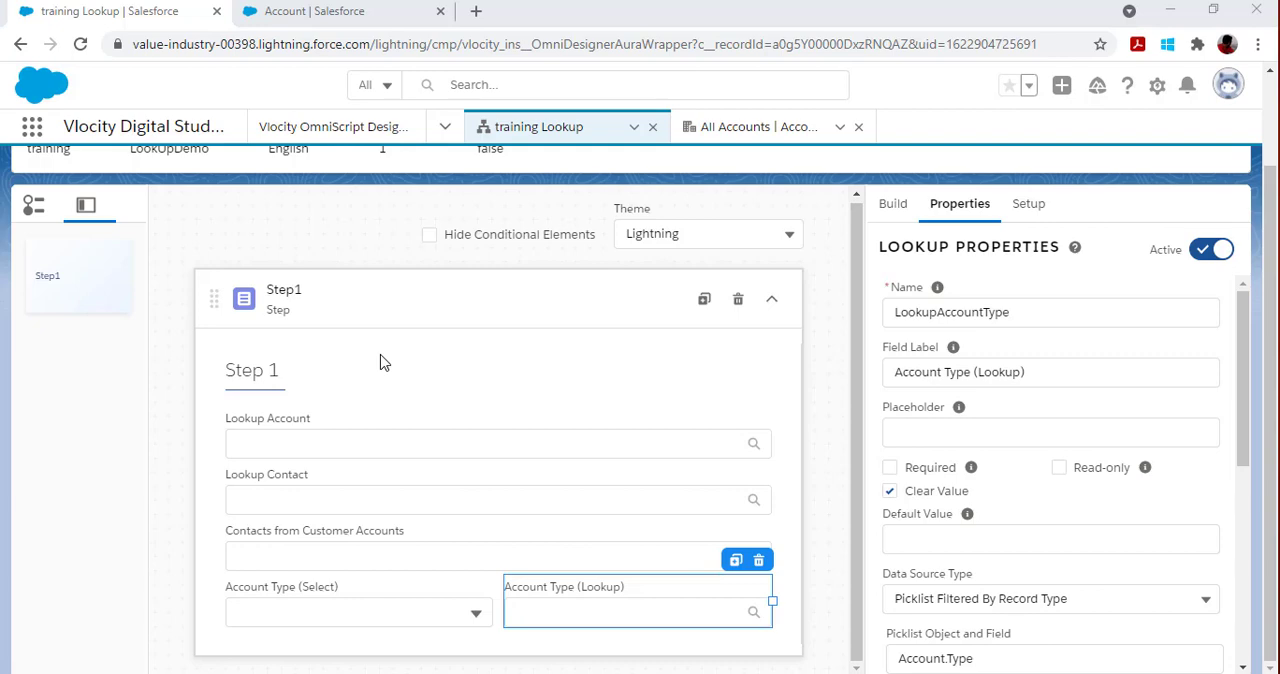
Step: Examine the Lookup Account element's properties, including its Account lookup query and the JSON paths for value and label
left_click(395, 442)
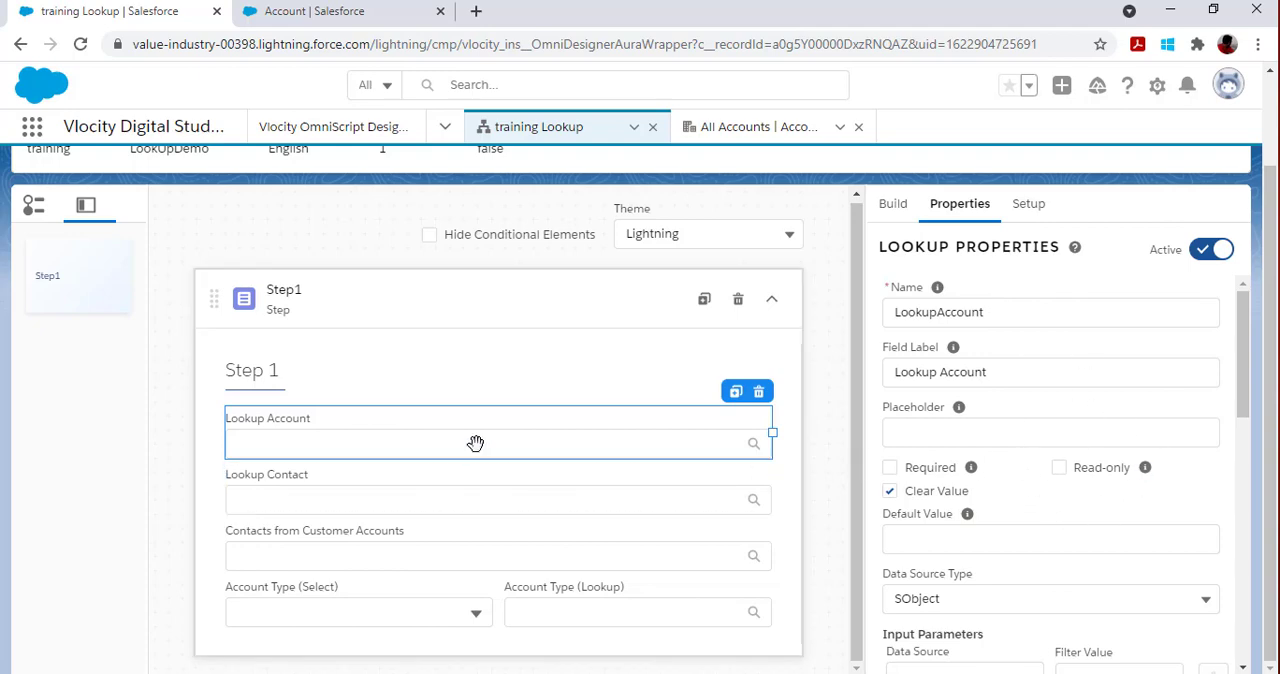
scroll(1020, 586, "down", 2)
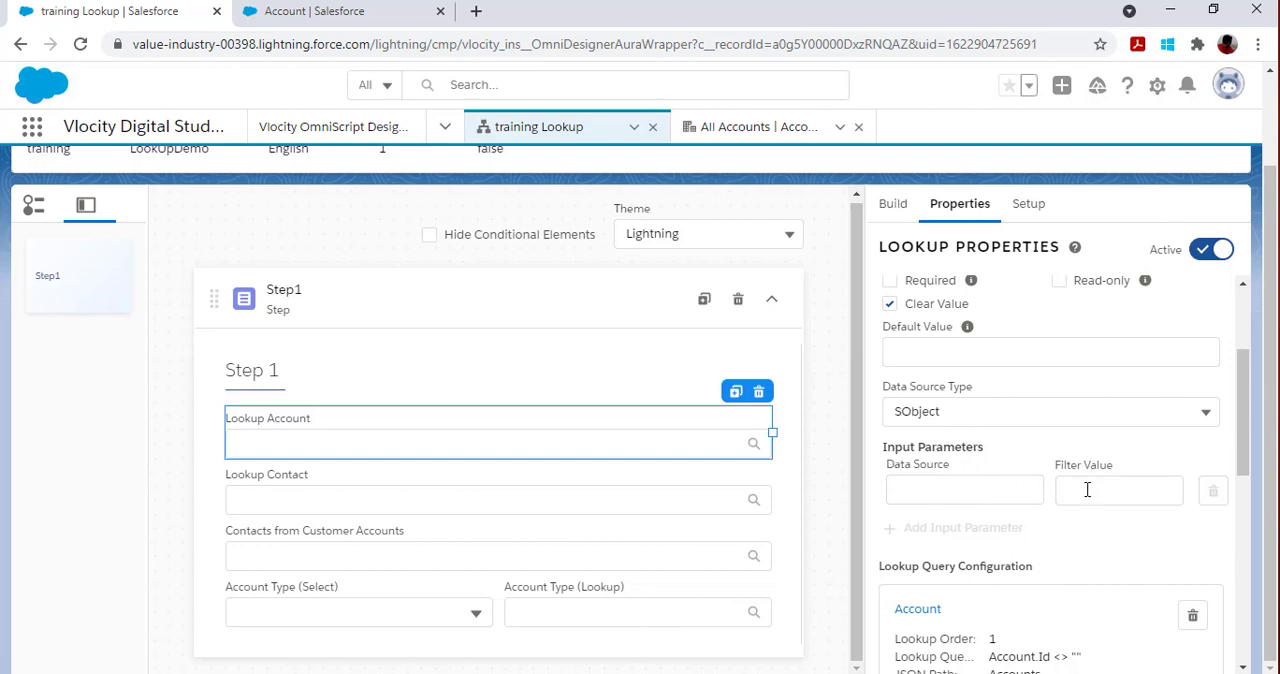
scroll(1050, 555, "down", 1)
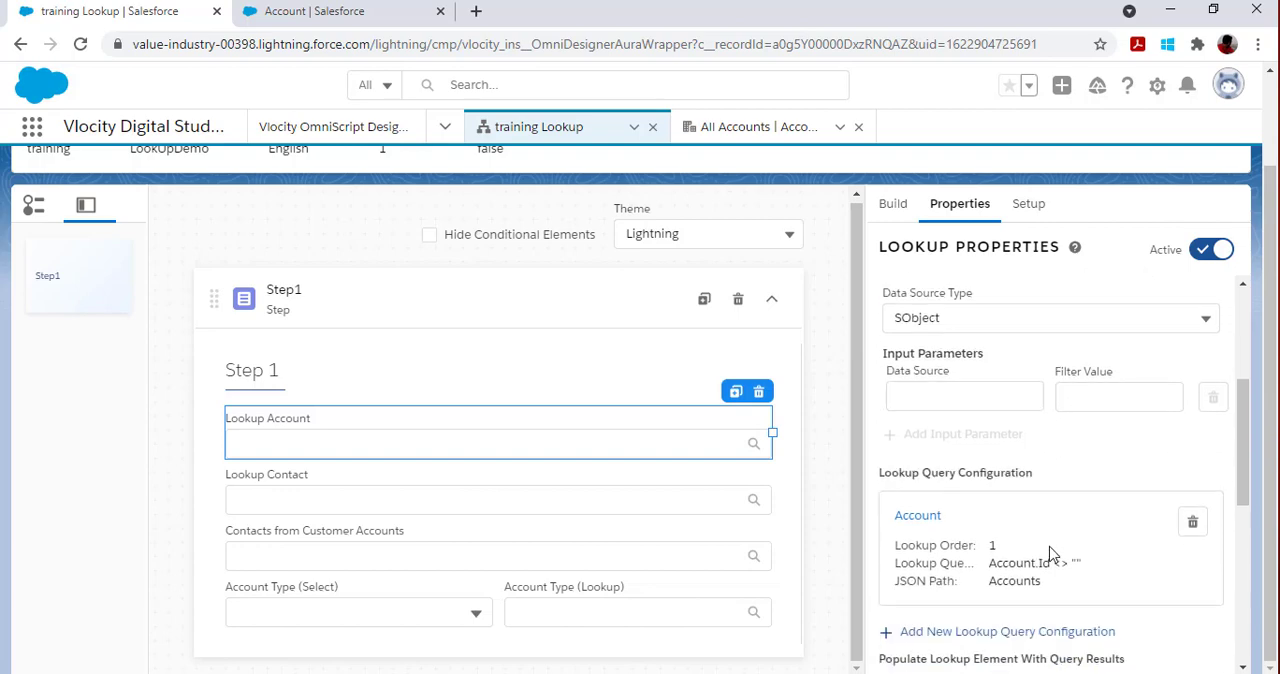
left_click(918, 516)
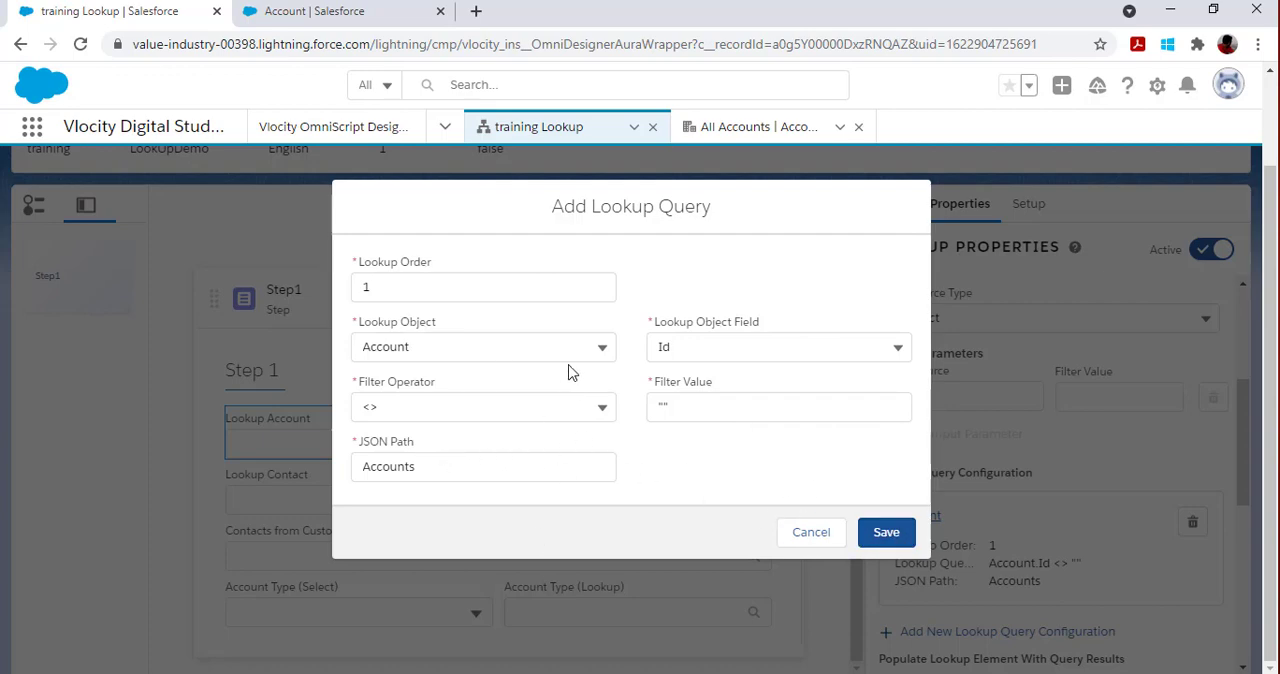
left_click(890, 533)
scroll(1020, 610, "down", 1)
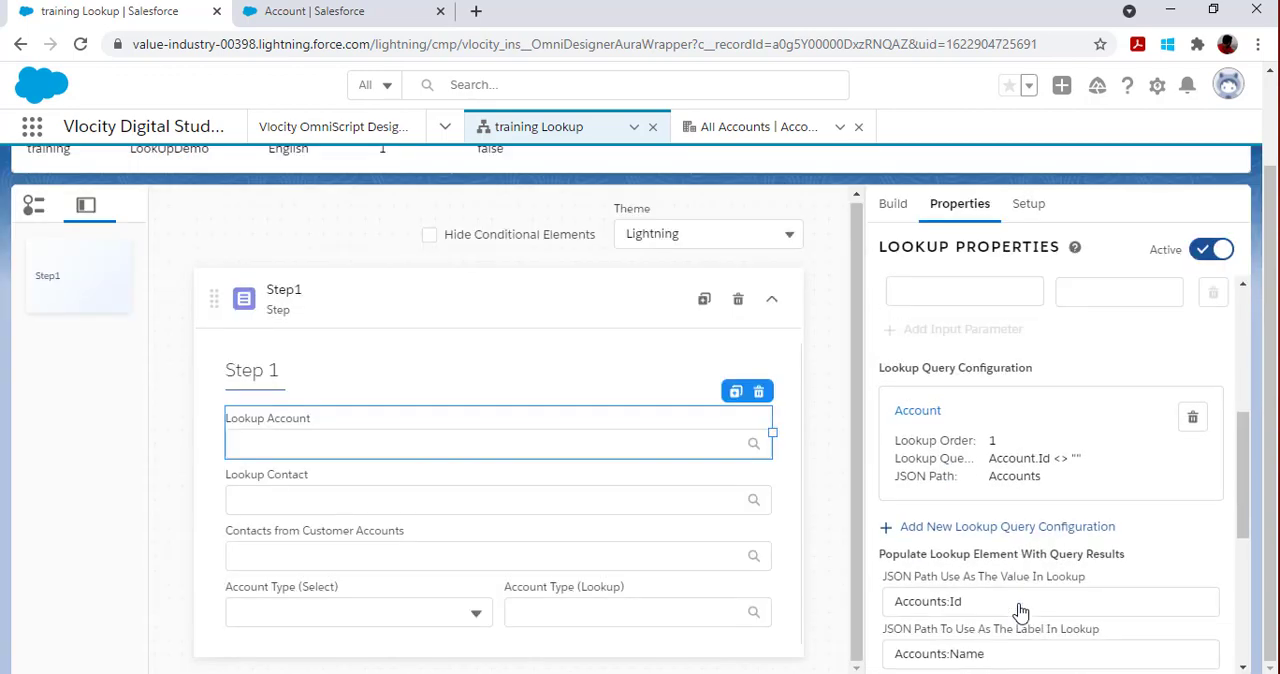
scroll(1020, 610, "down", 1)
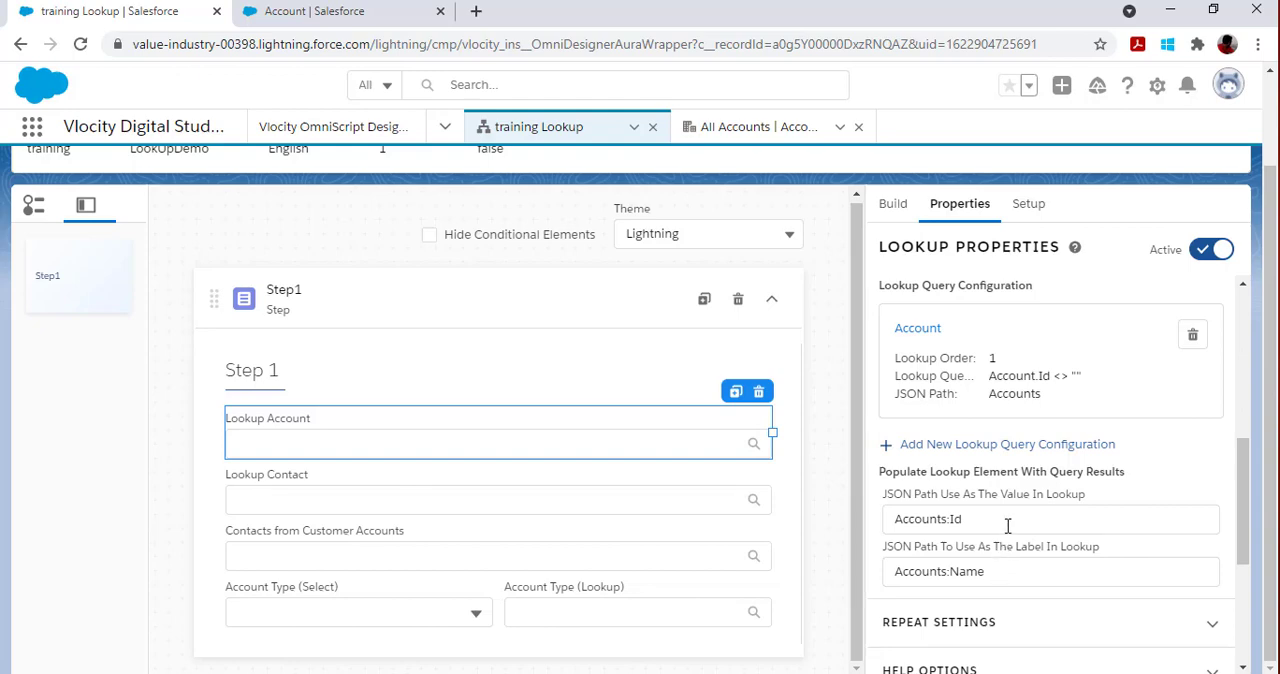
scroll(1007, 525, "up", 10)
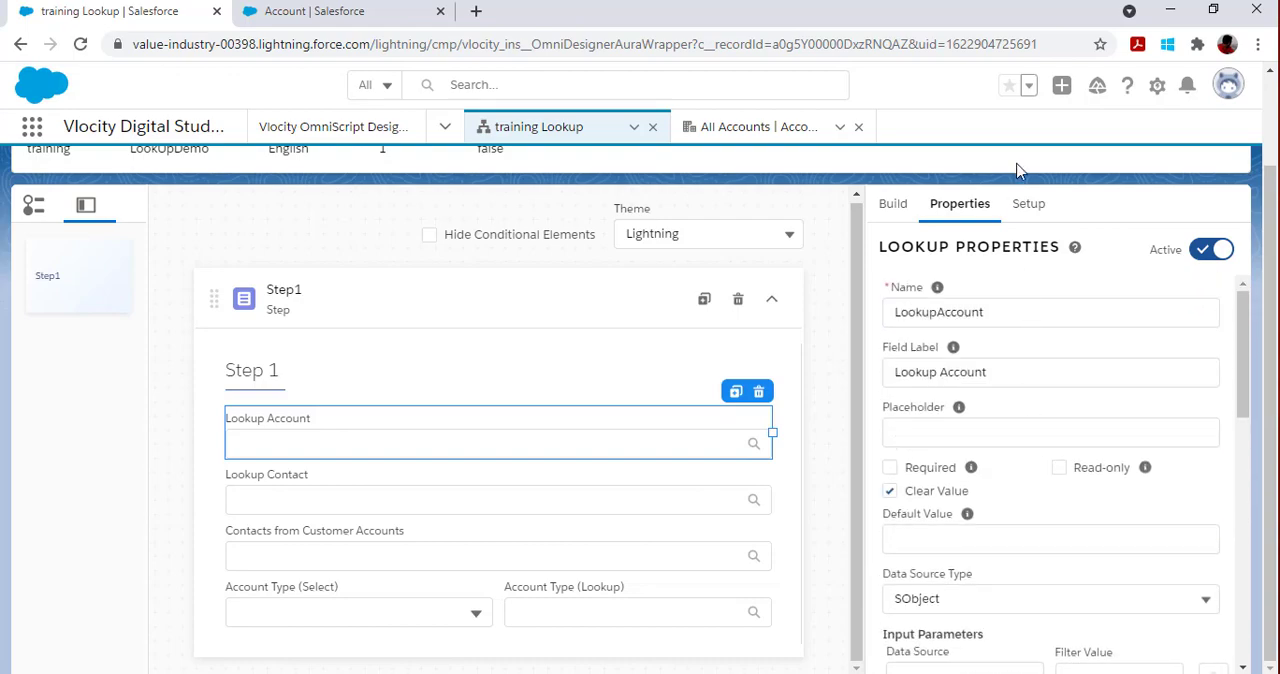
Step: Preview the OmniScript and choose Acme in the Lookup Account field to test the unfiltered lookup
left_click(903, 196)
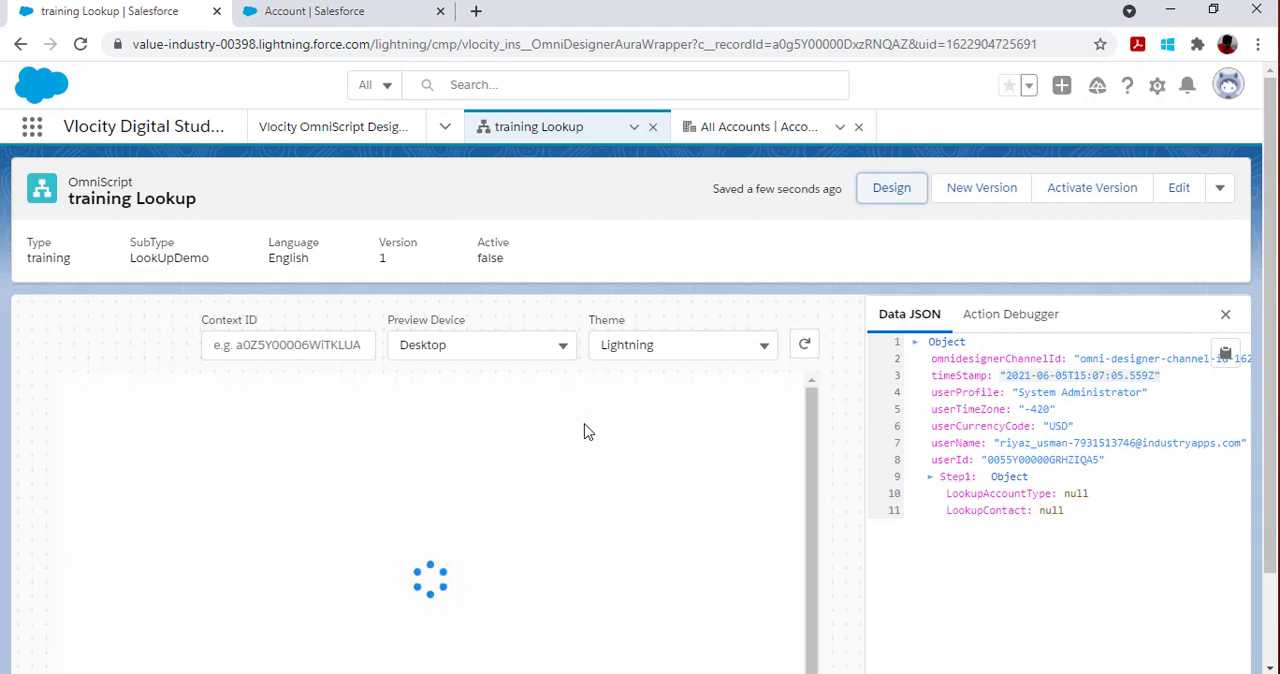
scroll(340, 434, "down", 1)
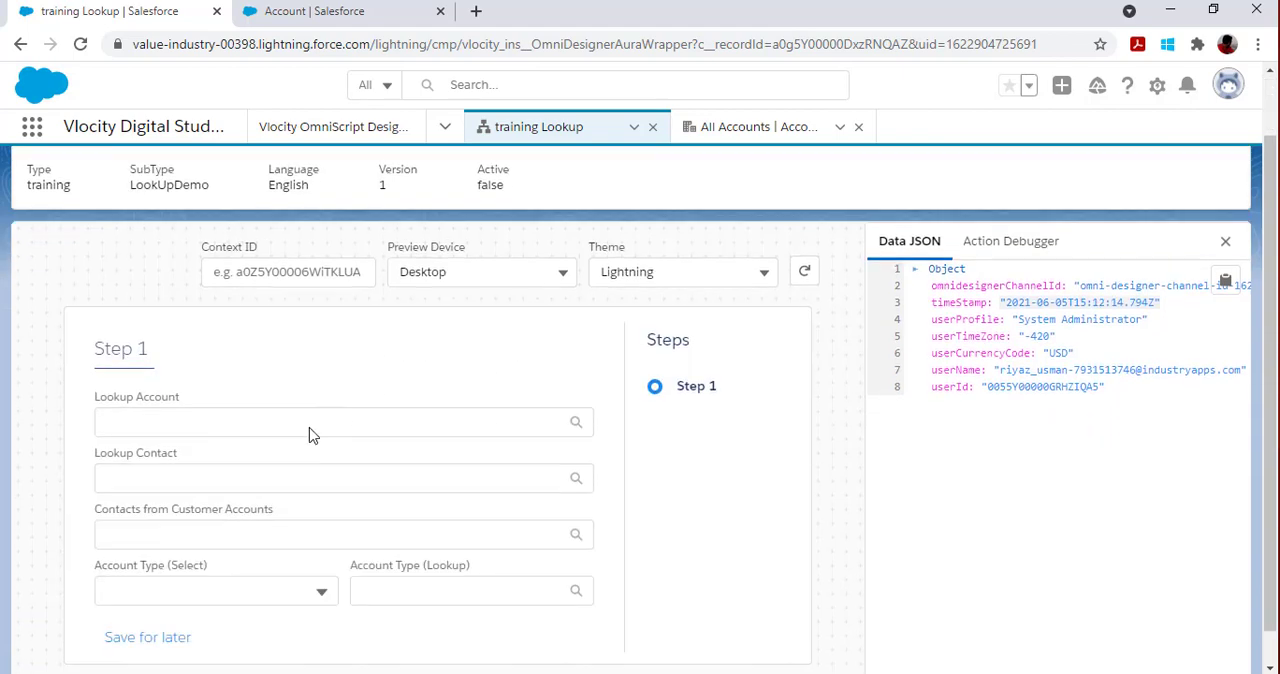
left_click(157, 396)
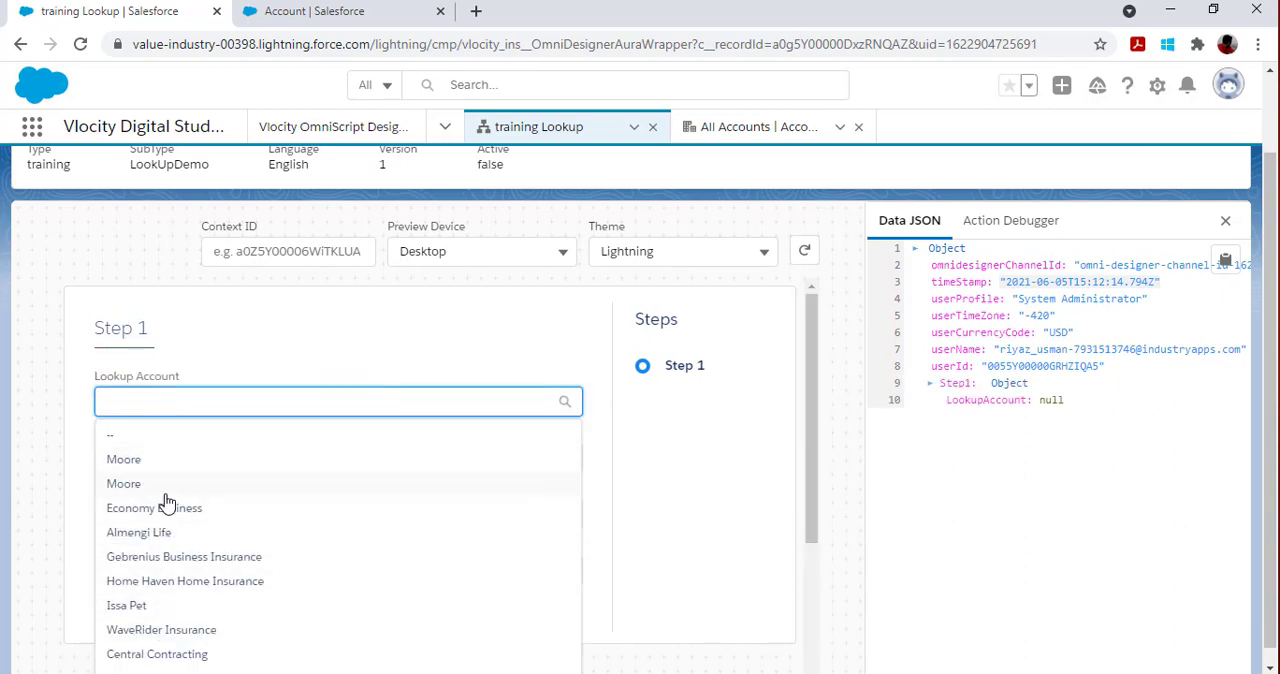
scroll(166, 500, "down", 3)
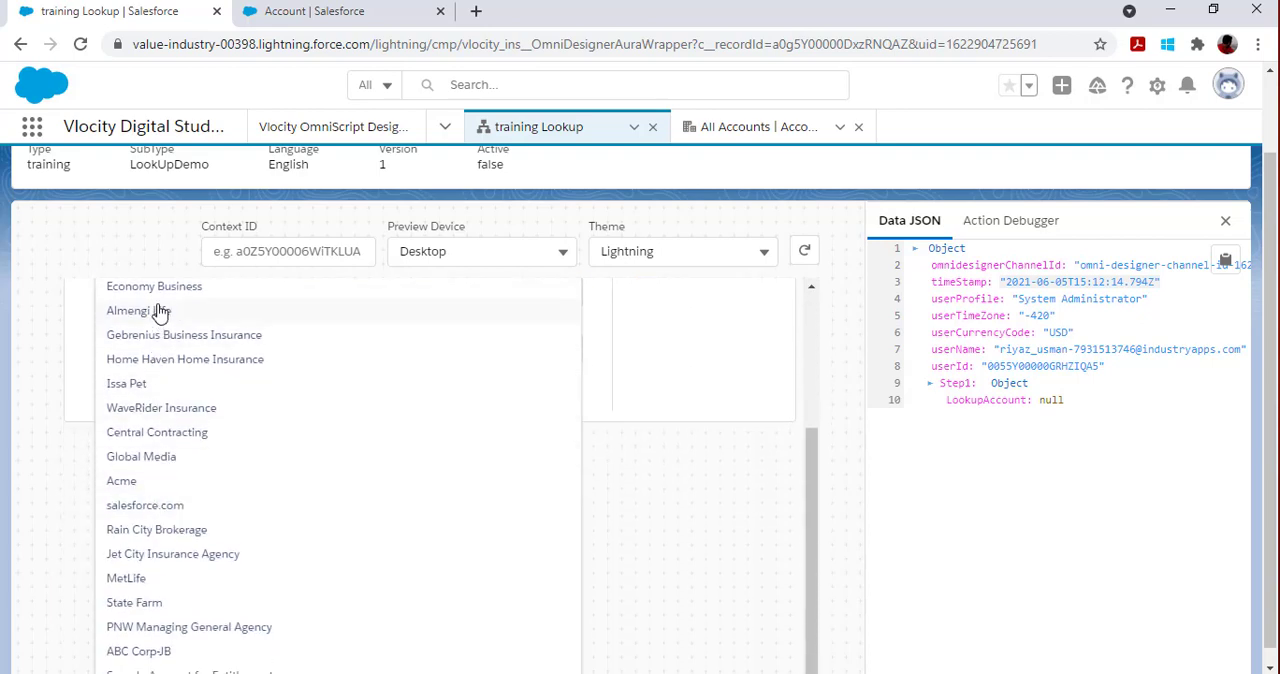
left_click(122, 489)
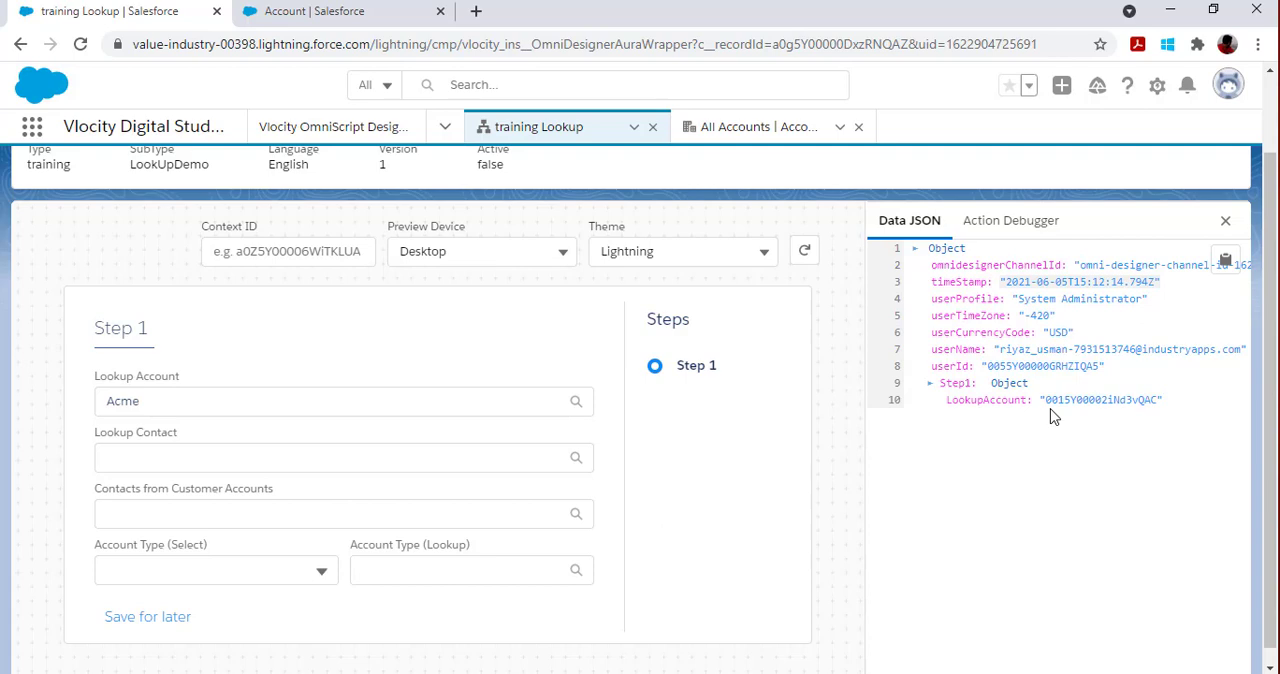
Step: Return to the design view and add a Text input to Step1 above the Lookup Account element
scroll(1052, 416, "up", 1)
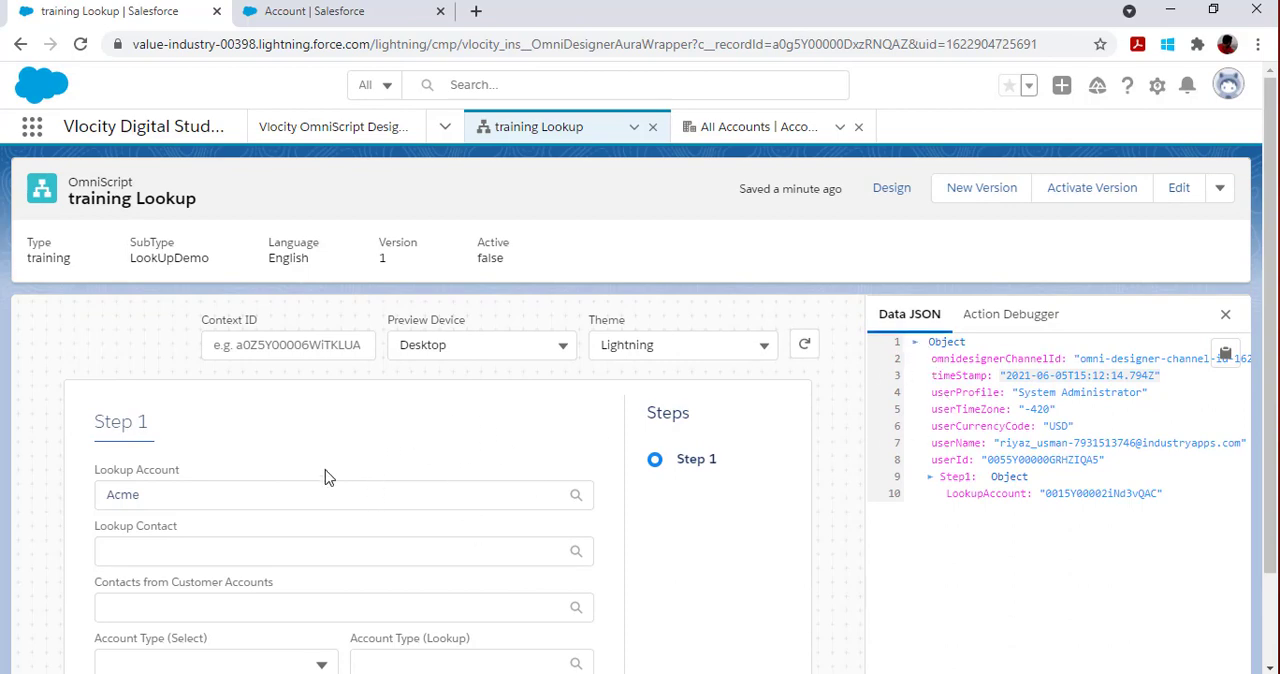
left_click(895, 199)
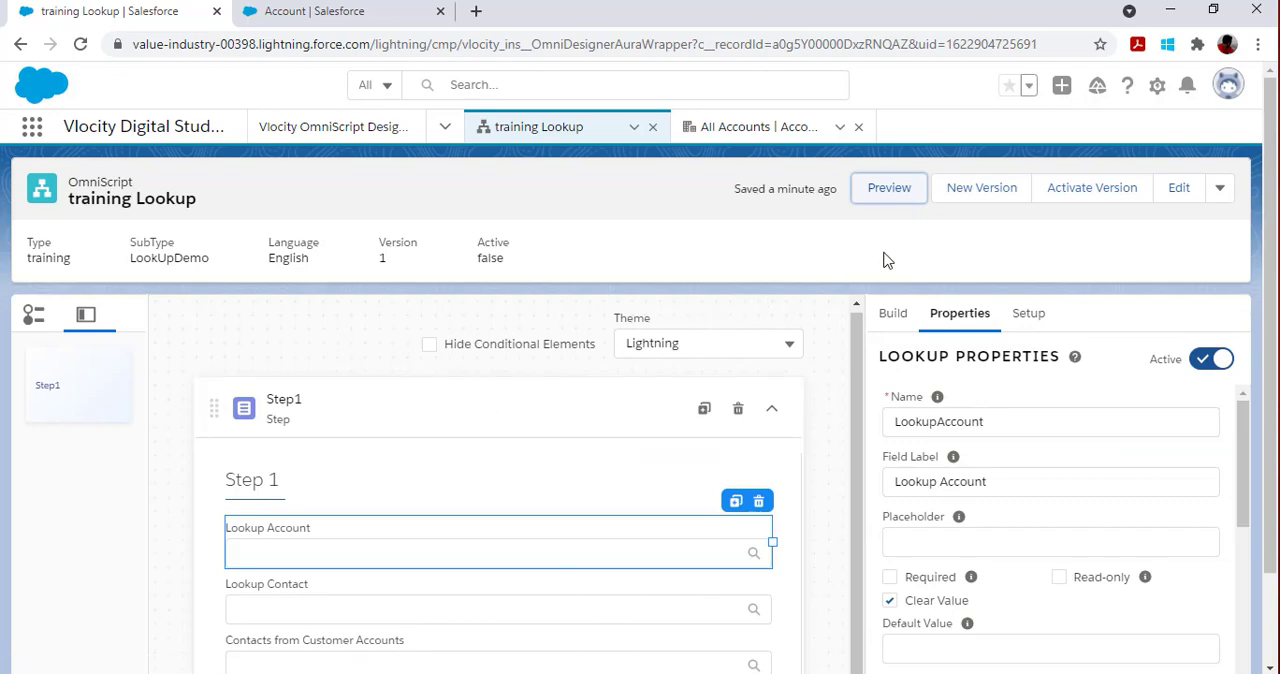
left_click(889, 318)
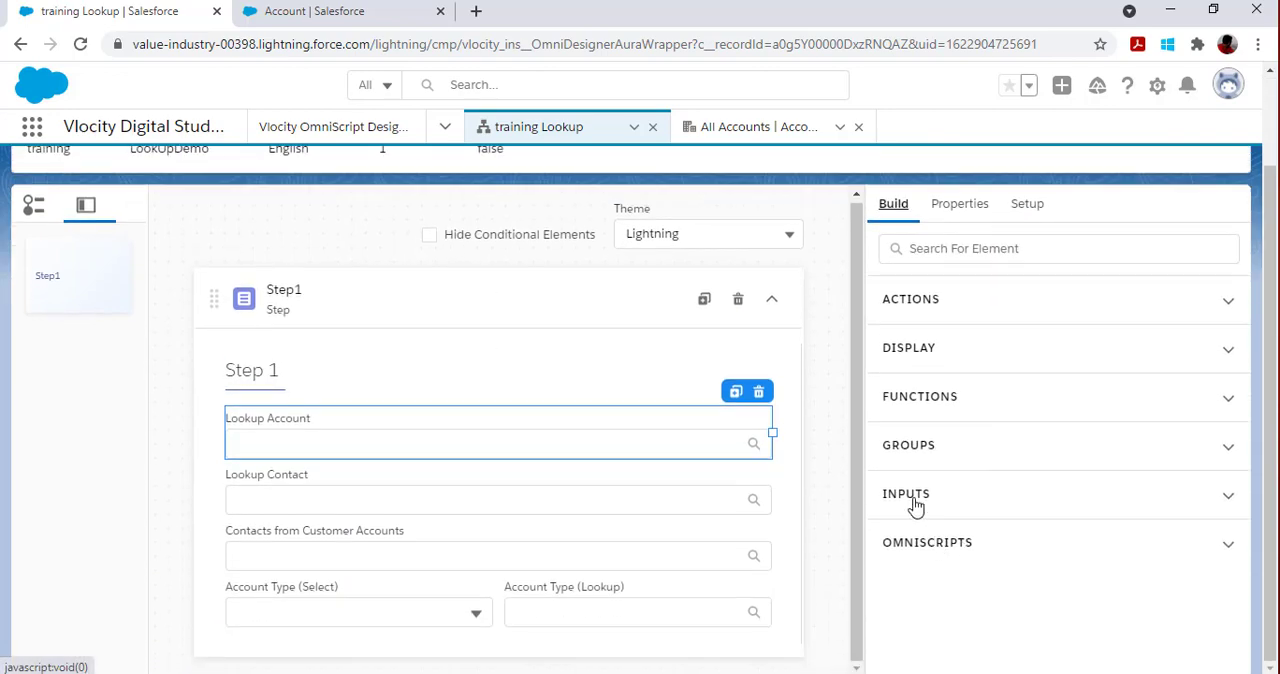
left_click(914, 500)
scroll(914, 570, "down", 5)
scroll(975, 555, "down", 4)
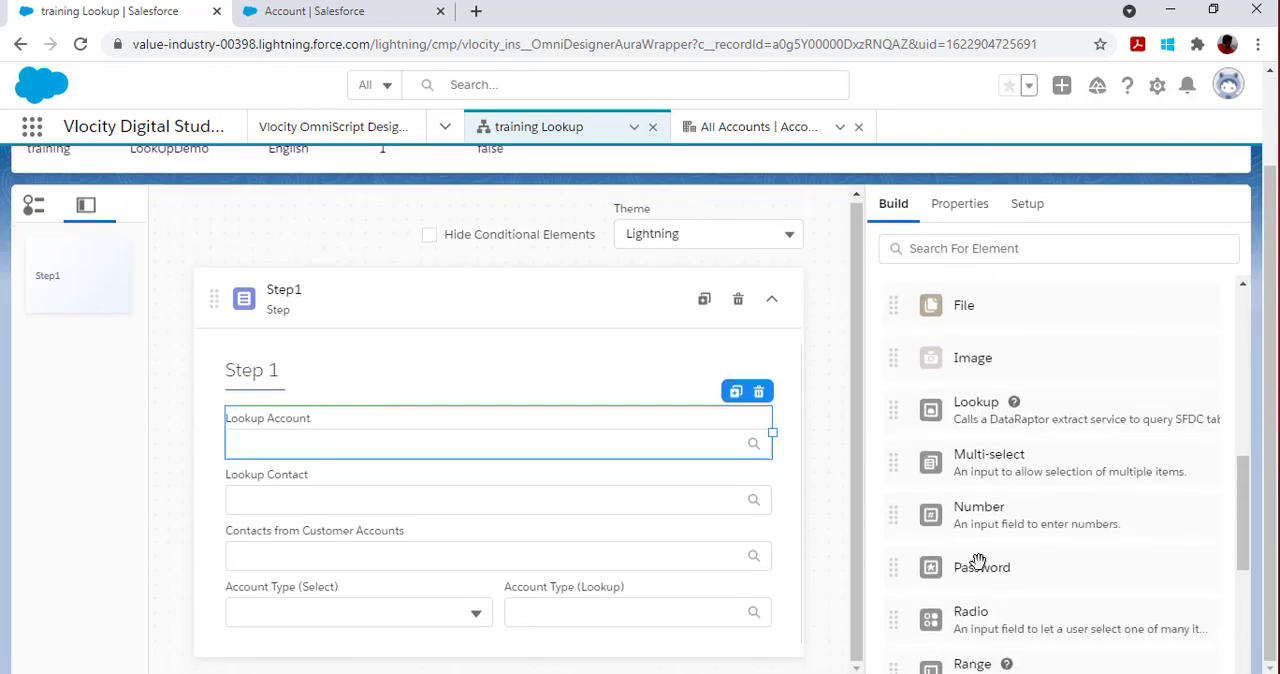
left_click_drag(1007, 597, 394, 415)
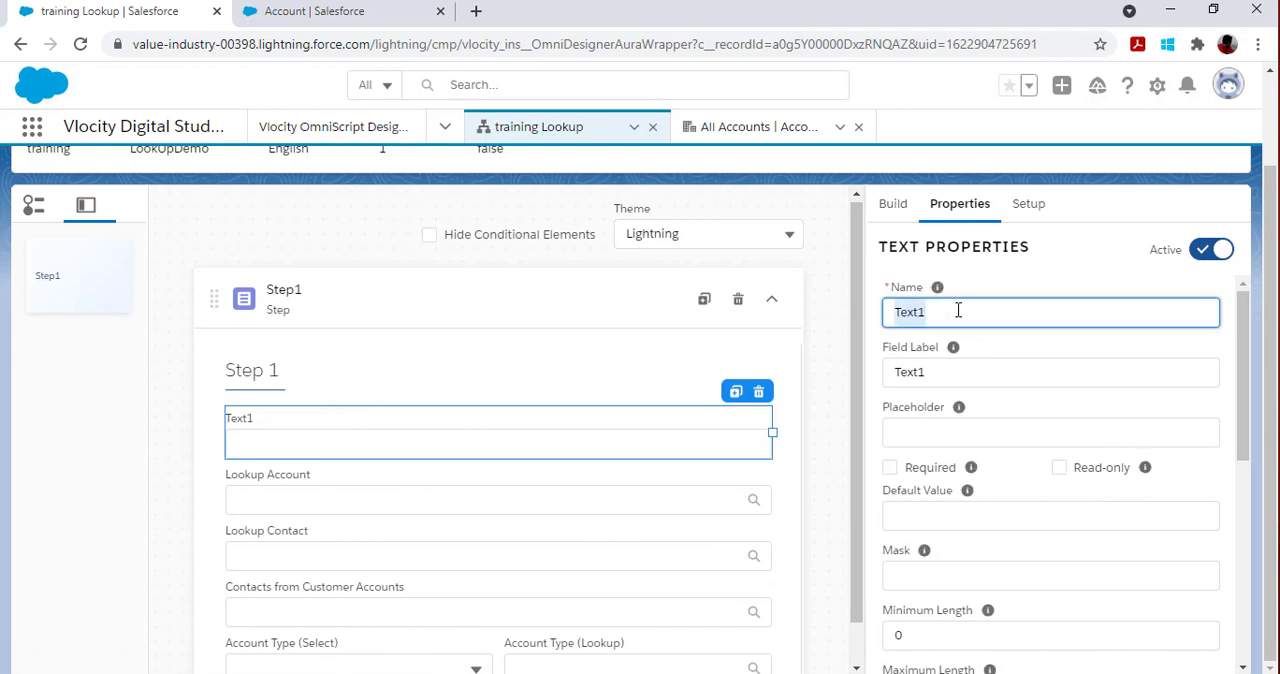
Step: Name the new text element AccountSearchKey and set its field label to Account Name
type("AccountSearchKey")
key("Tab")
type("A")
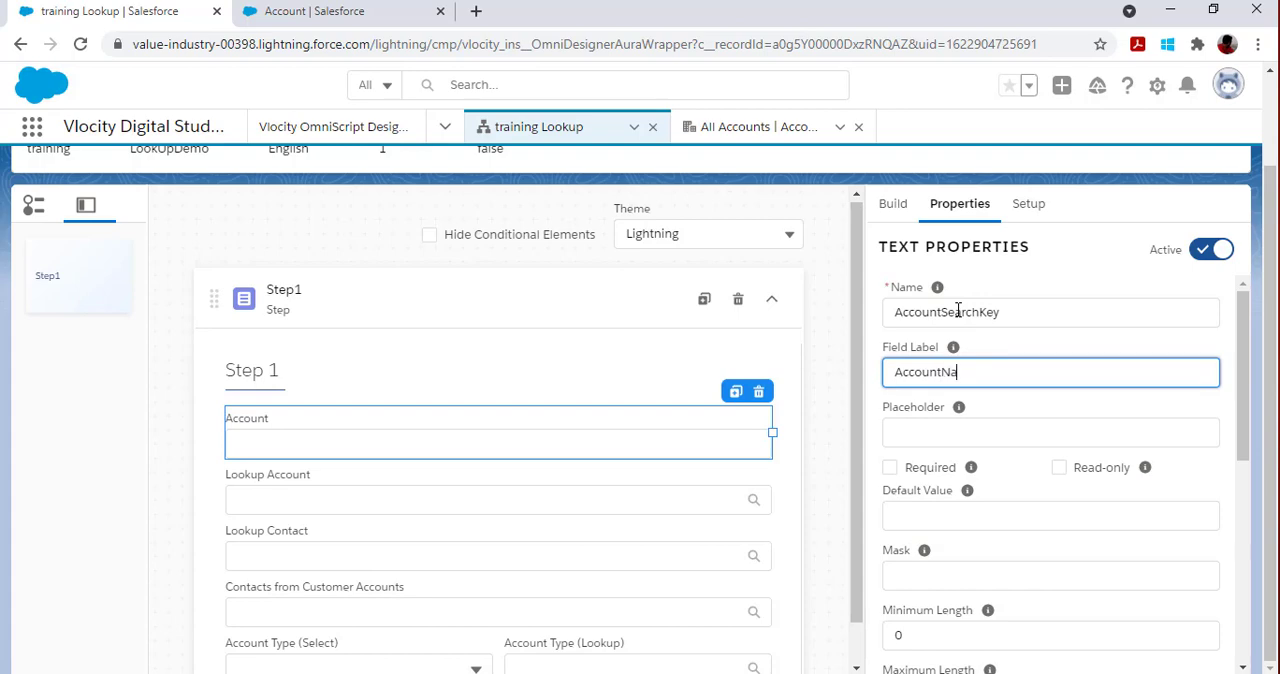
type("ccount Name")
key("Left")
key("Left")
key("Left")
key("Left")
Step: Give the Lookup Account element an input parameter with data source AccountSearchKey and filter value Key
left_click(485, 487)
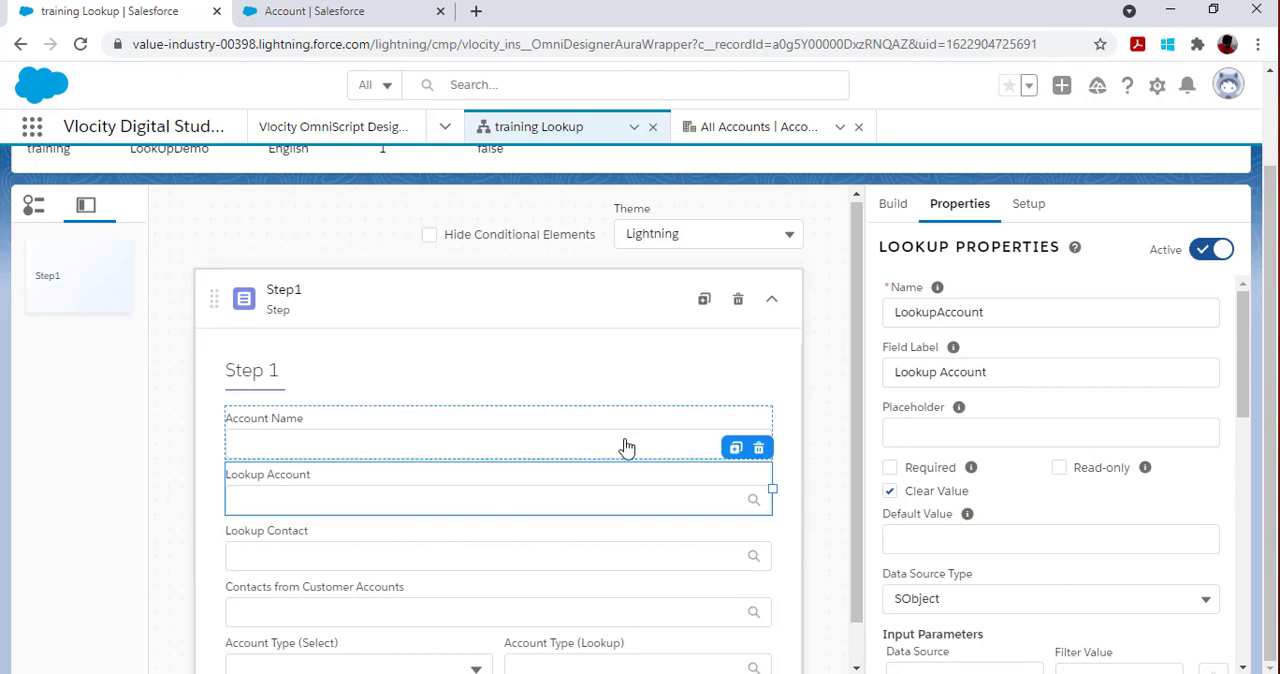
scroll(1050, 535, "down", 2)
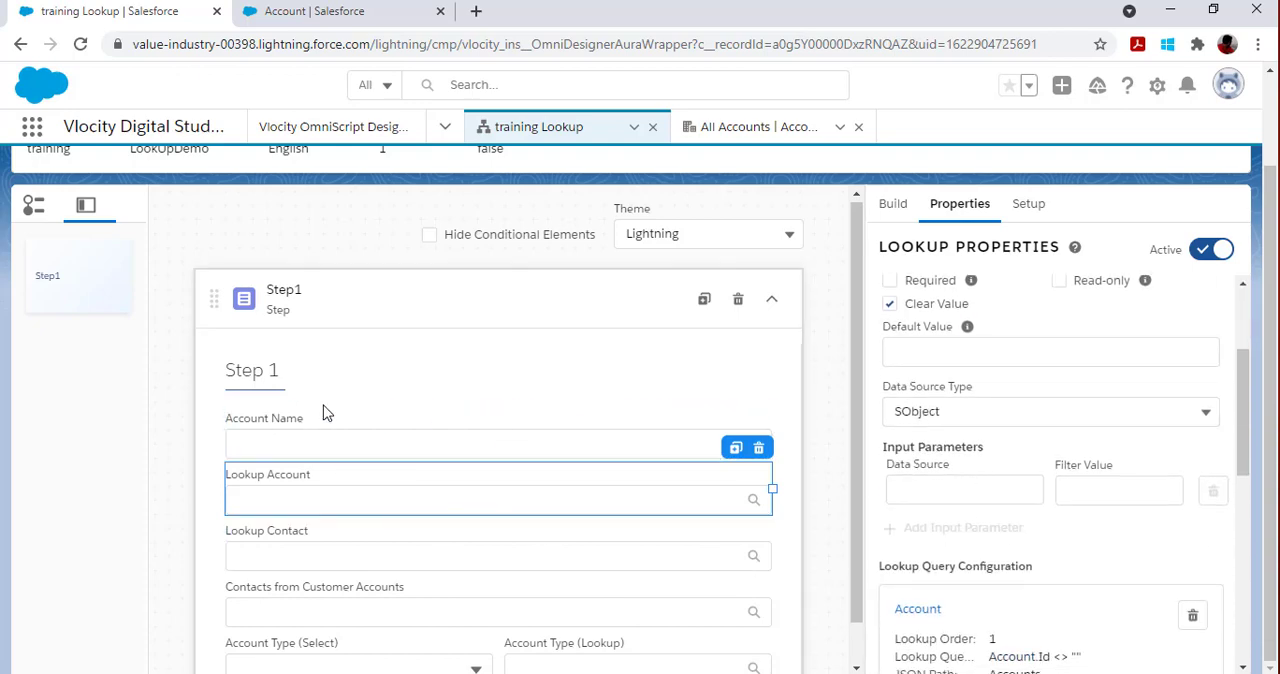
left_click(331, 438)
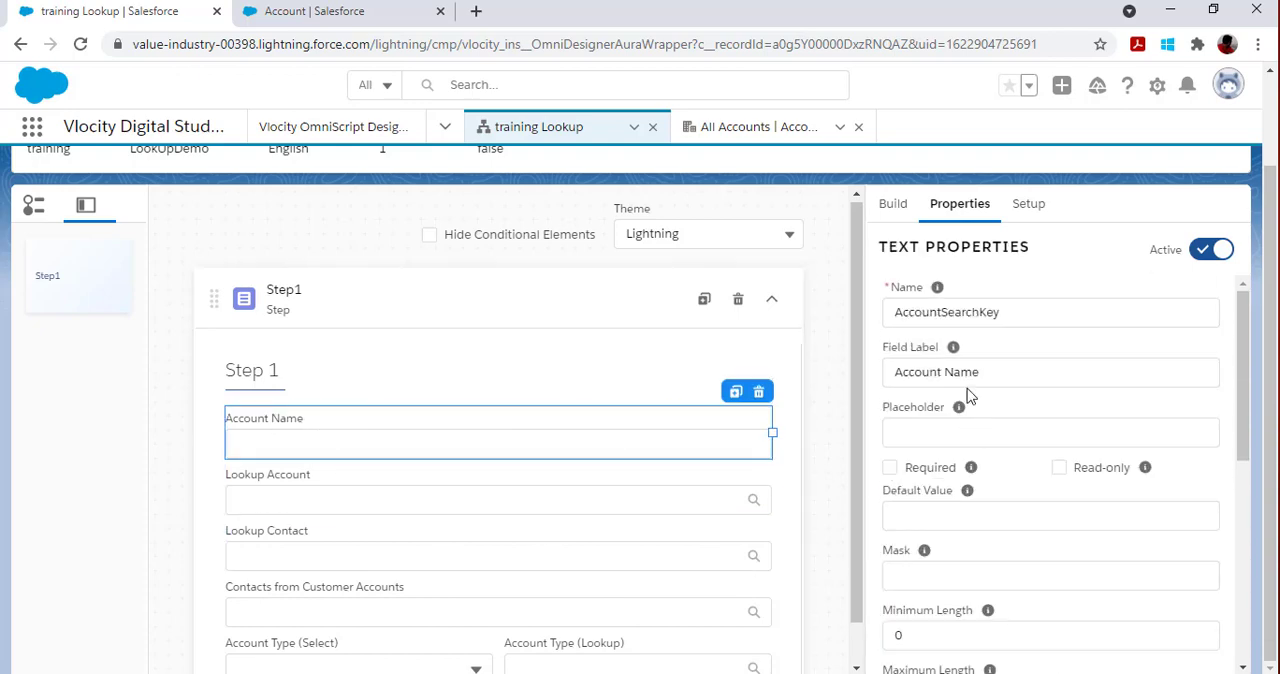
double_click(981, 311)
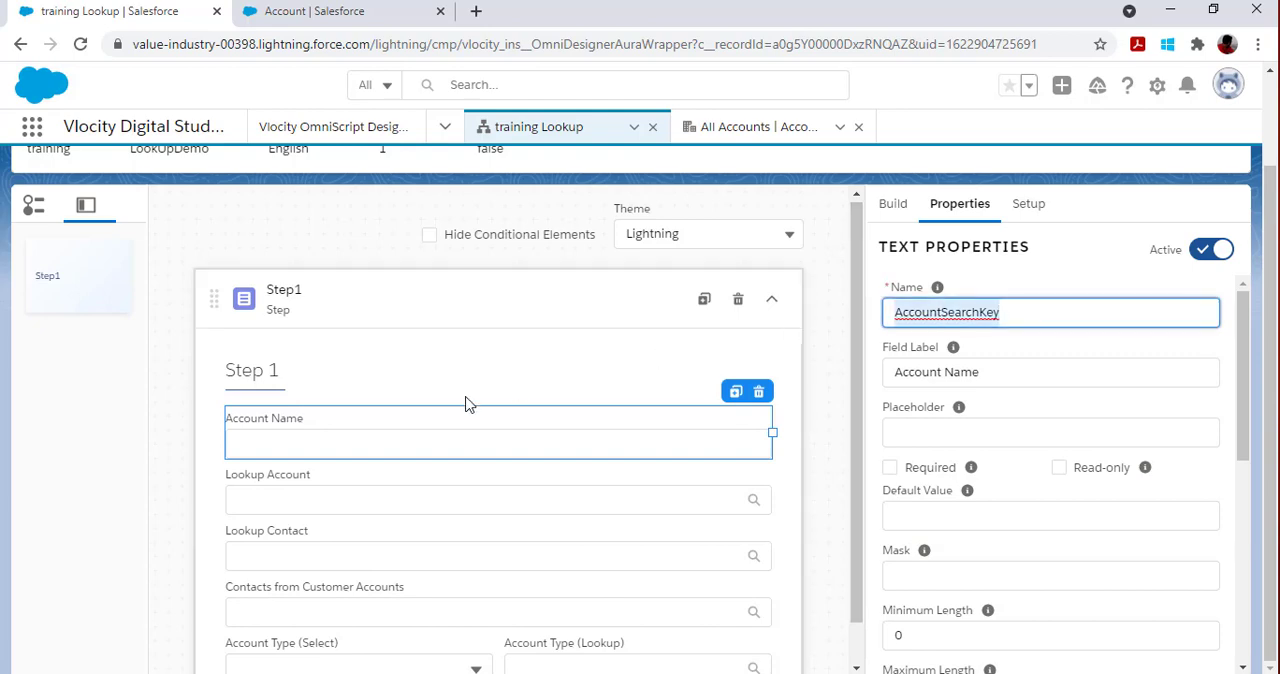
left_click(397, 500)
scroll(1050, 544, "down", 1)
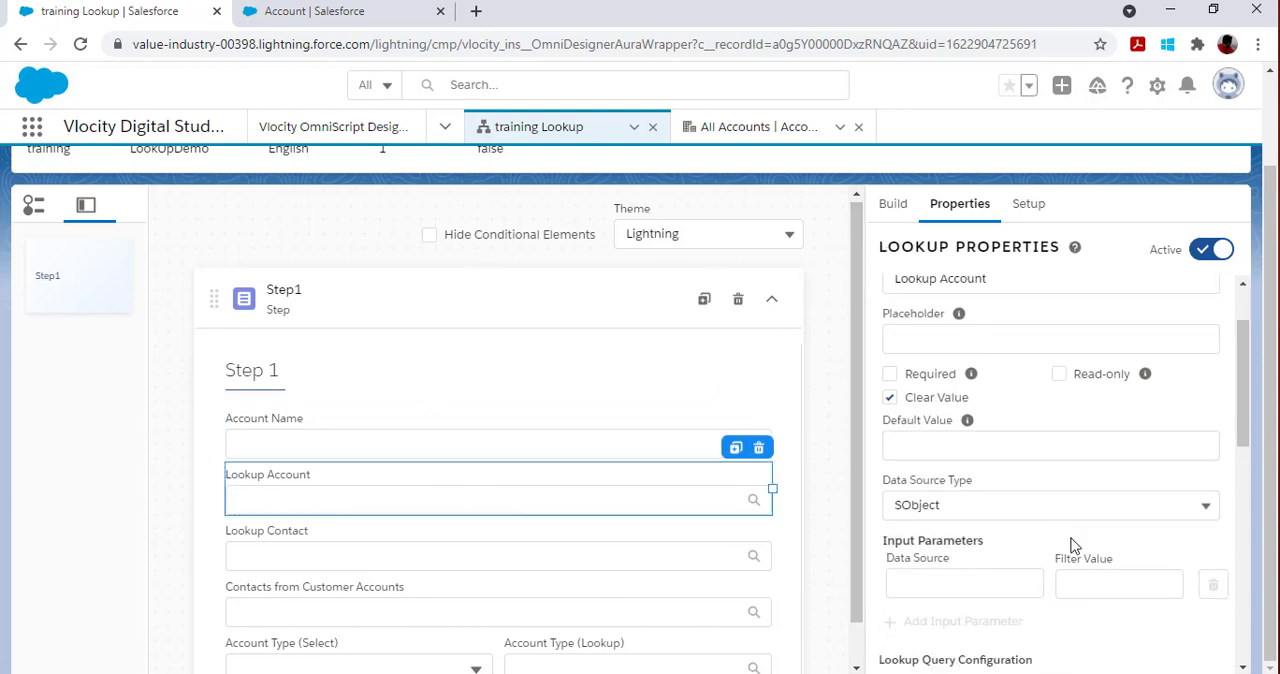
left_click(988, 586)
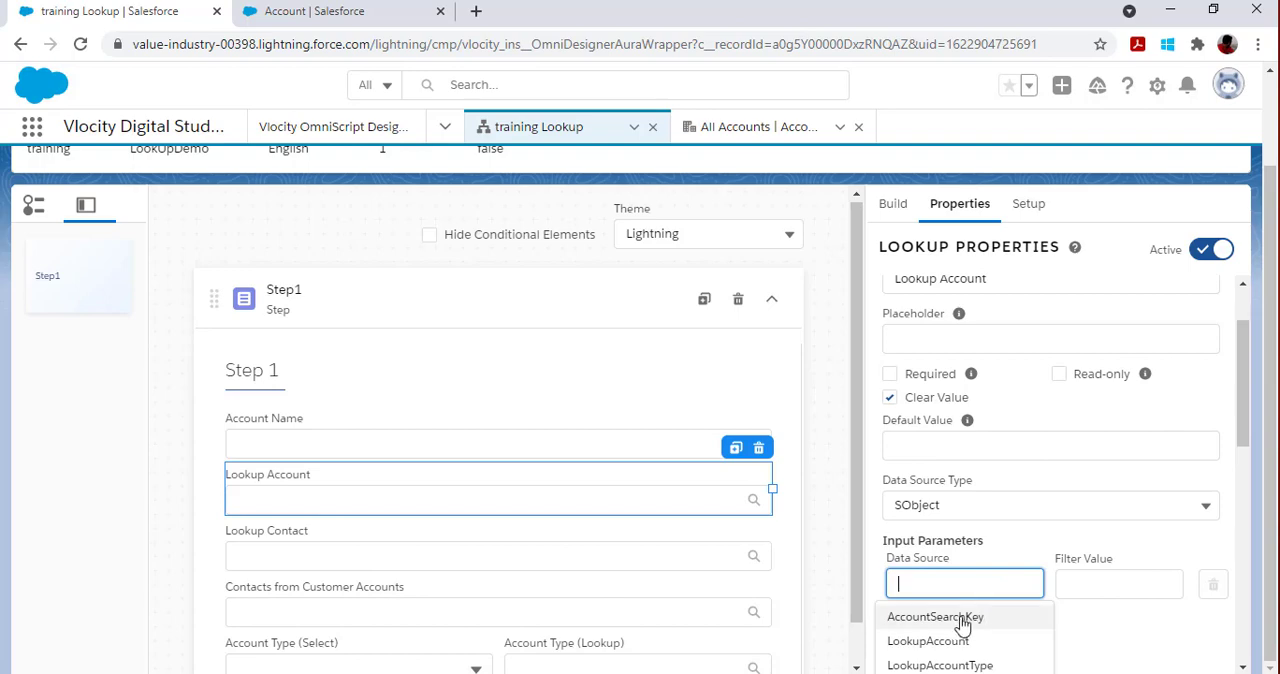
left_click(957, 617)
left_click(1100, 589)
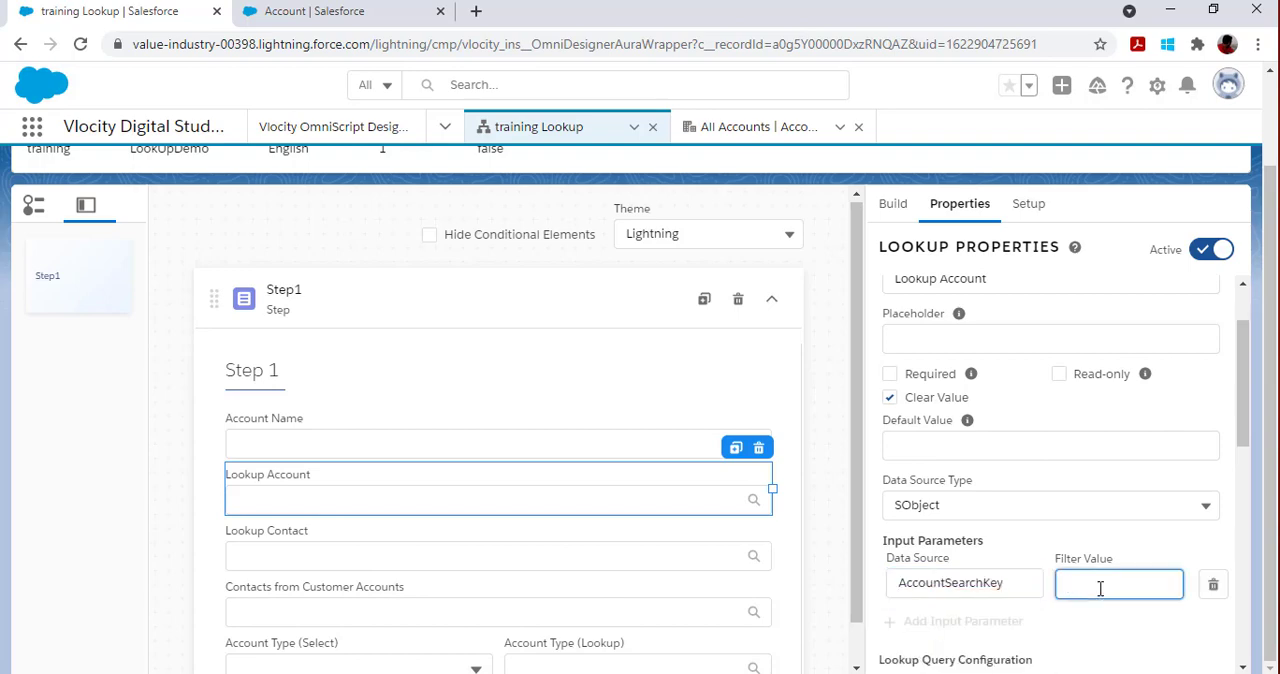
type("Key")
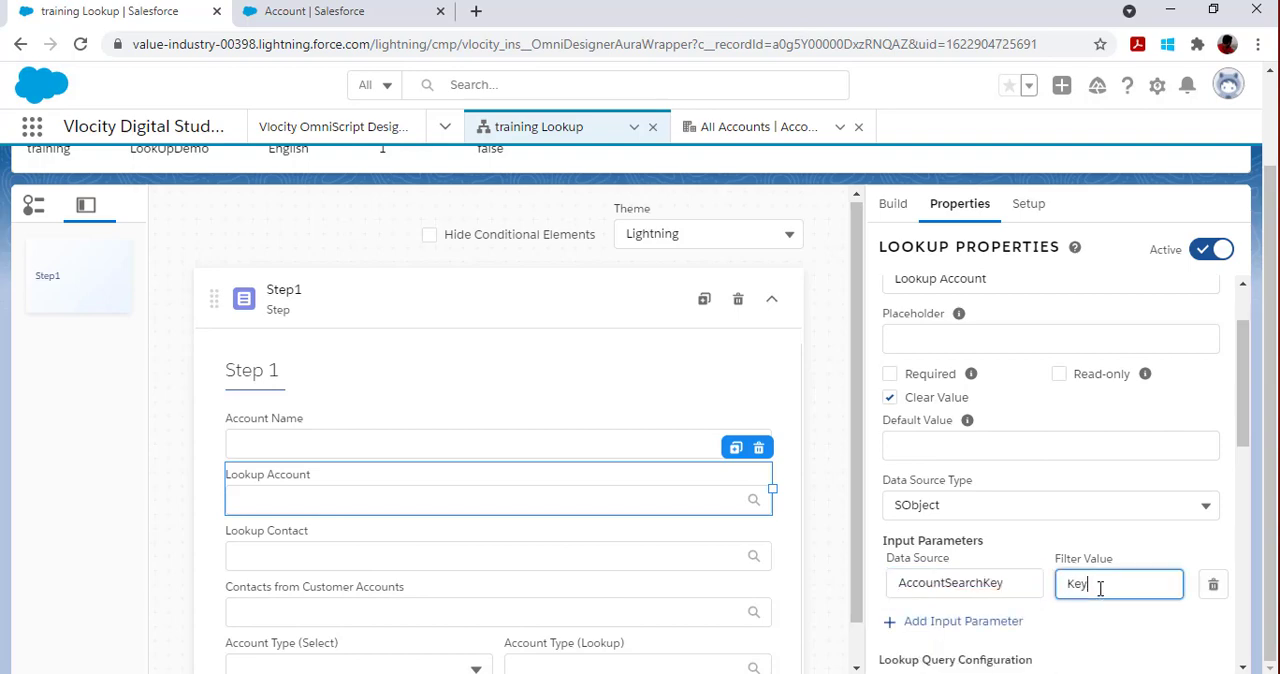
Step: Open Lookup Account's Account query configuration and set the lookup object field to Name
scroll(1090, 580, "down", 2)
scroll(1051, 522, "down", 1)
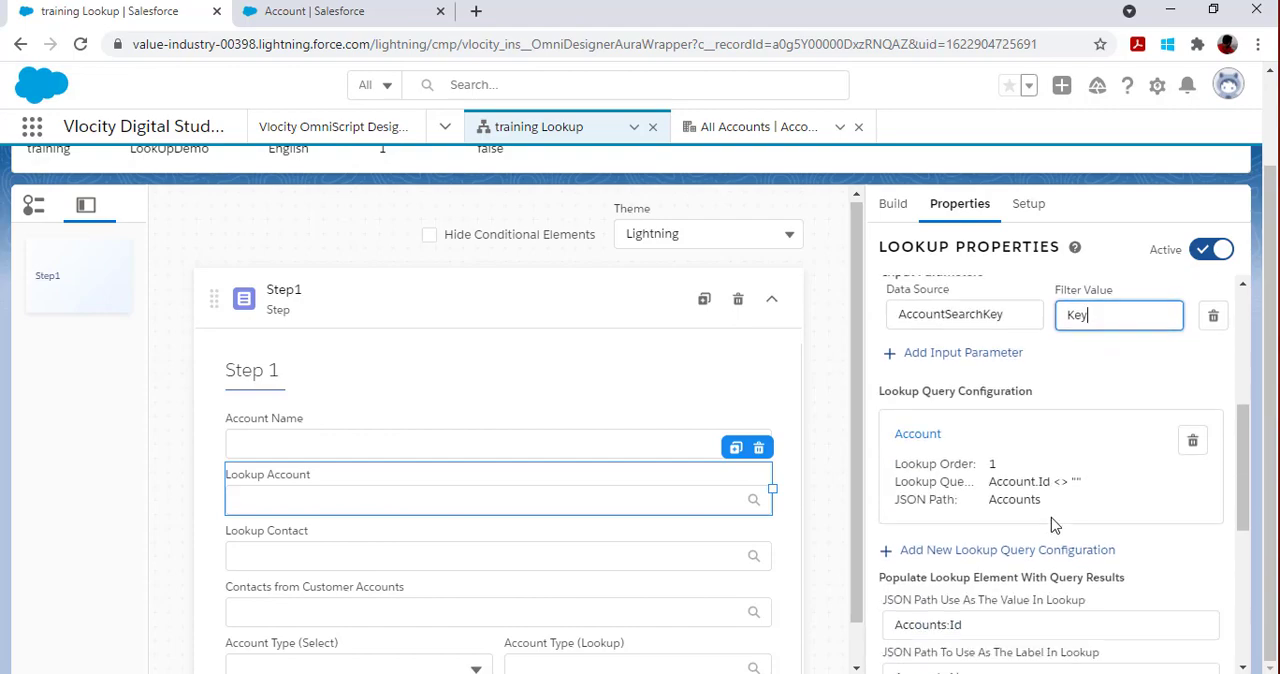
left_click(910, 427)
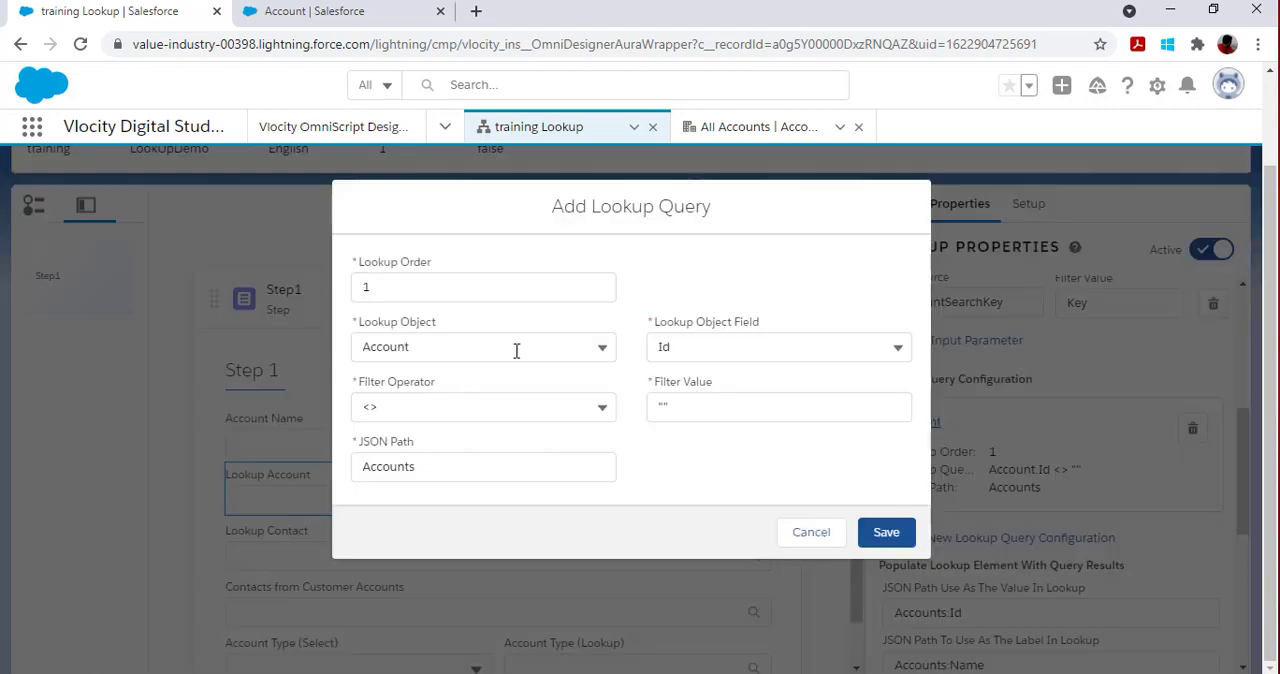
left_click(897, 348)
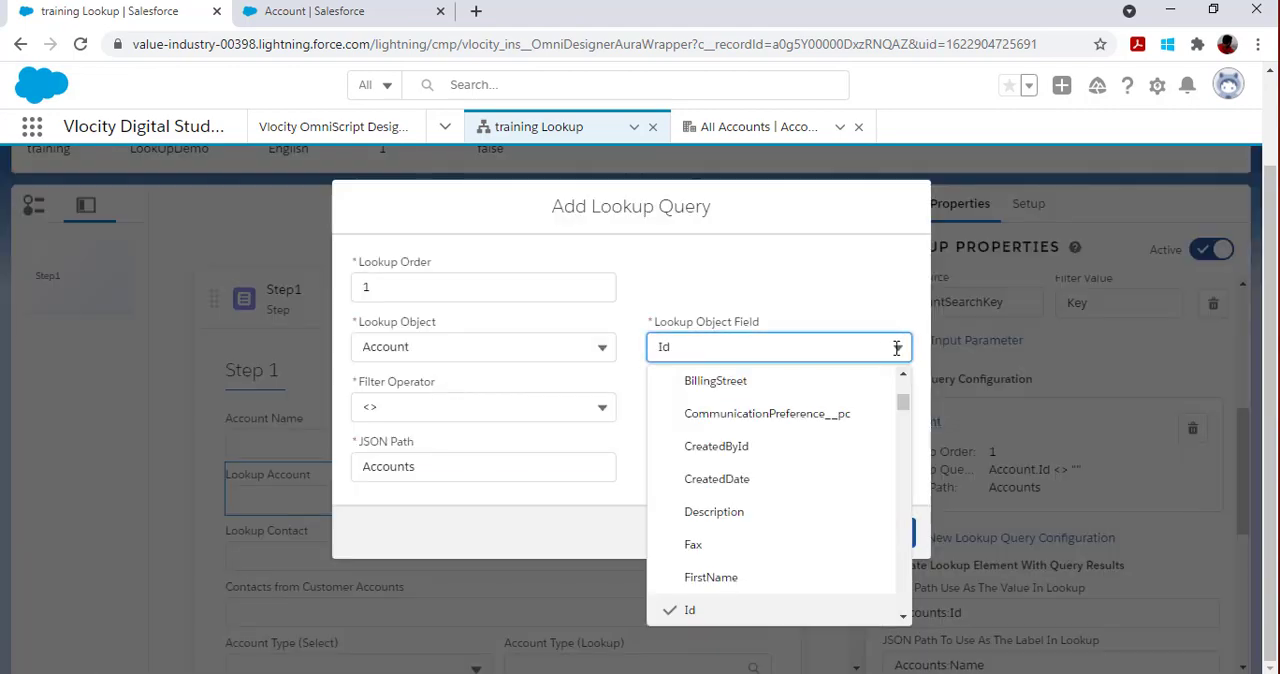
left_click_drag(698, 348, 617, 350)
key("n")
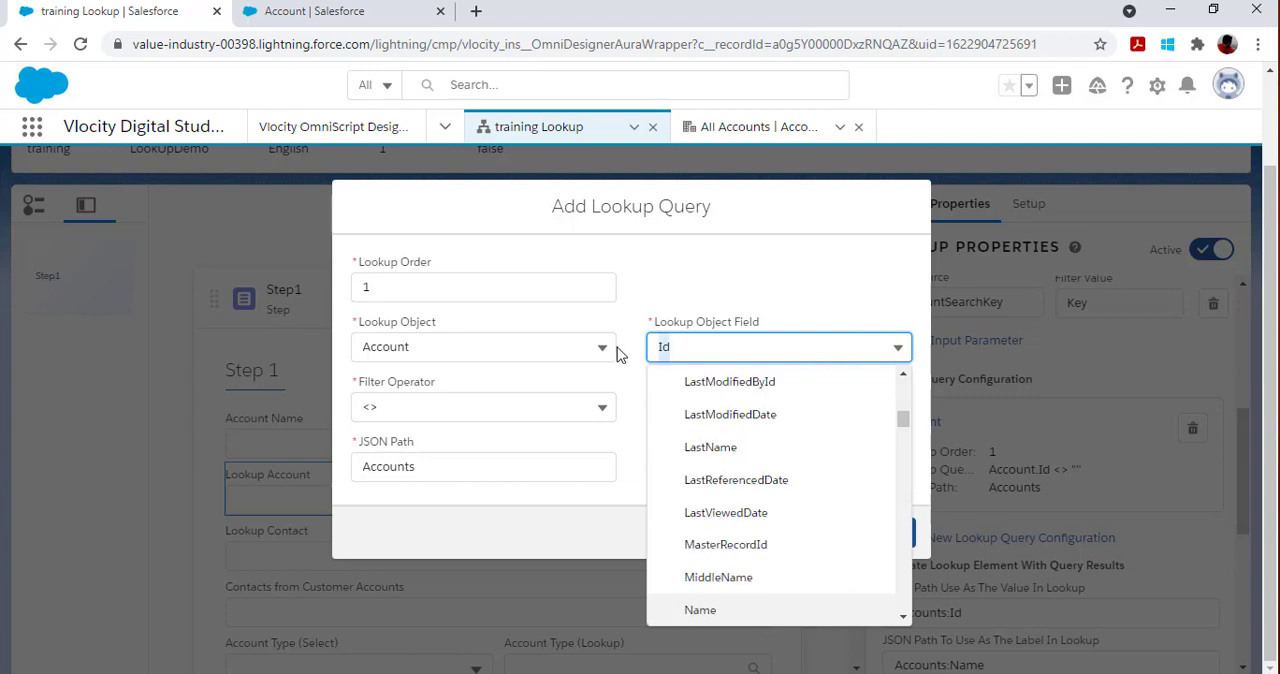
left_click(735, 608)
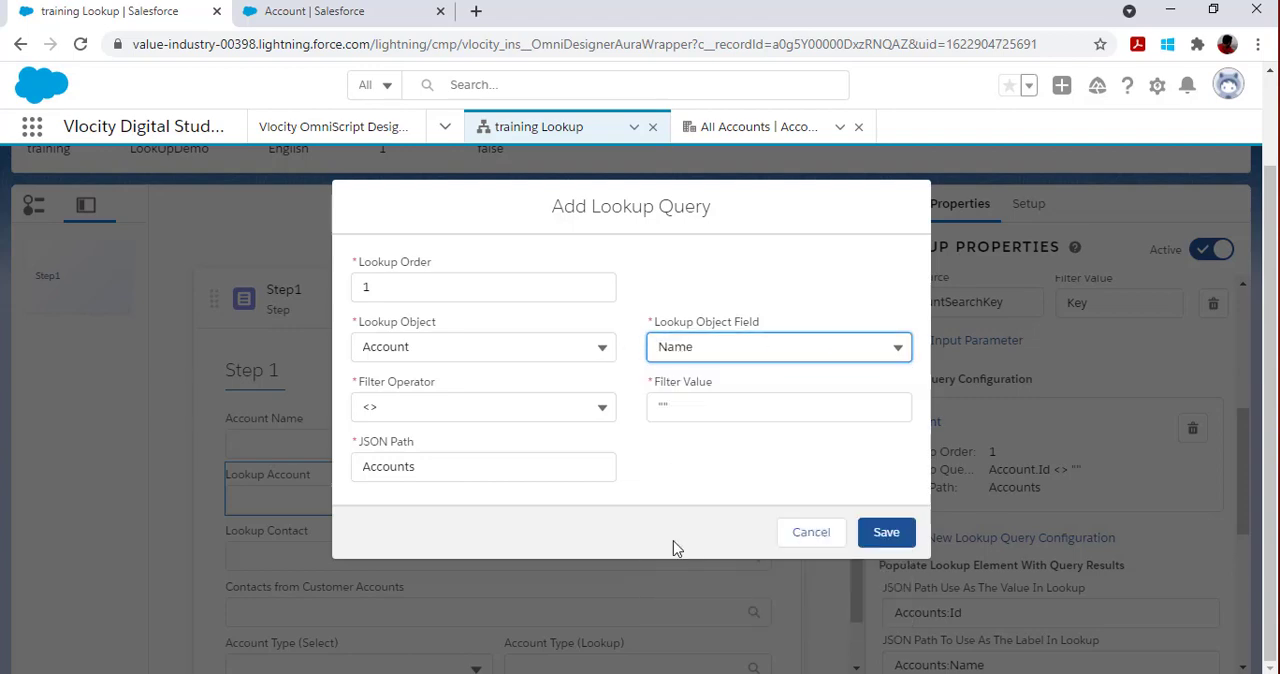
Step: Set the query's filter operator to LIKE and its filter value to Key, and save the lookup query
left_click(602, 406)
left_click(452, 603)
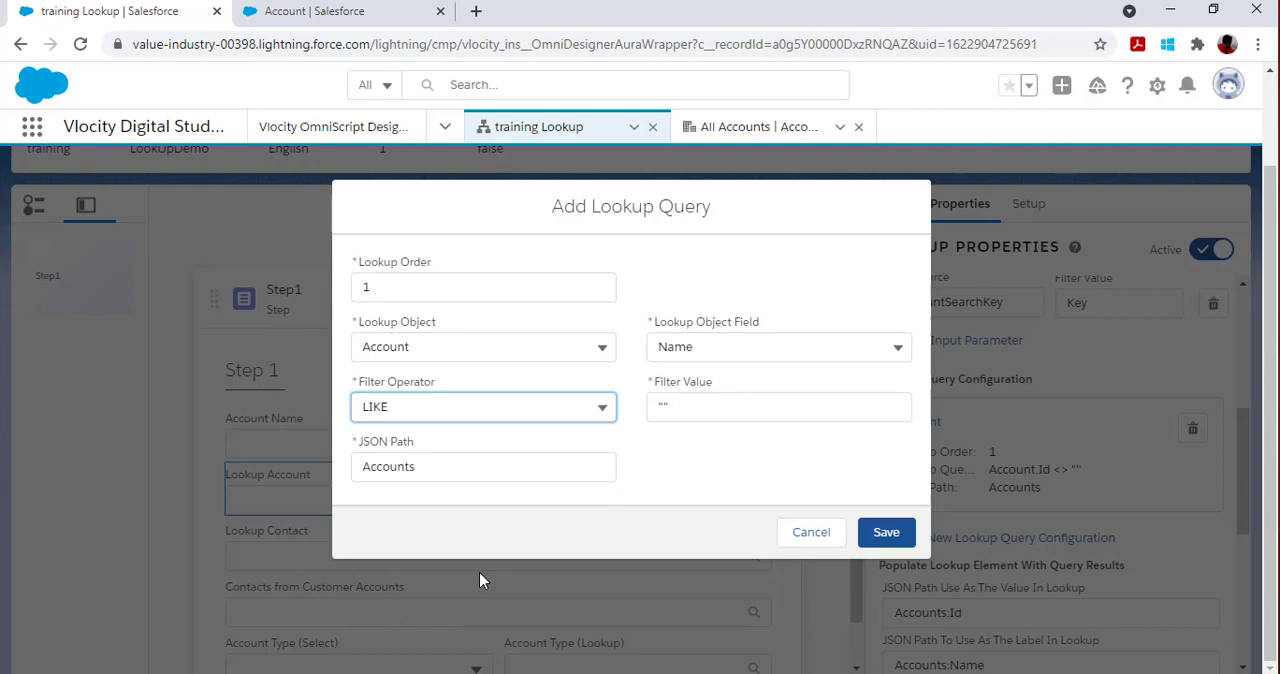
double_click(783, 408)
type("Key")
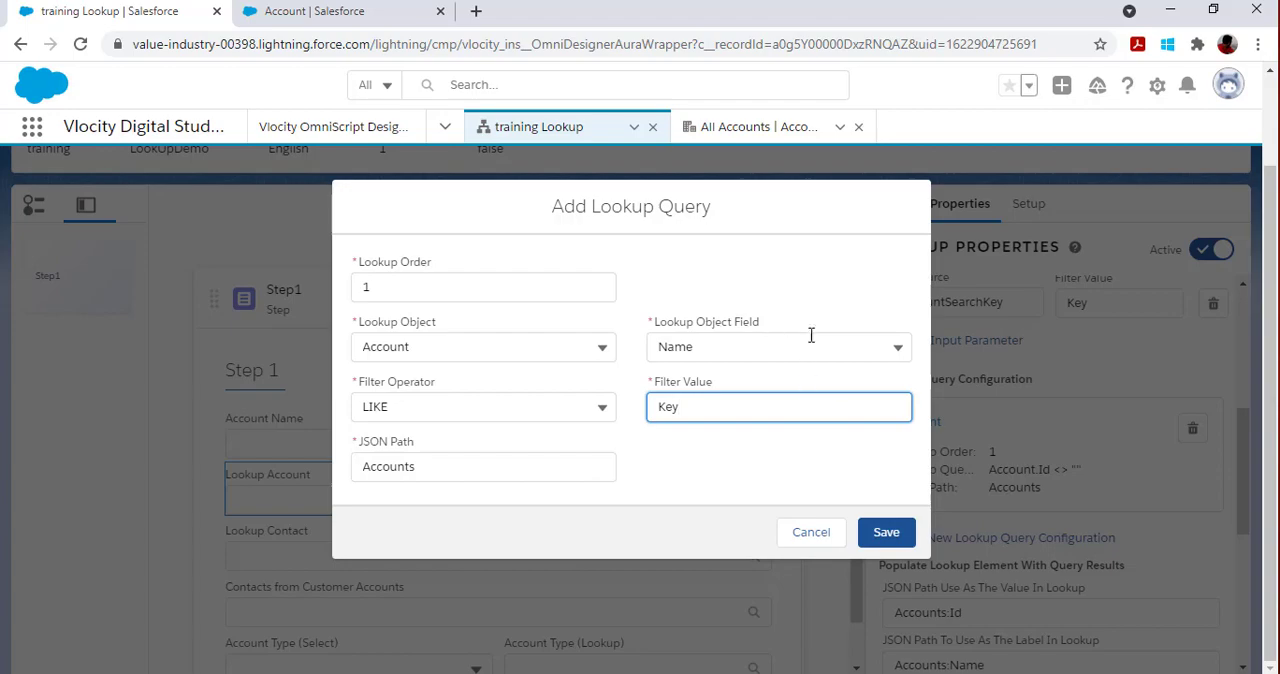
left_click(886, 532)
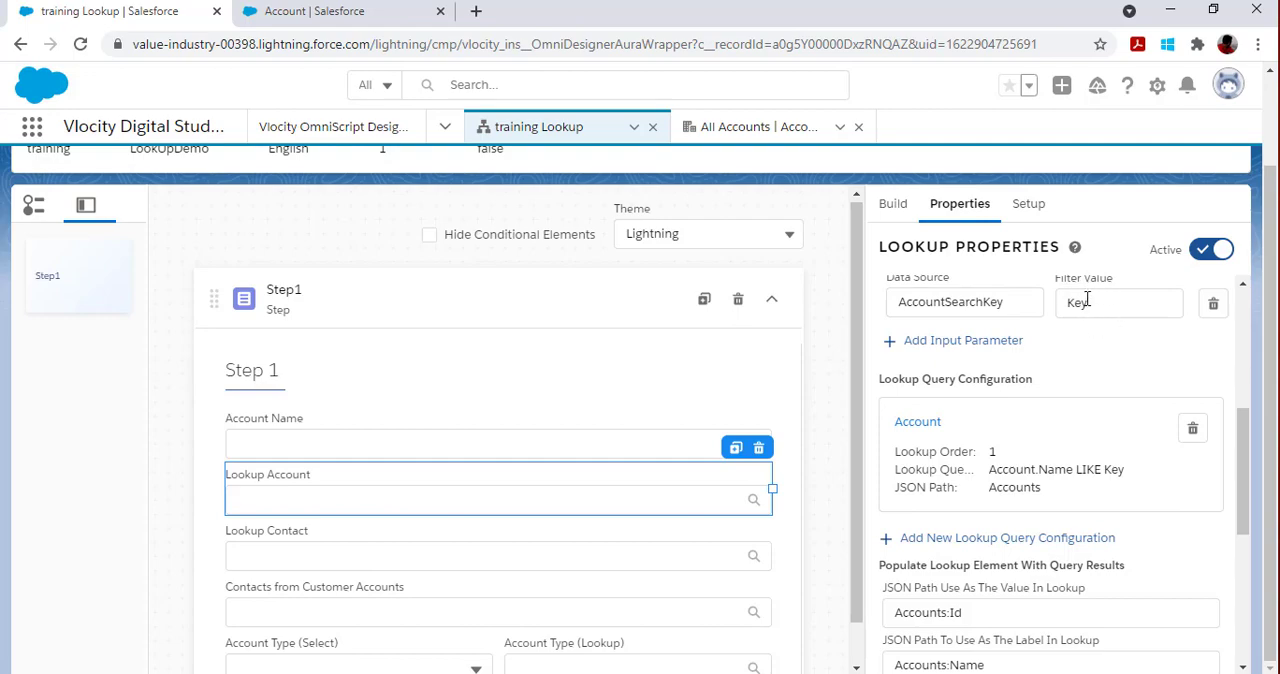
scroll(960, 240, "up", 5)
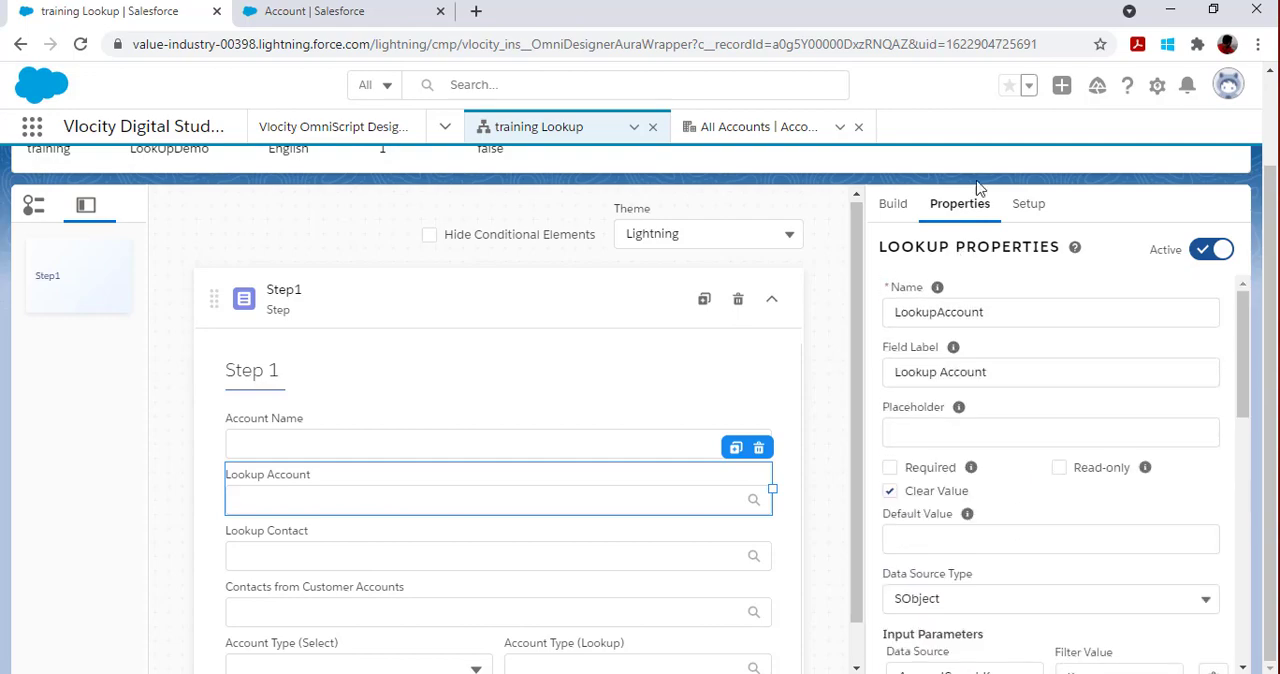
Step: Preview the OmniScript, enter ac as the account name, and test Lookup Account by choosing Central Contracting and switching to Acme
scroll(983, 200, "up", 3)
left_click(893, 190)
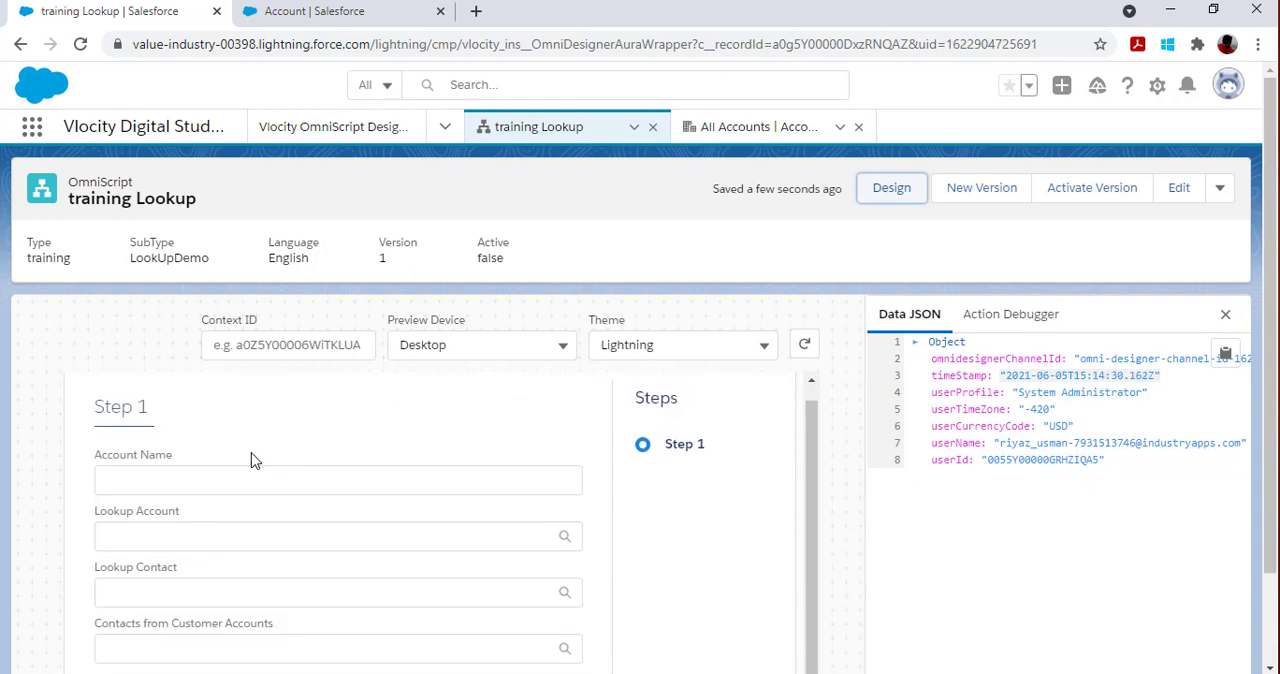
left_click(208, 481)
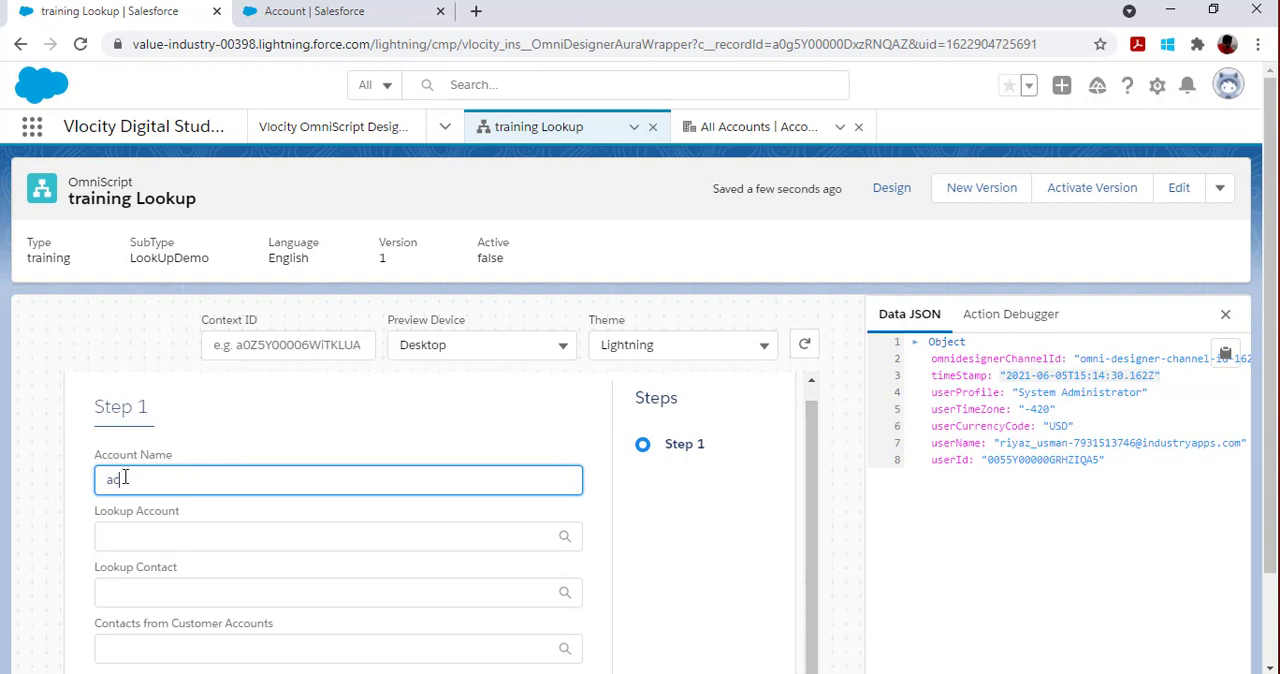
left_click(167, 539)
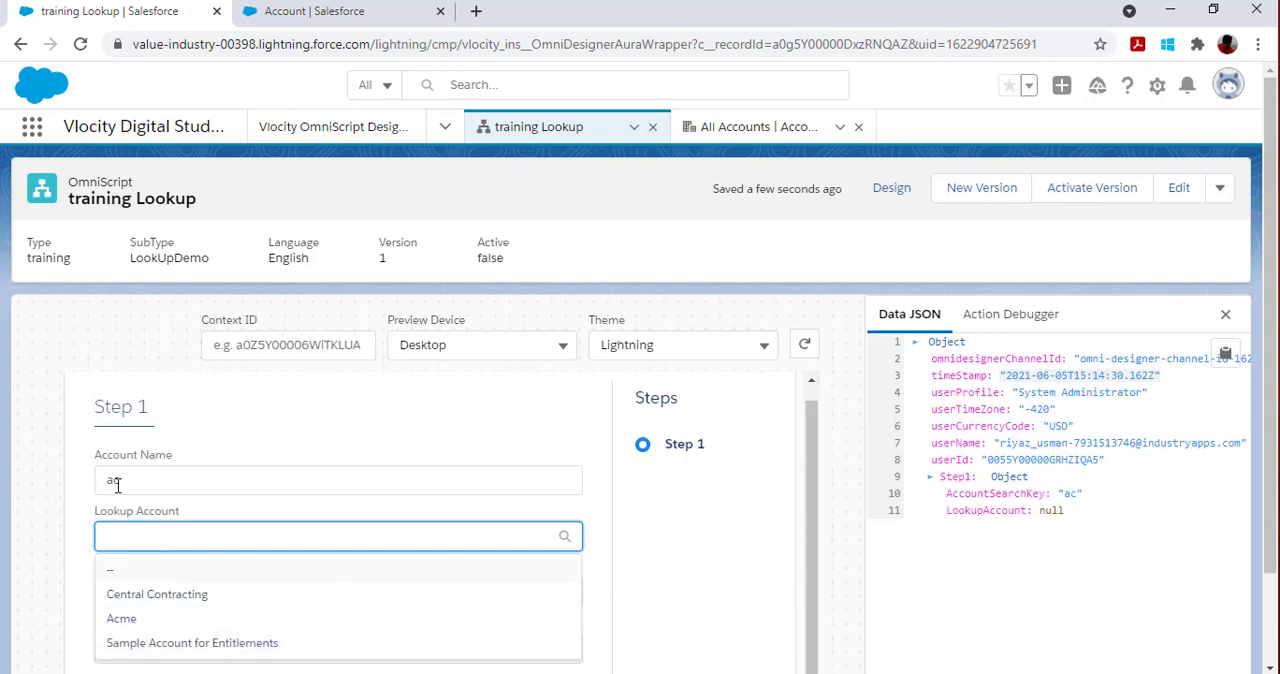
left_click(191, 598)
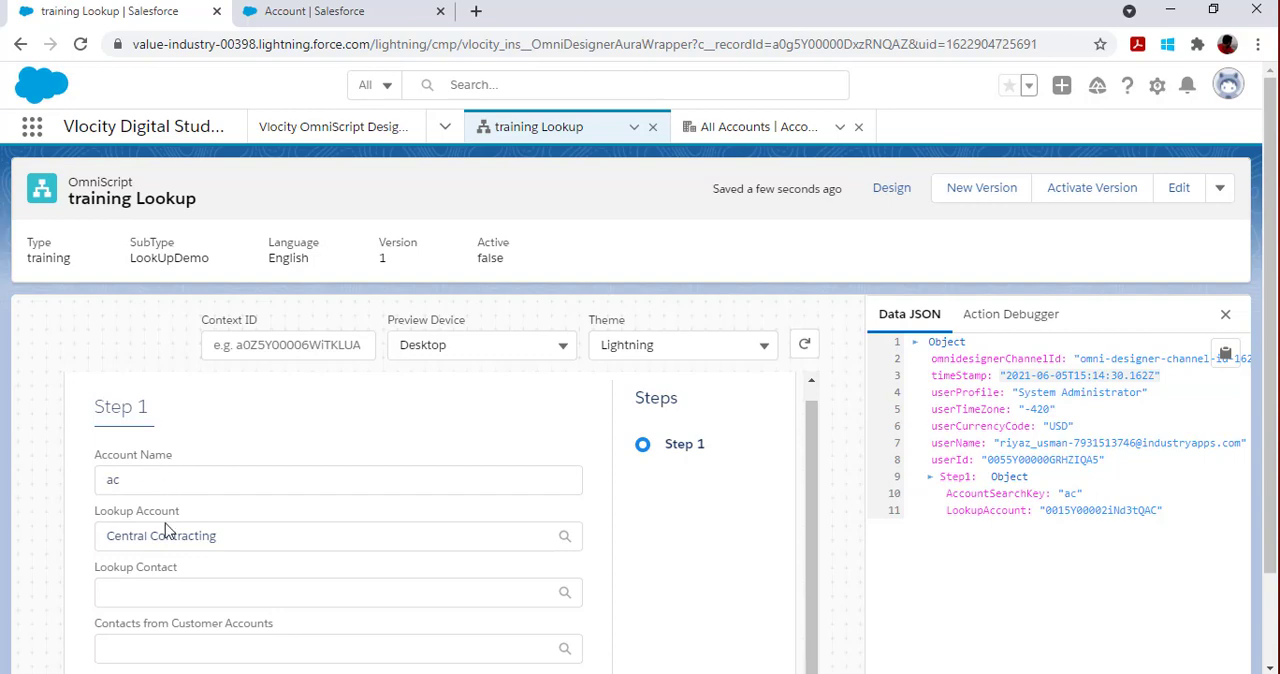
left_click(253, 540)
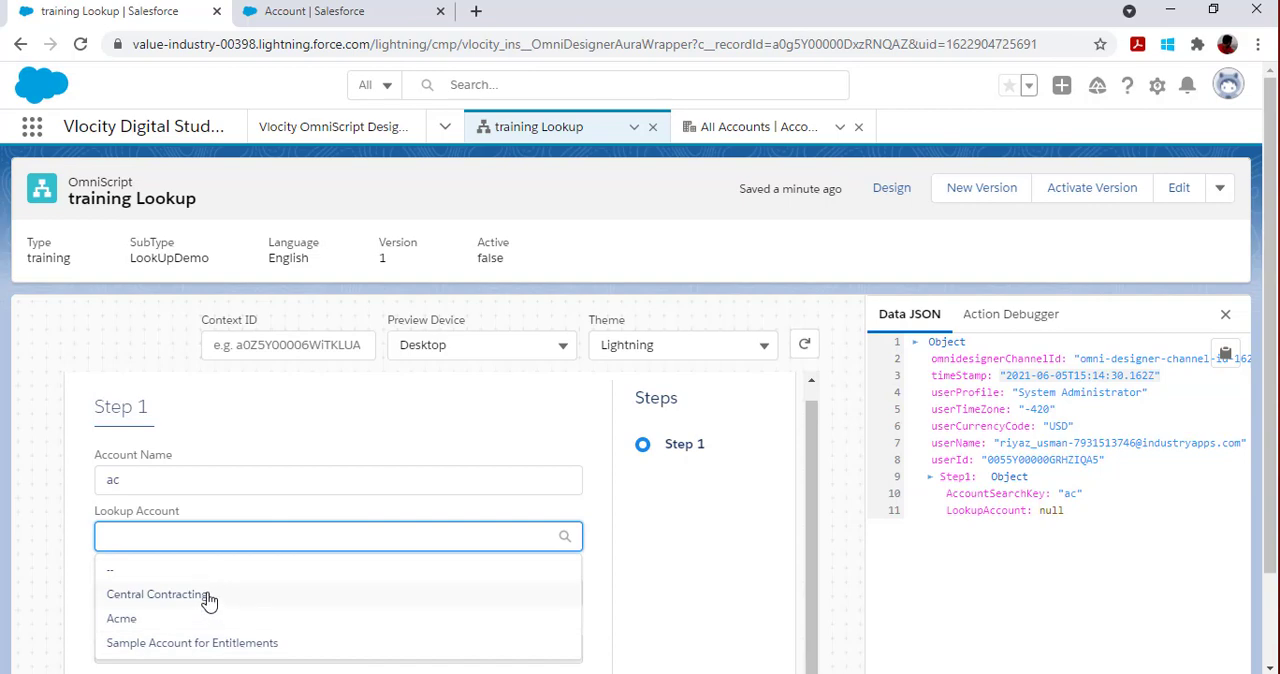
left_click(196, 619)
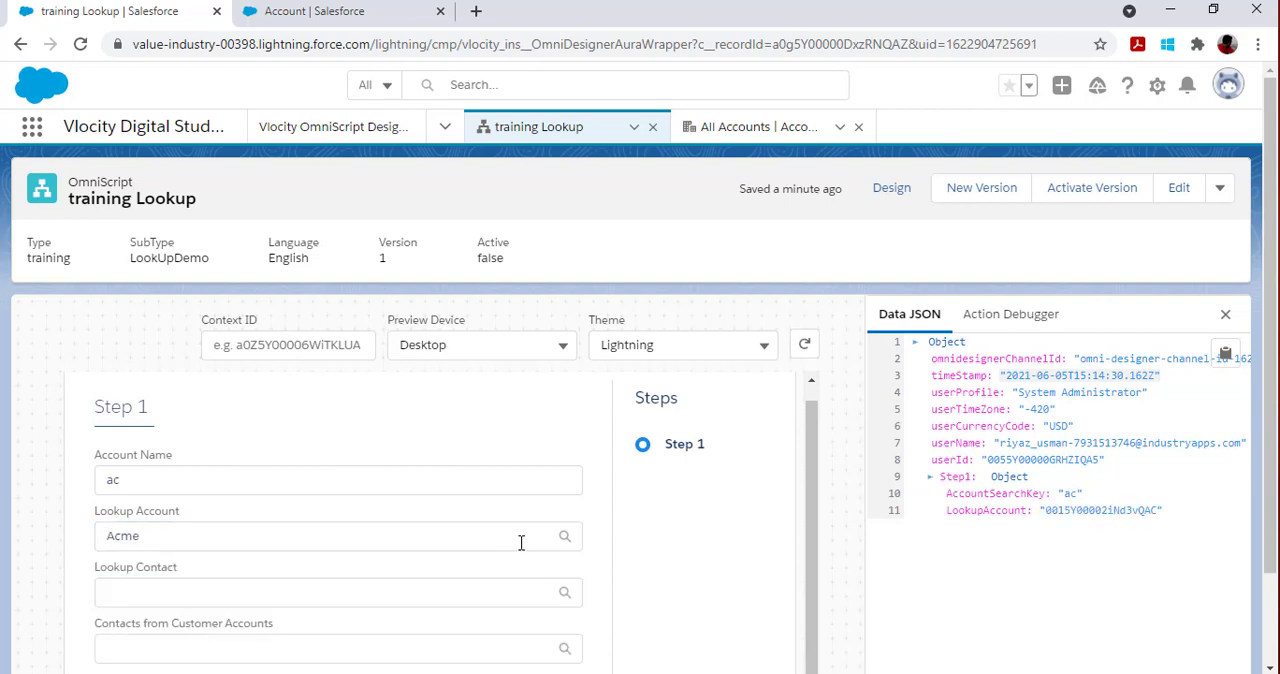
Step: Return to the design view and examine the properties of the Lookup Contact, Account Name and Lookup Account elements
left_click(889, 188)
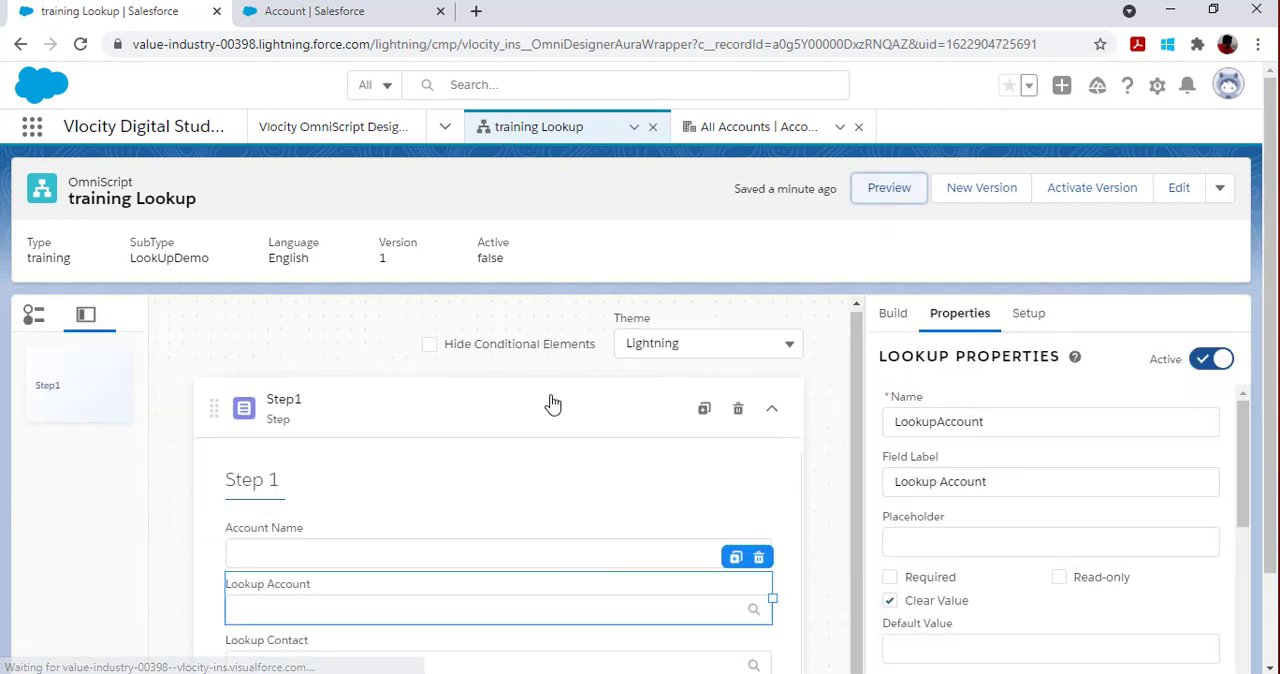
scroll(553, 403, "down", 1)
left_click(343, 613)
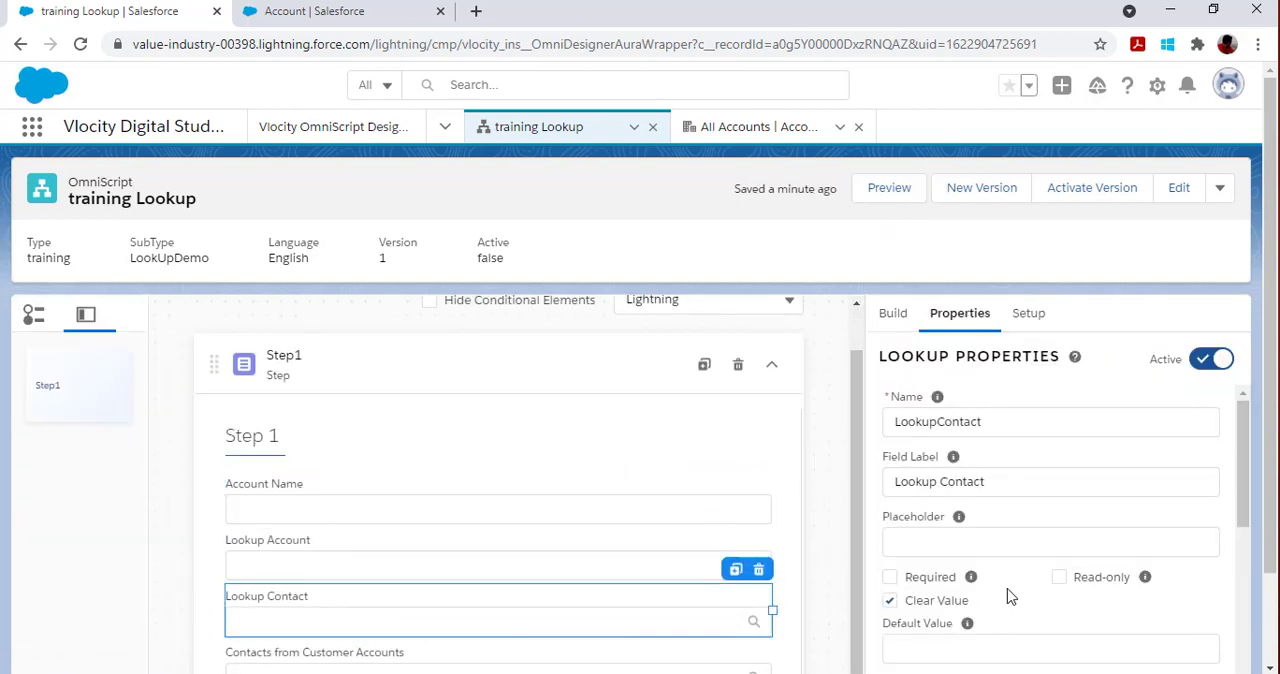
scroll(1010, 597, "down", 5)
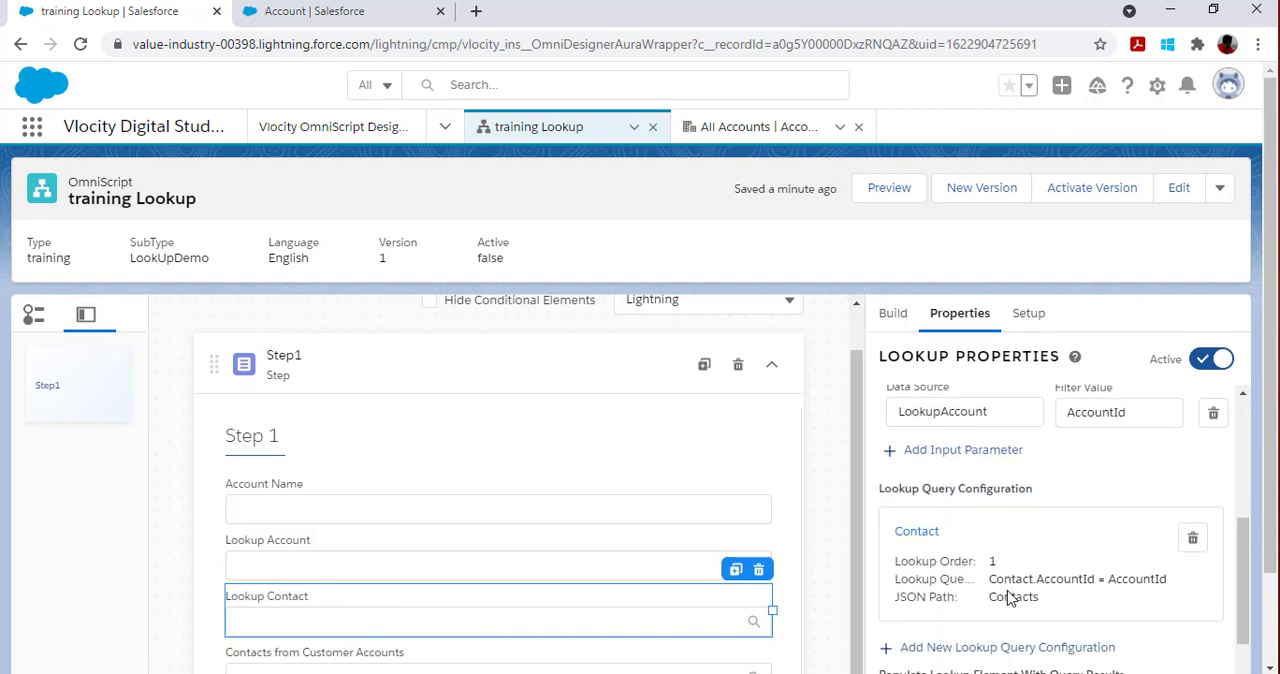
scroll(1008, 597, "down", 3)
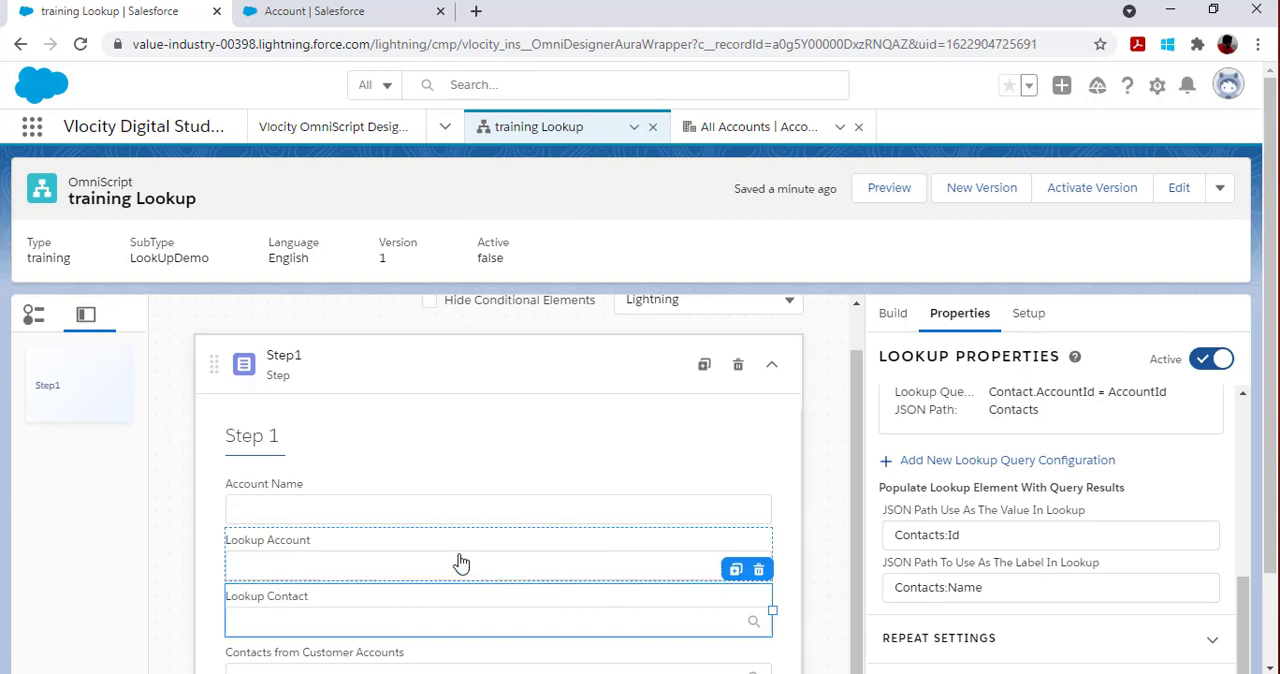
left_click(308, 513)
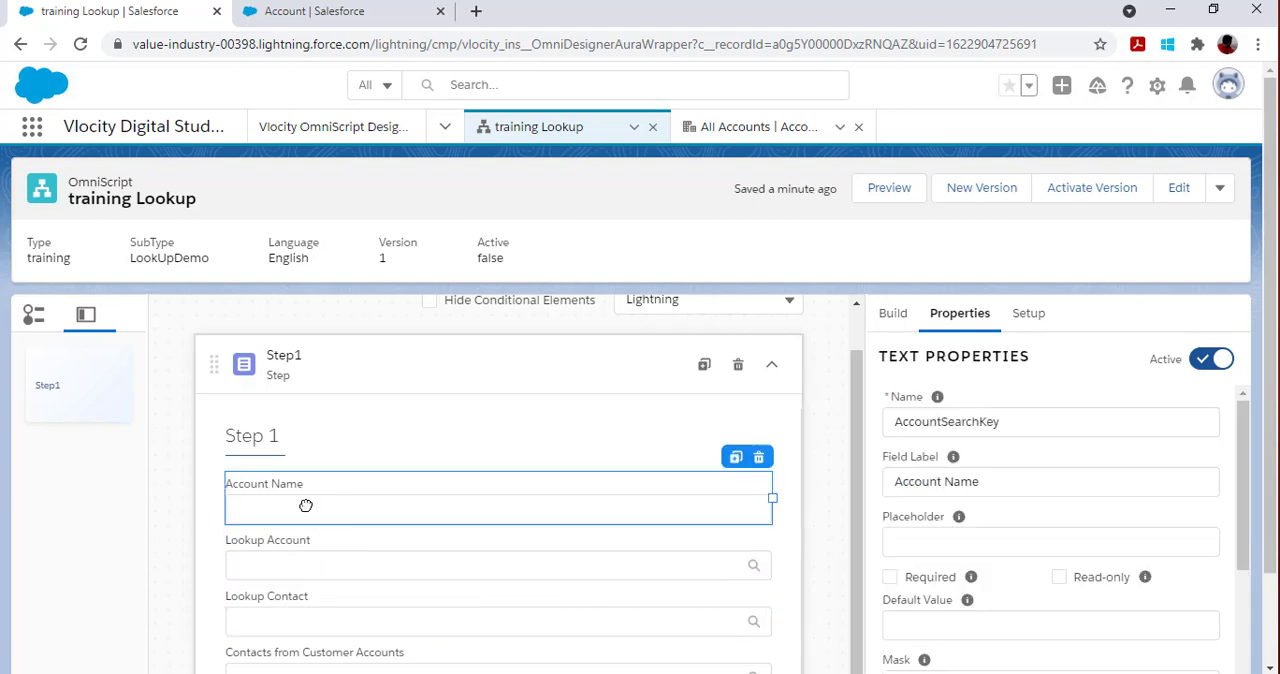
left_click(296, 566)
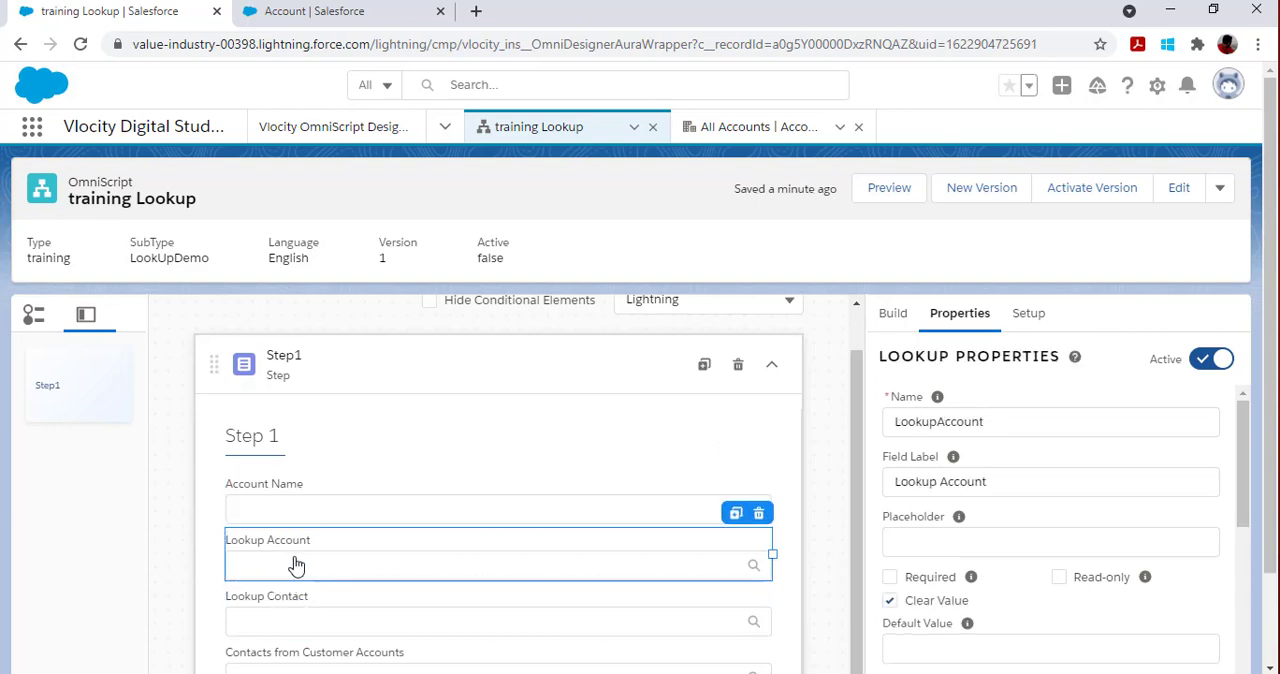
Step: Review Lookup Contact's input parameter, open and save its Contact query configuration, and check the JSON paths used for value and label
left_click(285, 613)
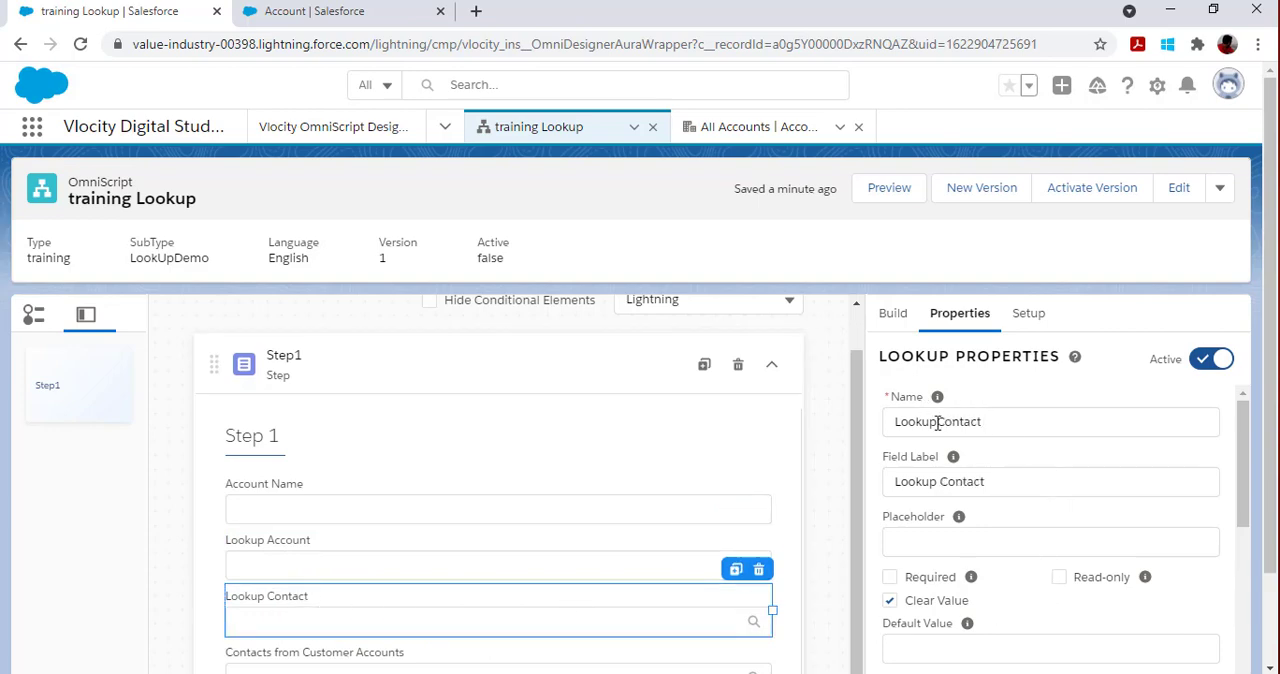
scroll(988, 541, "down", 5)
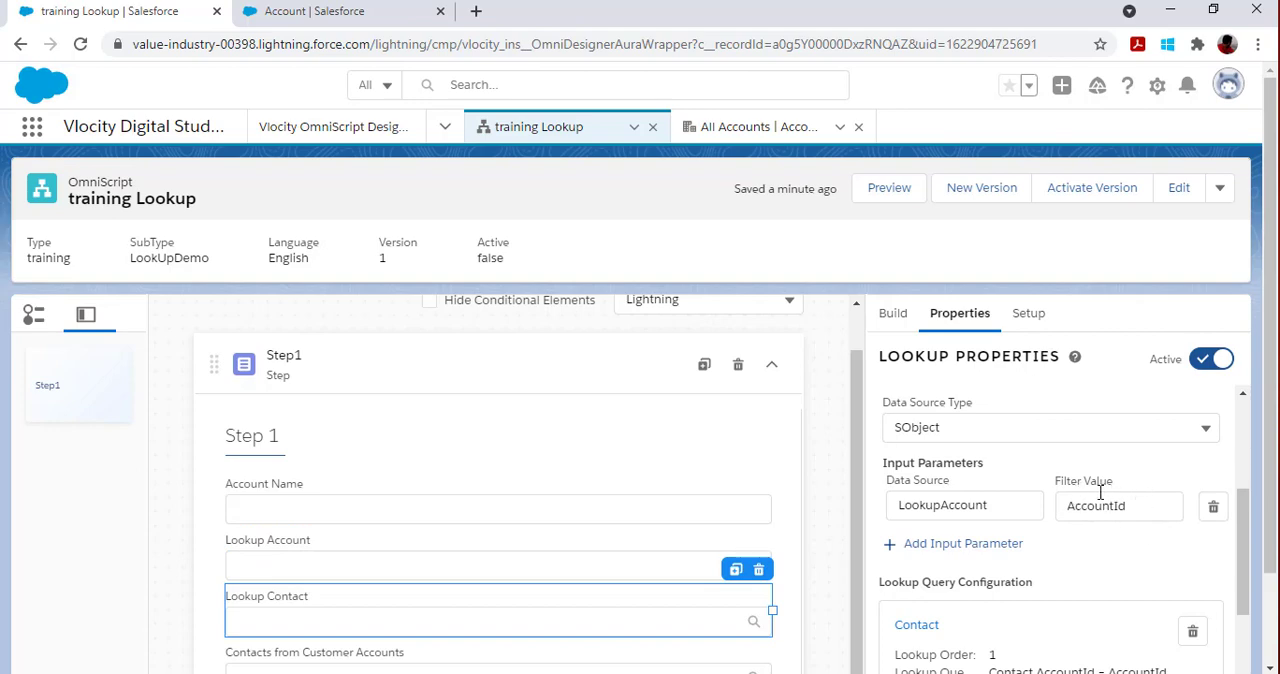
scroll(1095, 585, "down", 2)
left_click(918, 447)
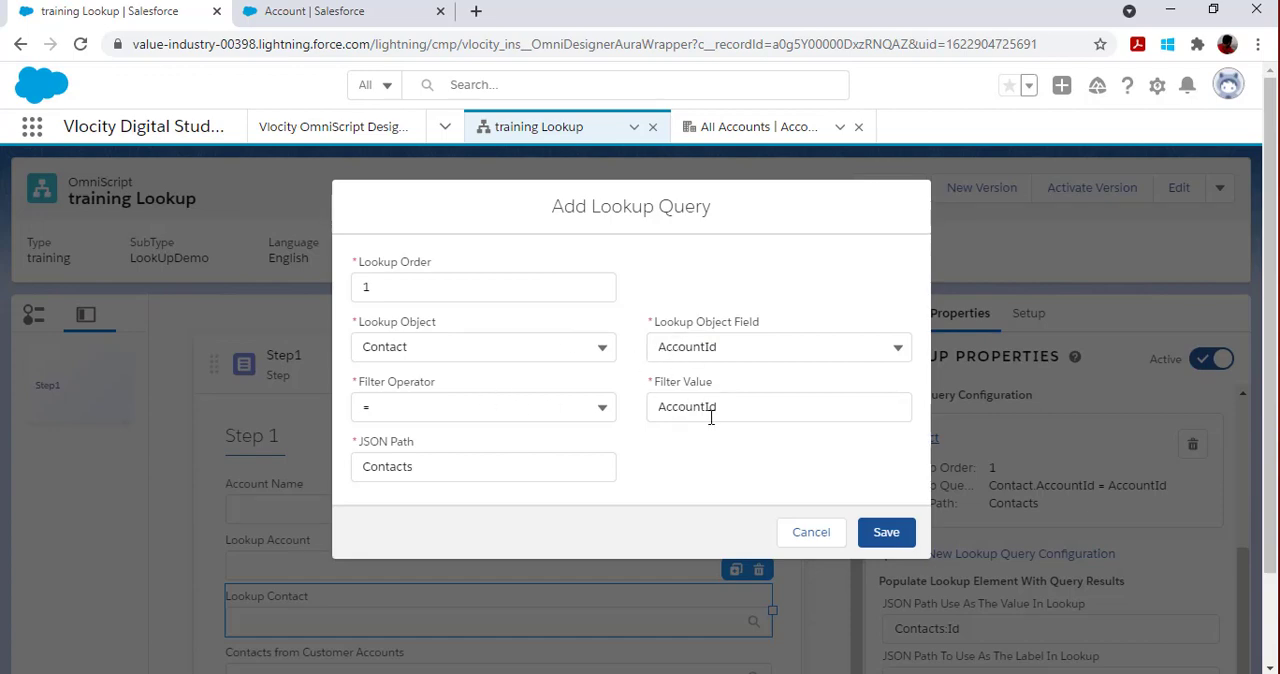
left_click(886, 532)
scroll(1033, 590, "down", 2)
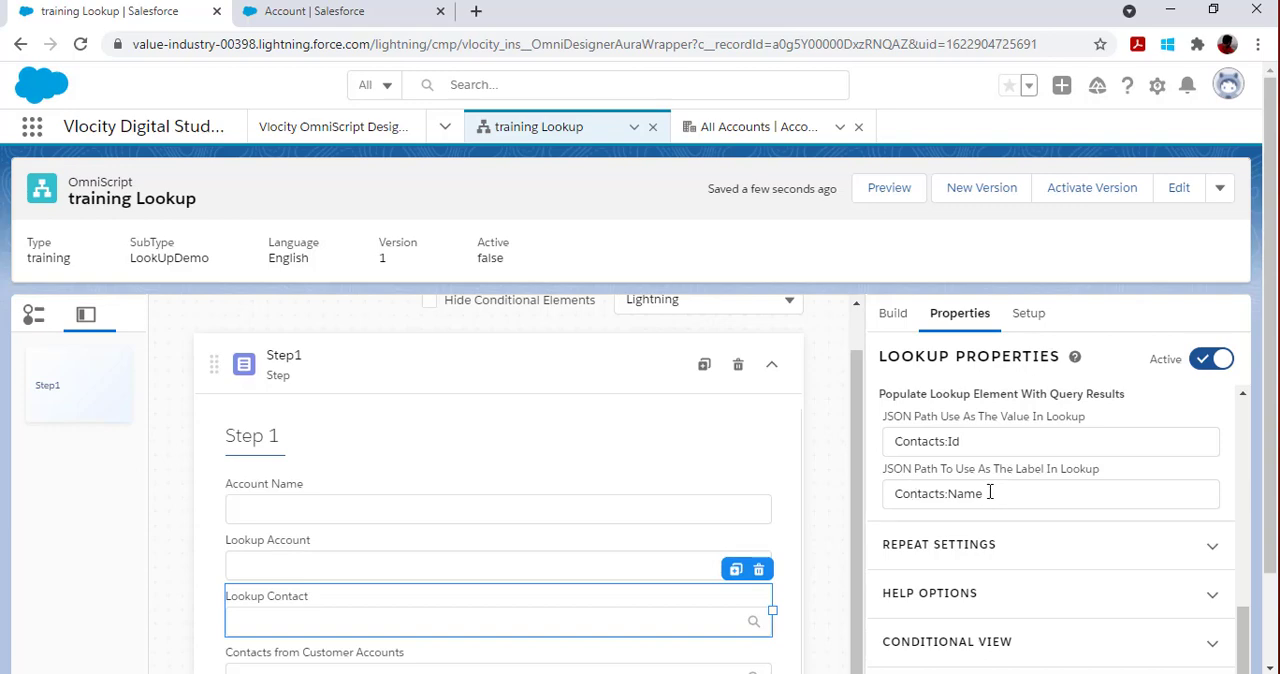
Step: Preview the OmniScript and test Lookup Contact, first without an account and again with account name ac and Acme chosen in Lookup Account
left_click(900, 195)
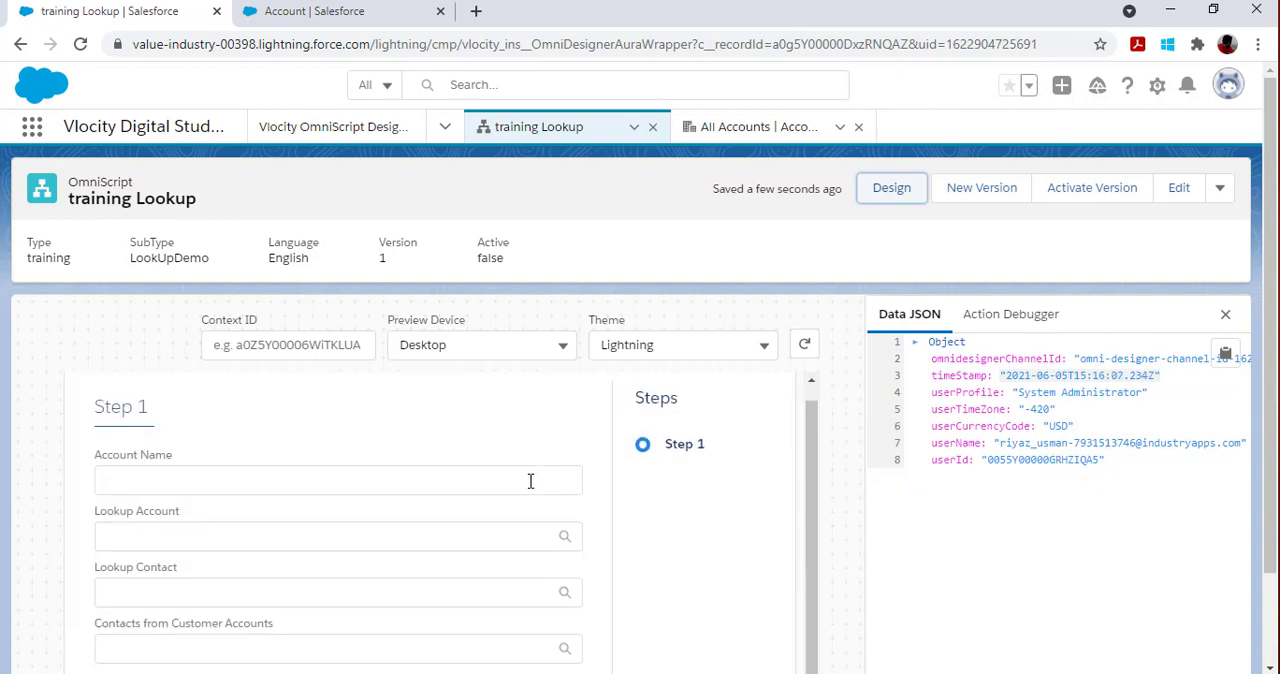
left_click(324, 590)
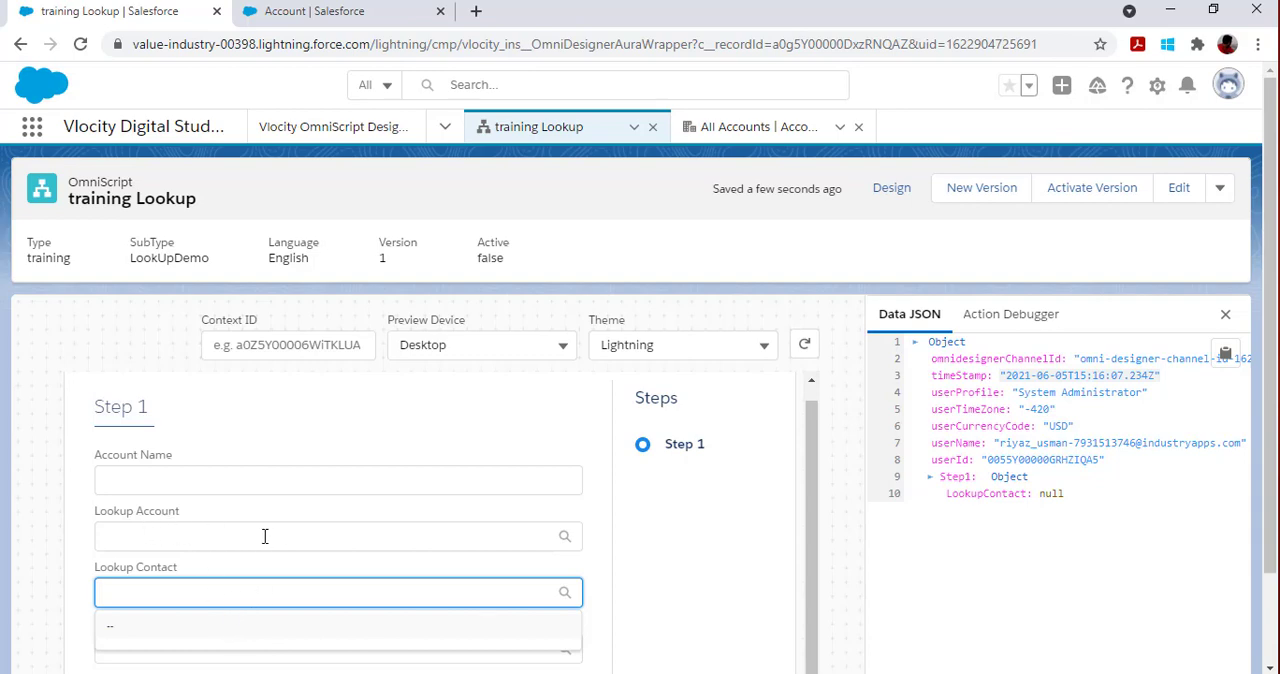
left_click(298, 478)
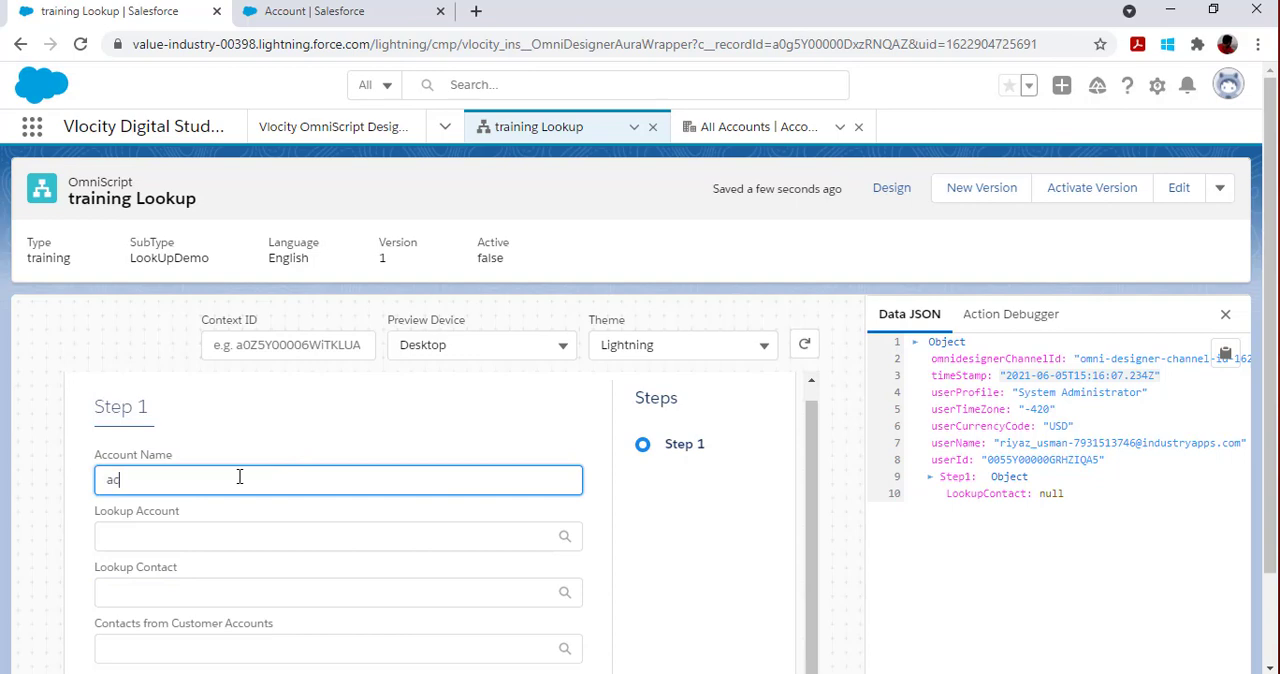
left_click(232, 535)
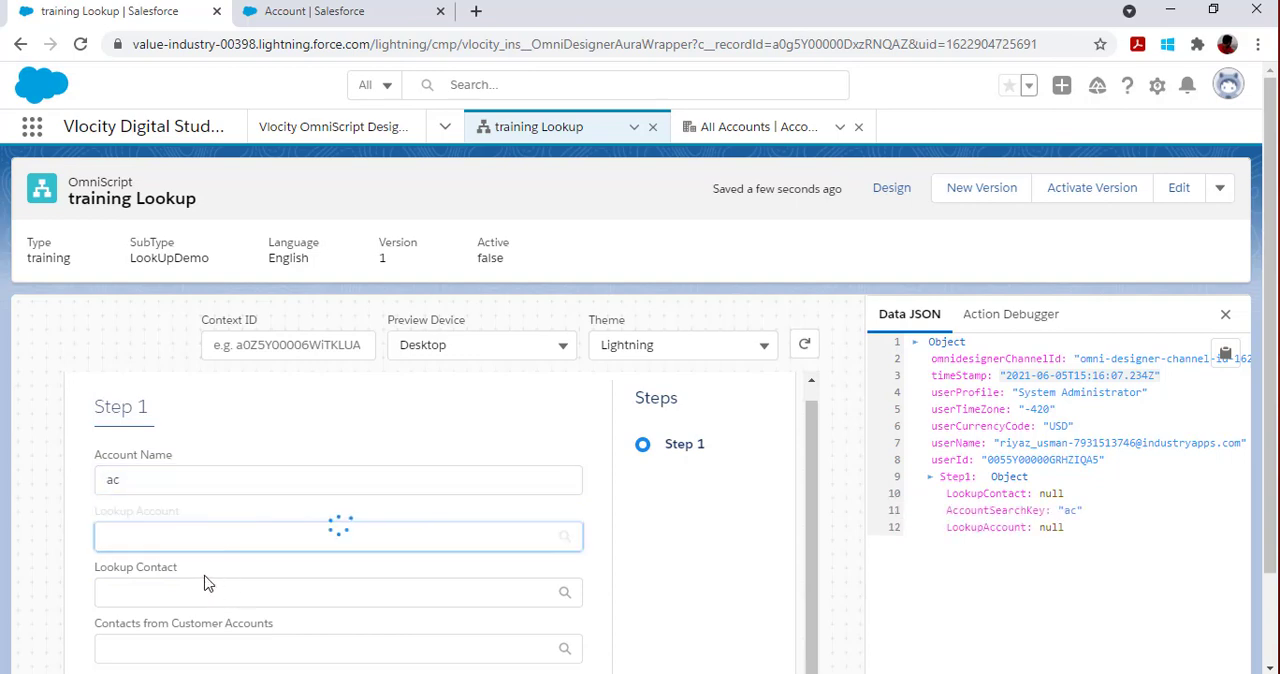
left_click(186, 619)
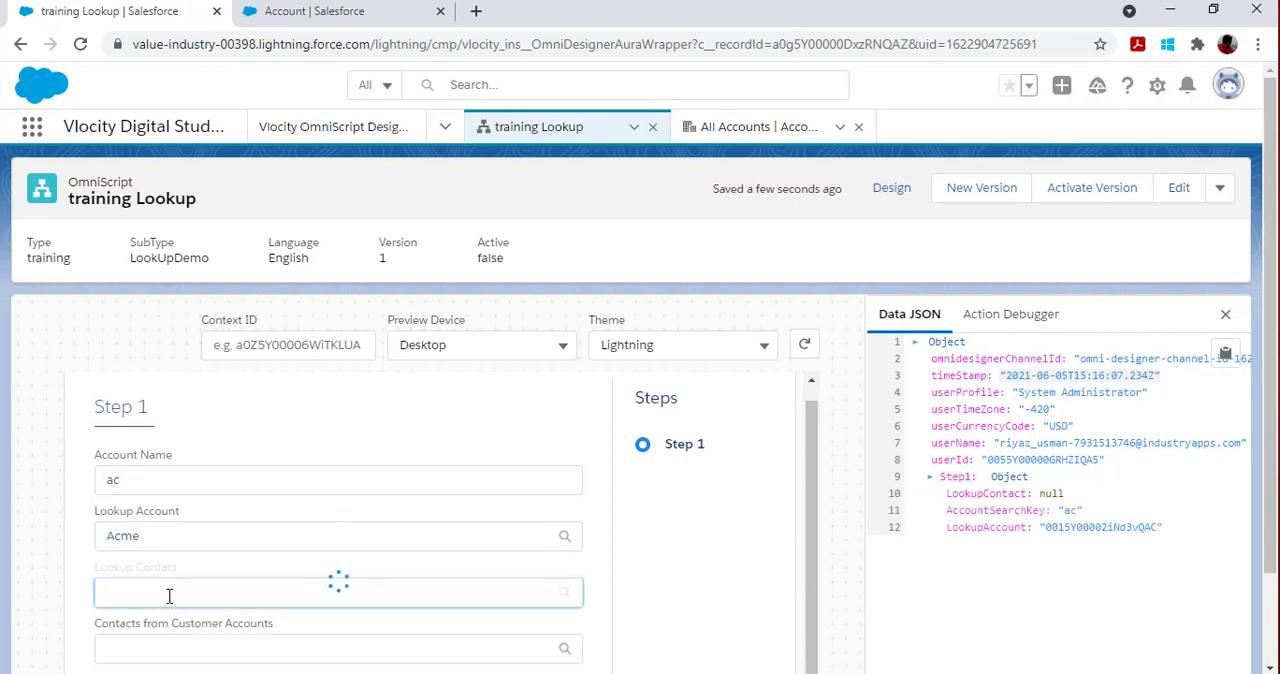
left_click(217, 600)
scroll(217, 603, "down", 1)
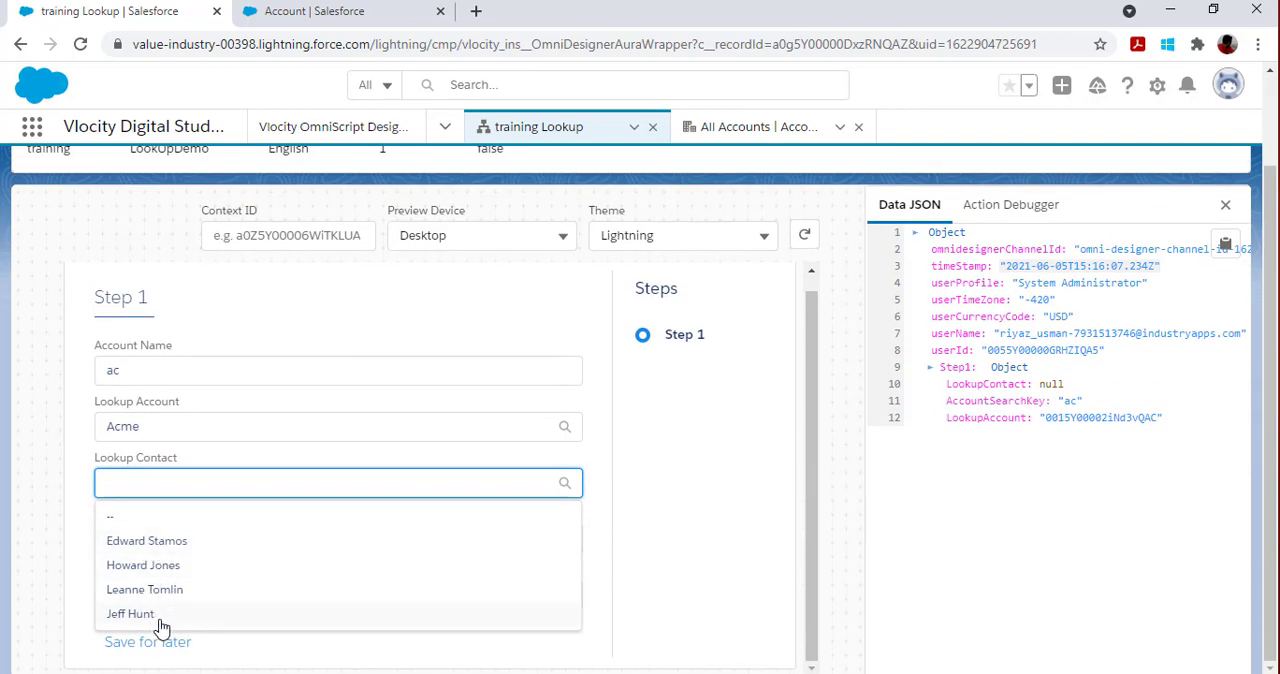
Step: Change the account name to sale, choose salesforce.com in Lookup Account, and pick the matching contact in Lookup Contact
double_click(142, 370)
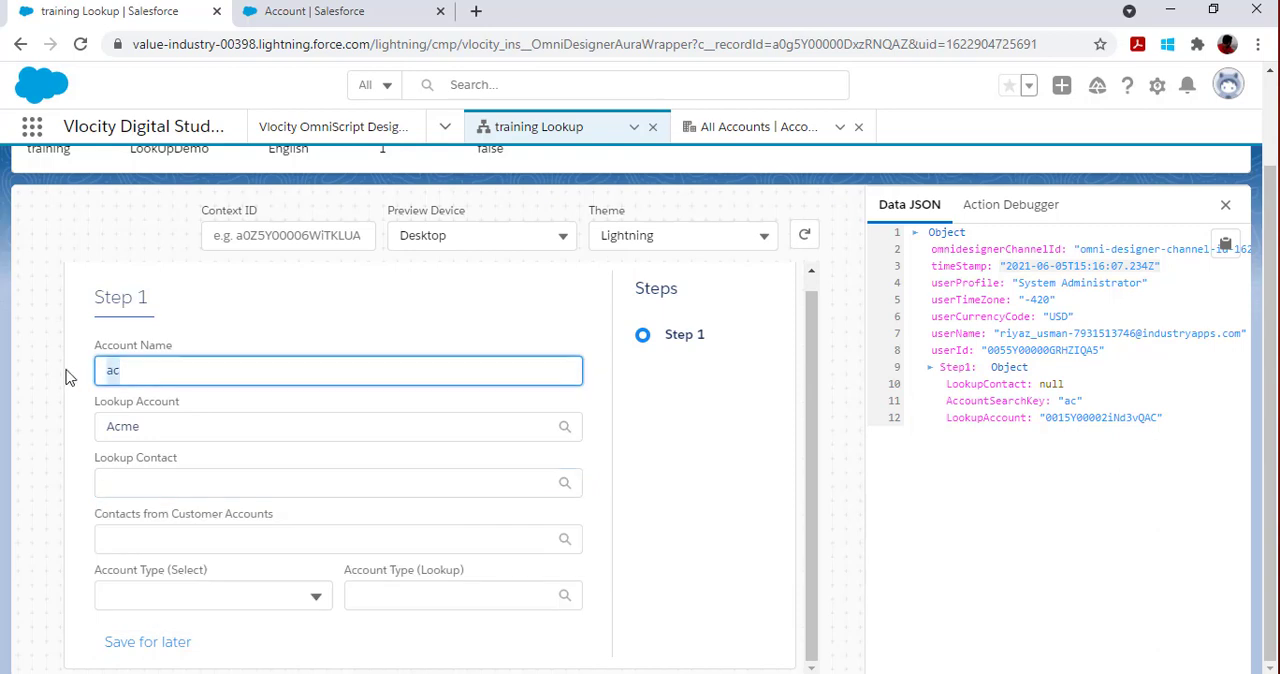
type("sale")
left_click(305, 418)
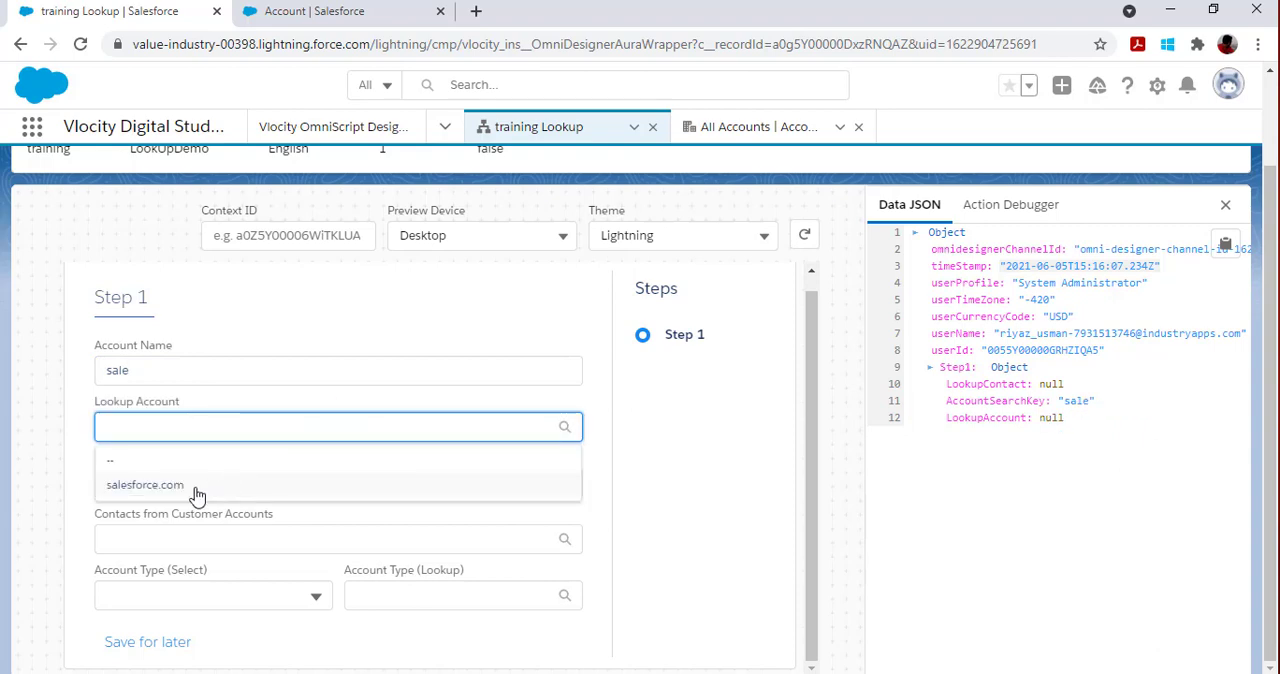
left_click(192, 488)
left_click(183, 490)
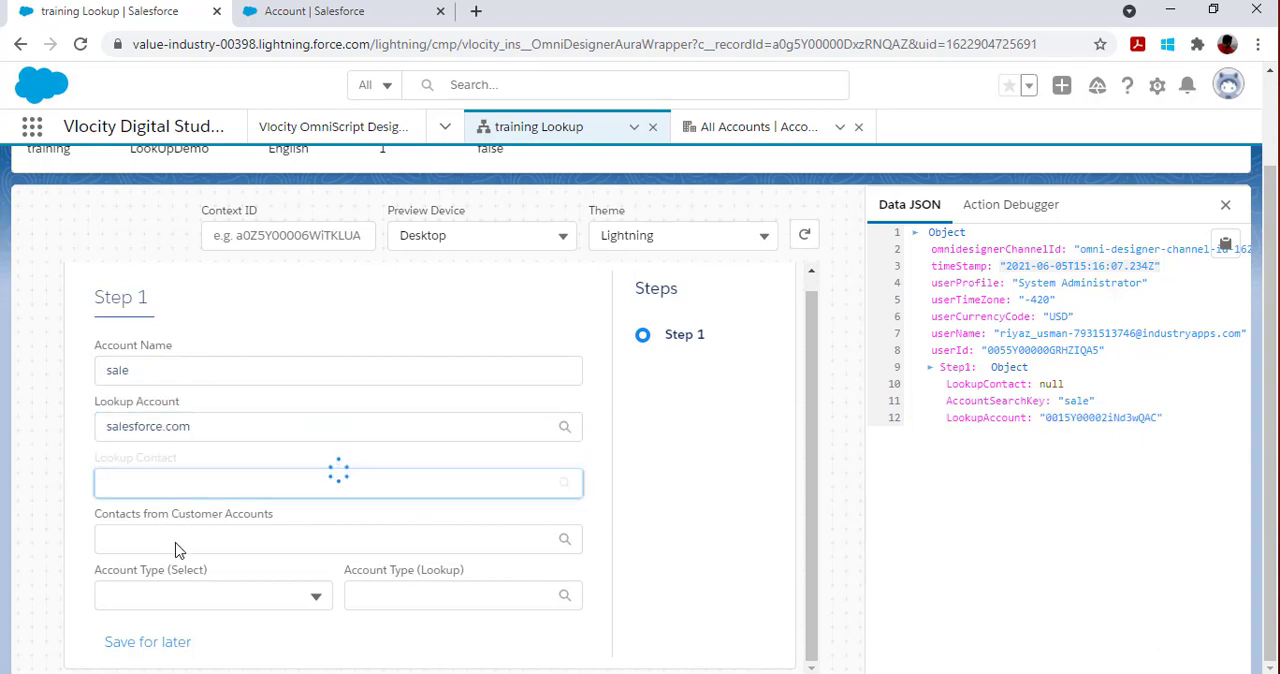
left_click(174, 541)
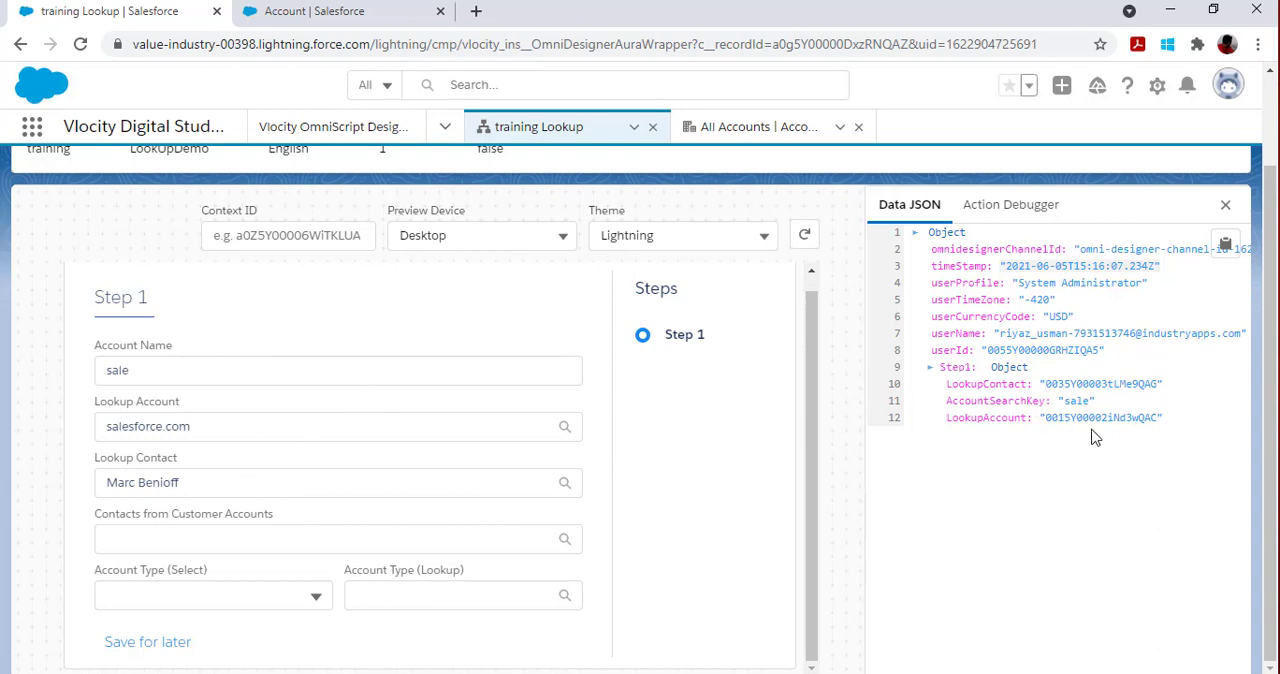
Step: Return to the design view and examine the input parameters and lookup queries of the Contacts from Customer Accounts element
scroll(1091, 434, "up", 1)
left_click(898, 200)
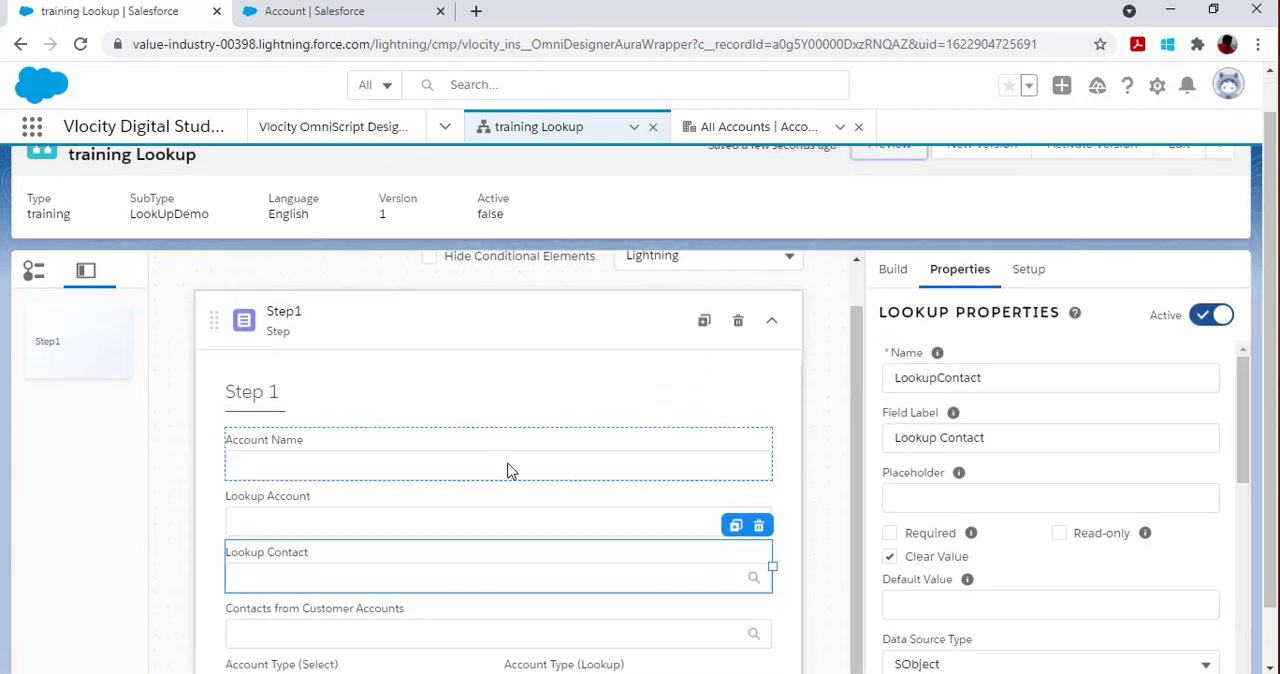
scroll(508, 471, "down", 2)
left_click(322, 572)
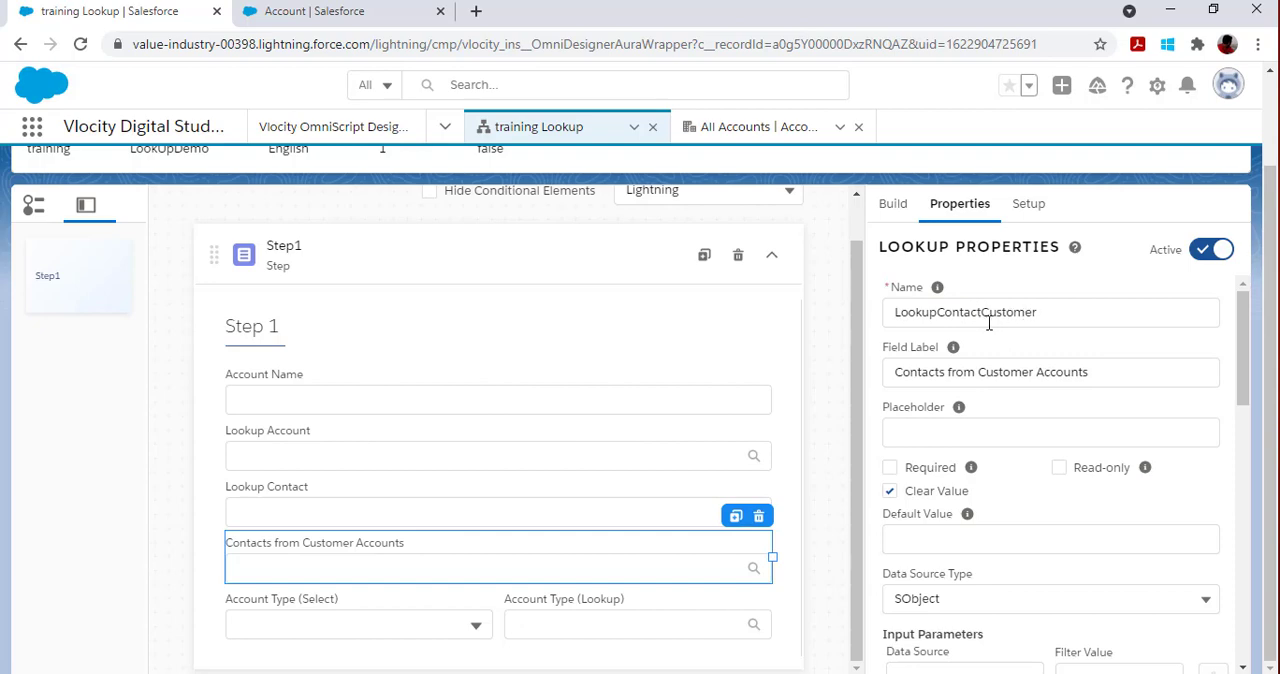
scroll(1065, 373, "down", 4)
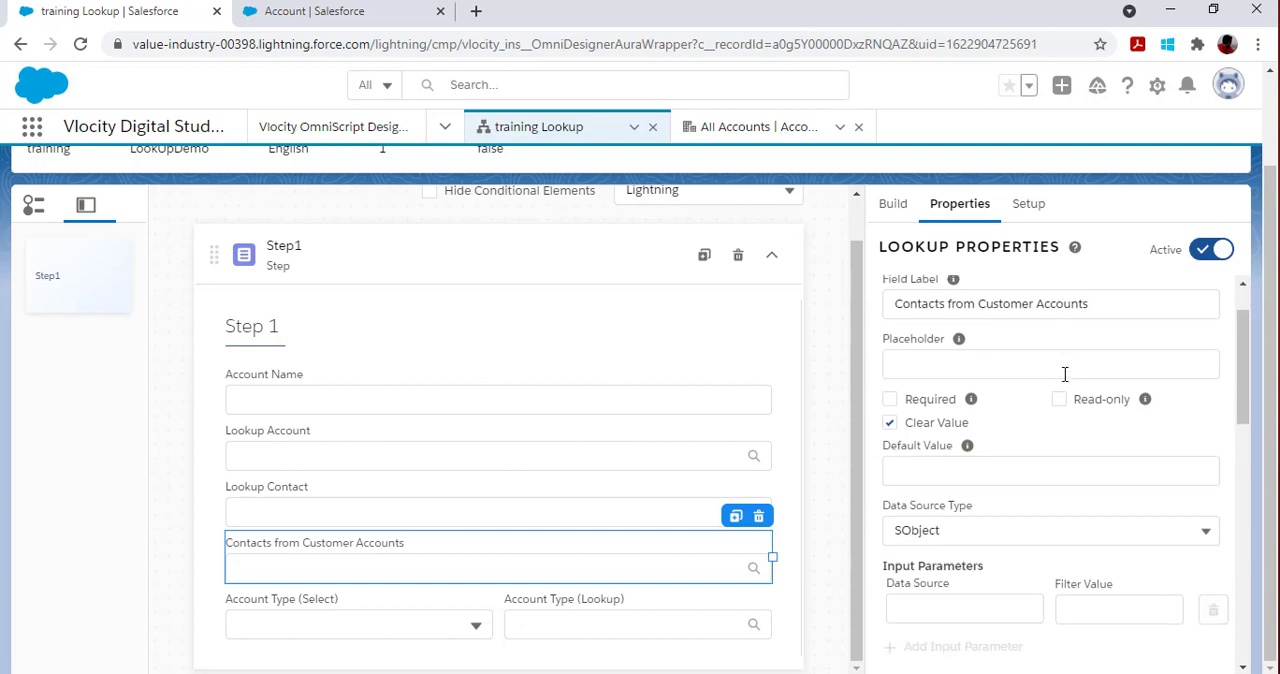
scroll(1034, 371, "up", 2)
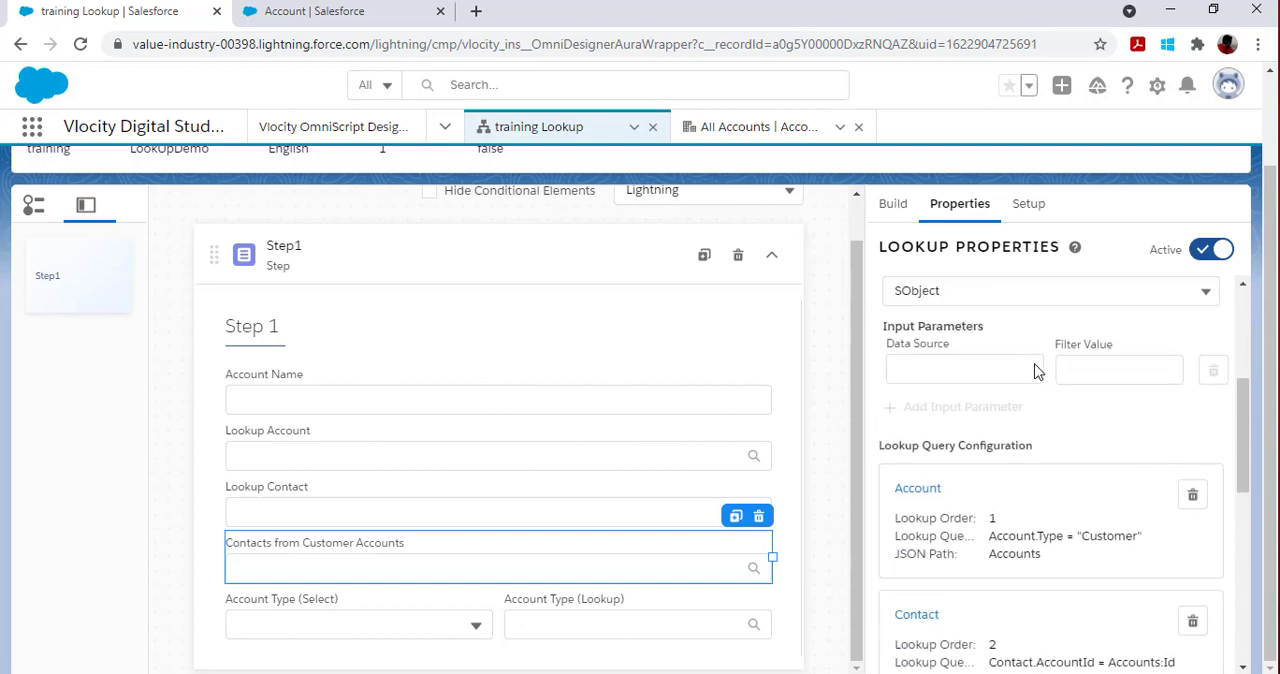
scroll(1031, 391, "down", 3)
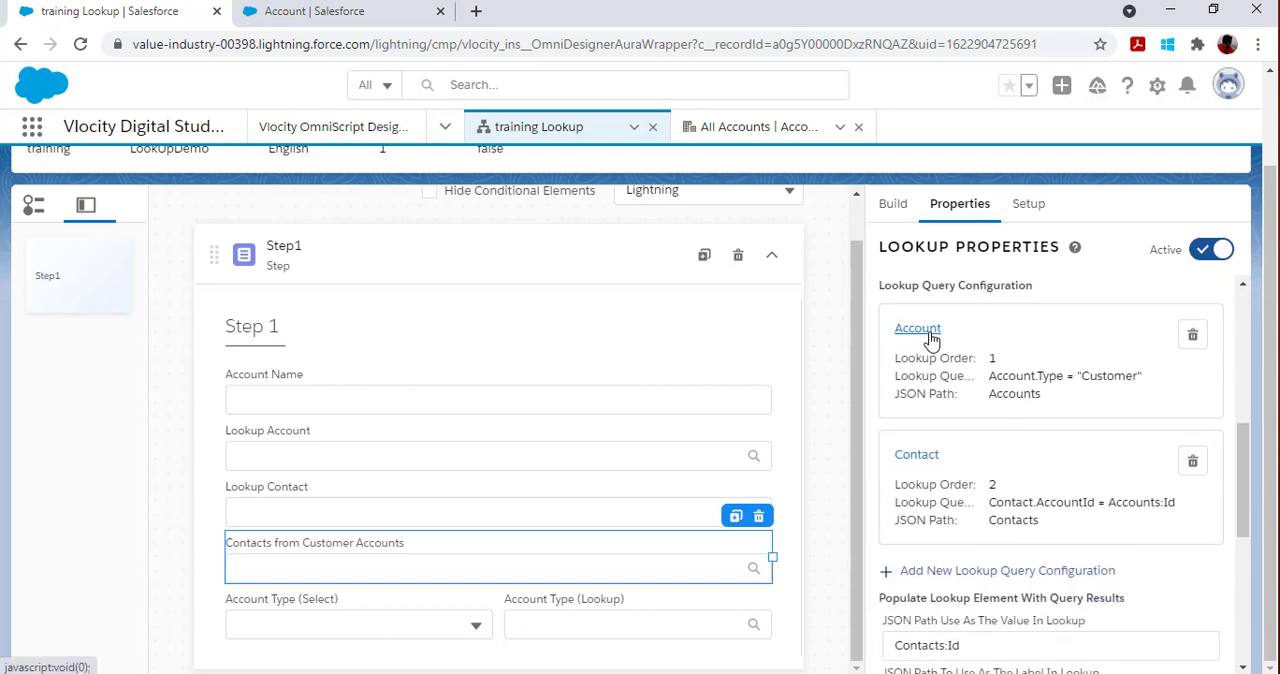
Step: Open the Account query configuration of Contacts from Customer Accounts, check its lookup order, and save the query
left_click(926, 331)
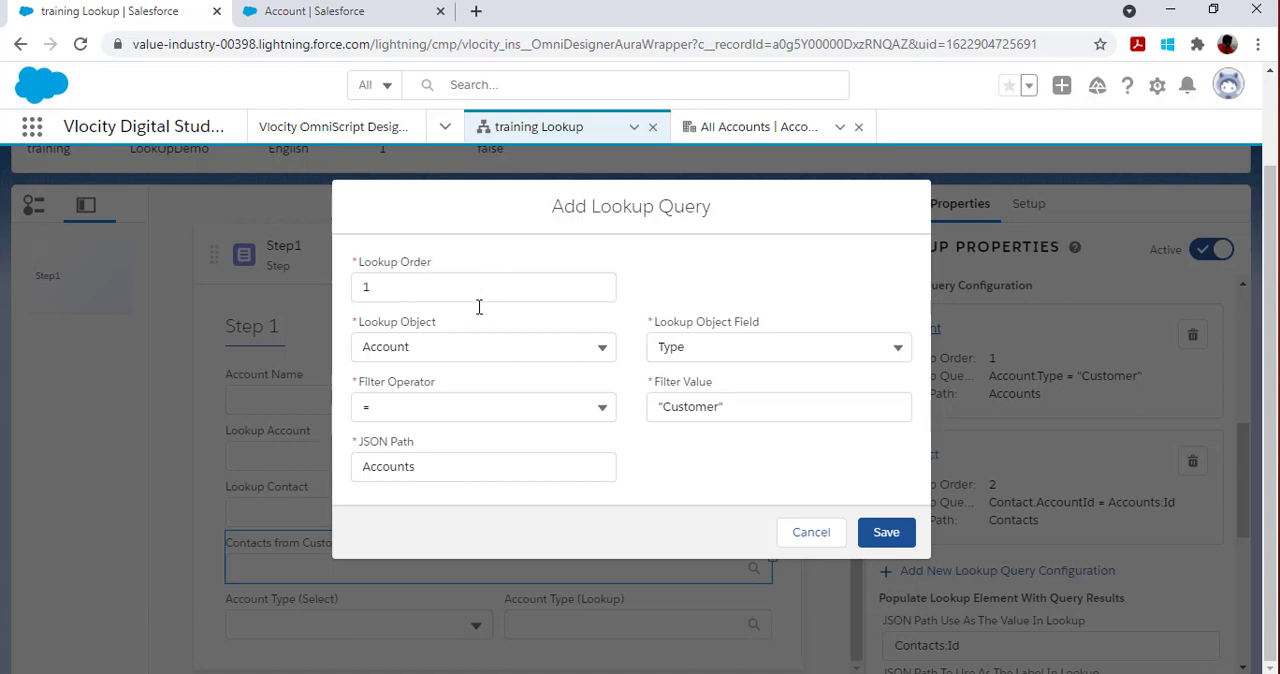
left_click(395, 290)
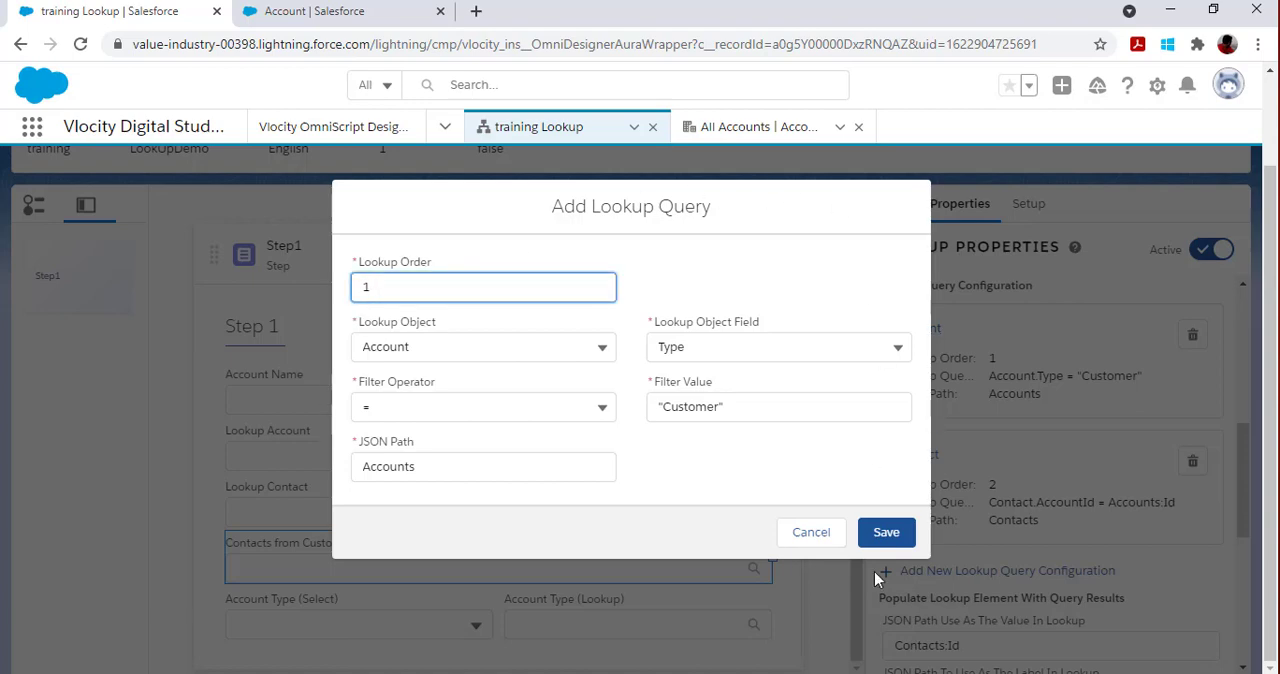
left_click(886, 532)
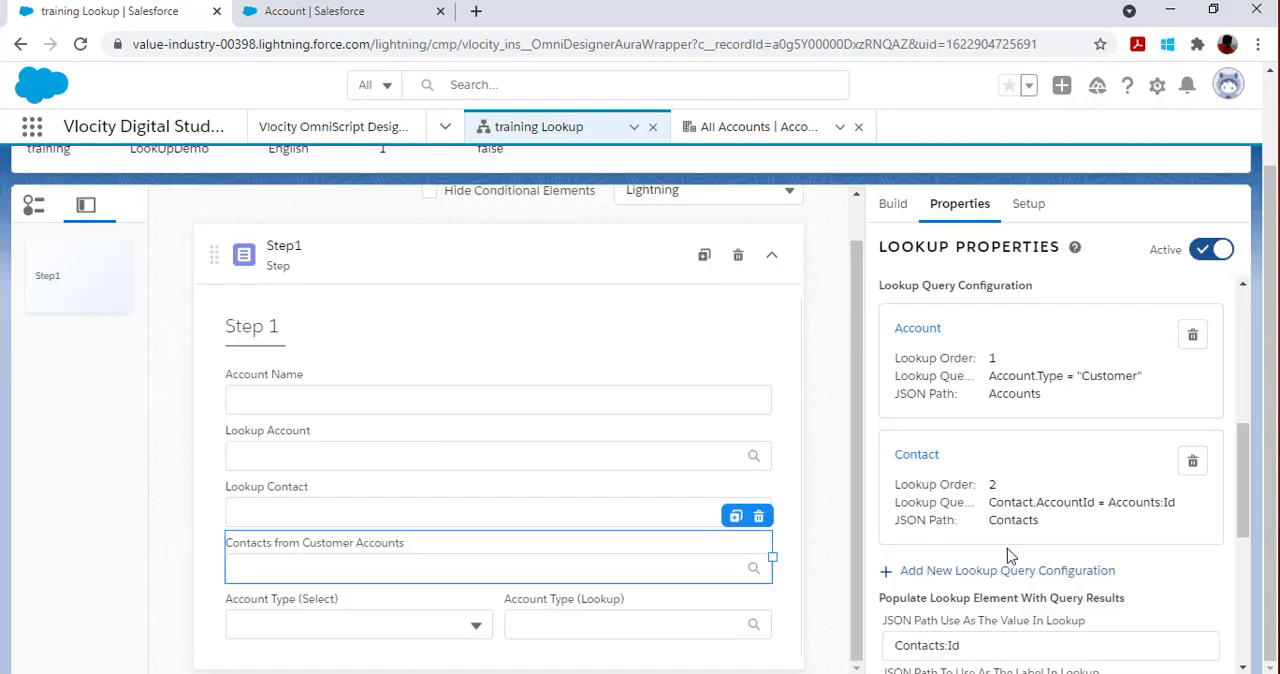
Step: Open the Contact query configuration of Contacts from Customer Accounts, set its lookup order to 2, and save the query
left_click(930, 458)
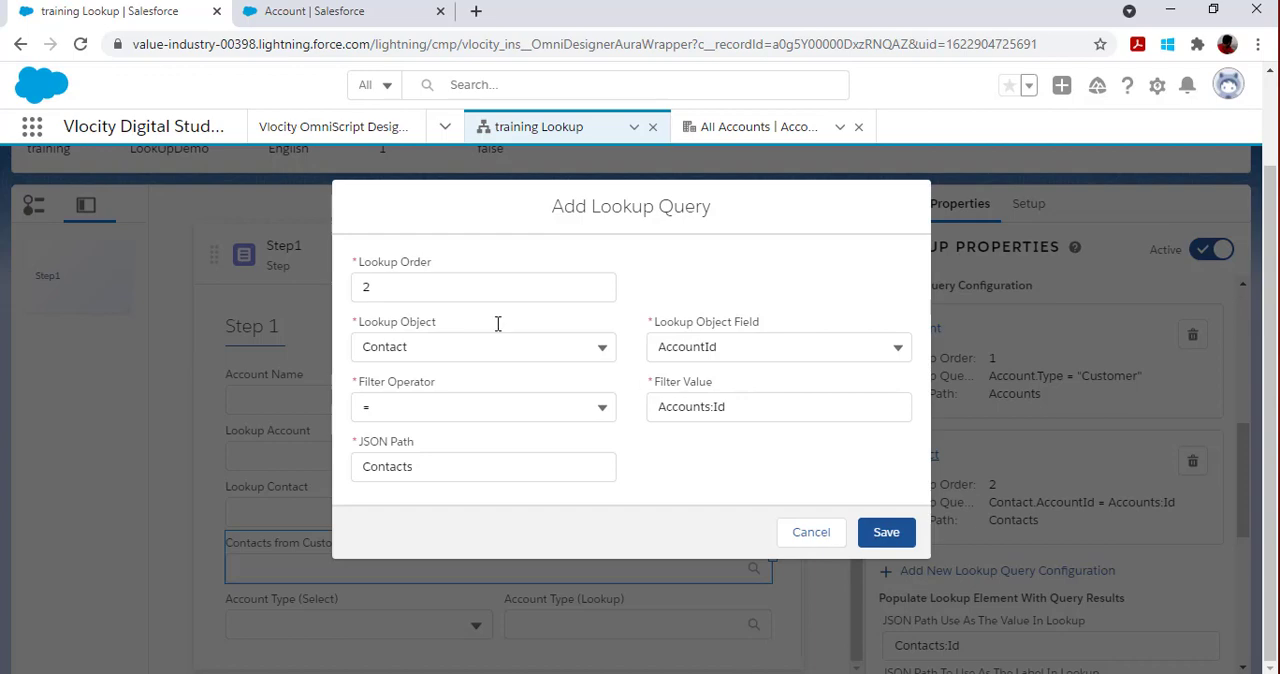
left_click(365, 288)
type("2")
left_click(886, 533)
Step: Check the JSON paths that supply the value and label of Contacts from Customer Accounts
scroll(1000, 580, "down", 1)
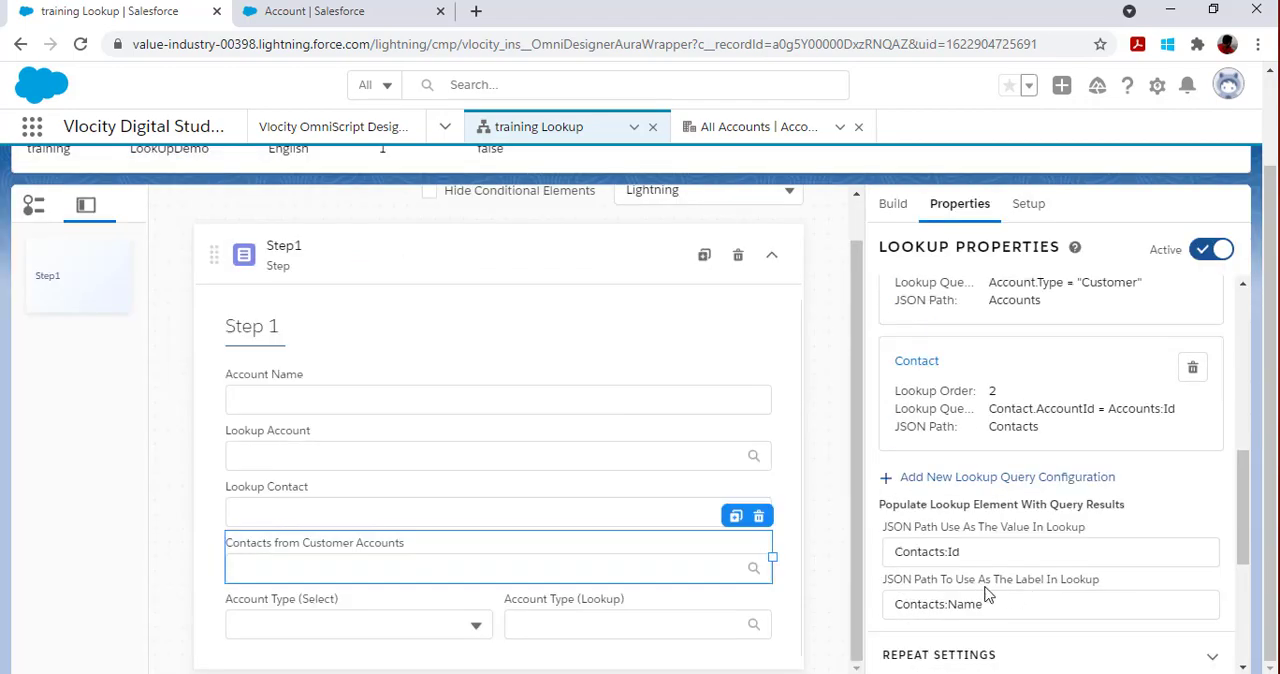
left_click(978, 551)
left_click(1008, 603)
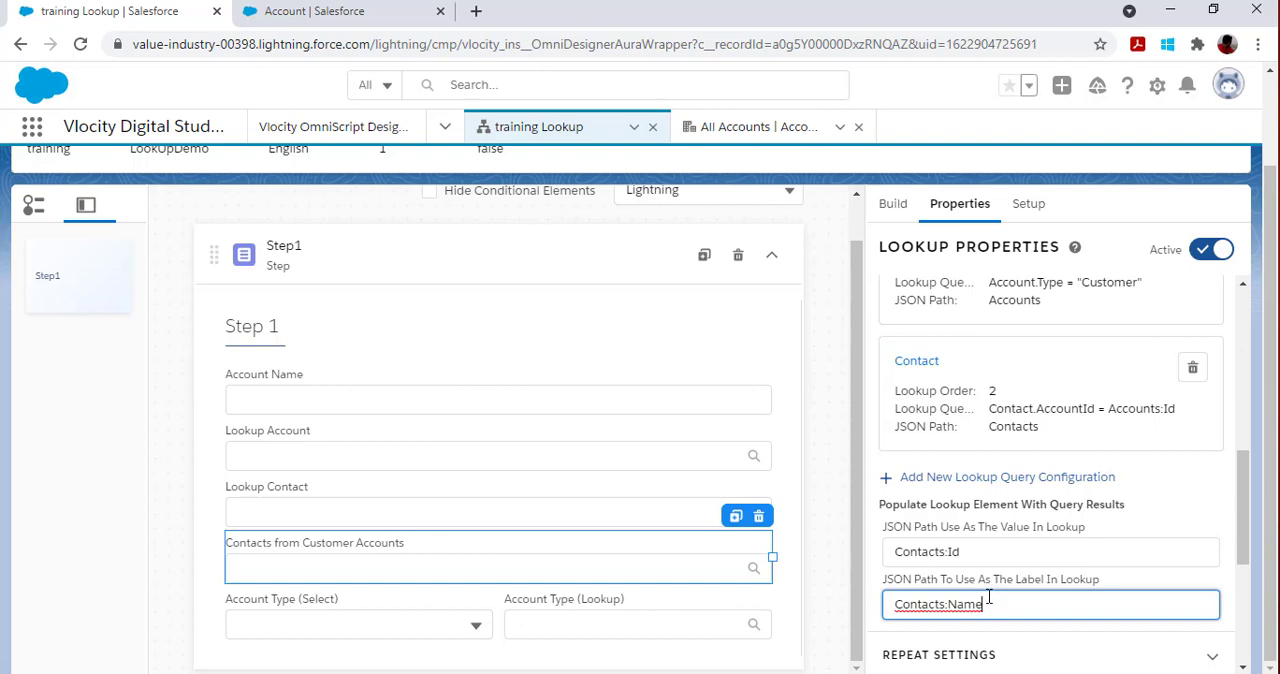
Step: Preview the OmniScript and choose a contact in the Contacts from Customer Accounts lookup
scroll(800, 420, "up", 5)
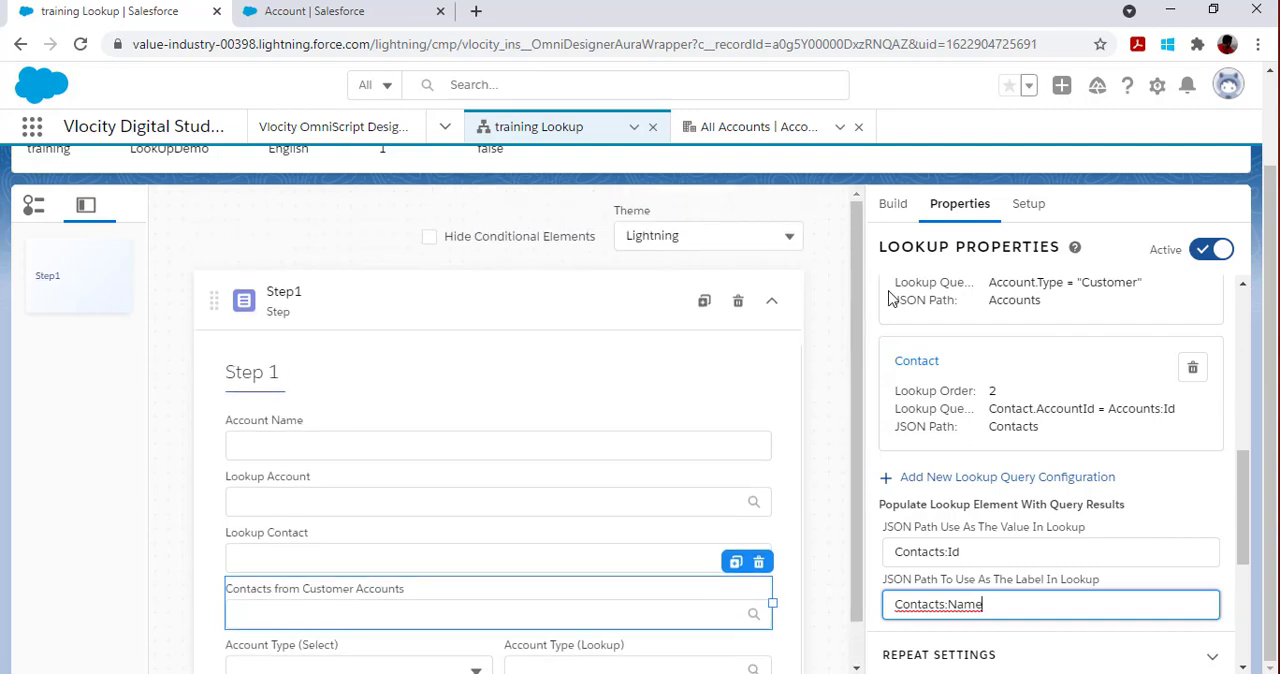
left_click(891, 189)
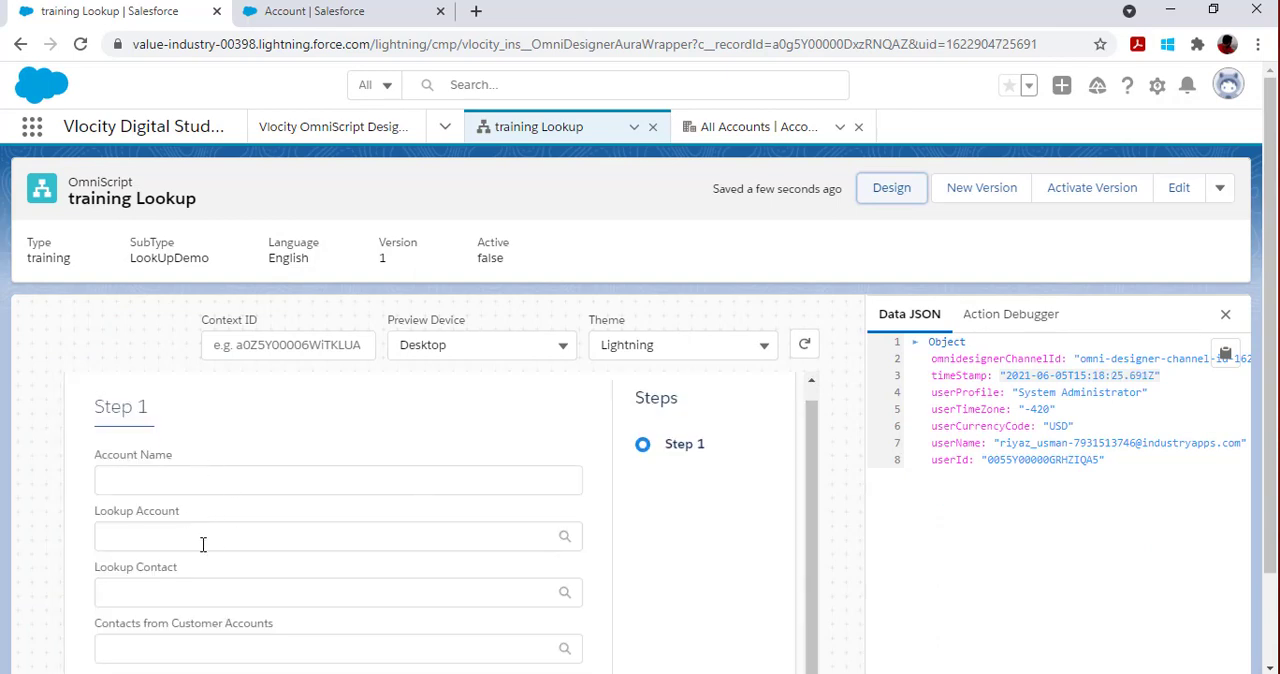
scroll(604, 570, "down", 1)
scroll(604, 570, "down", 1)
left_click(273, 537)
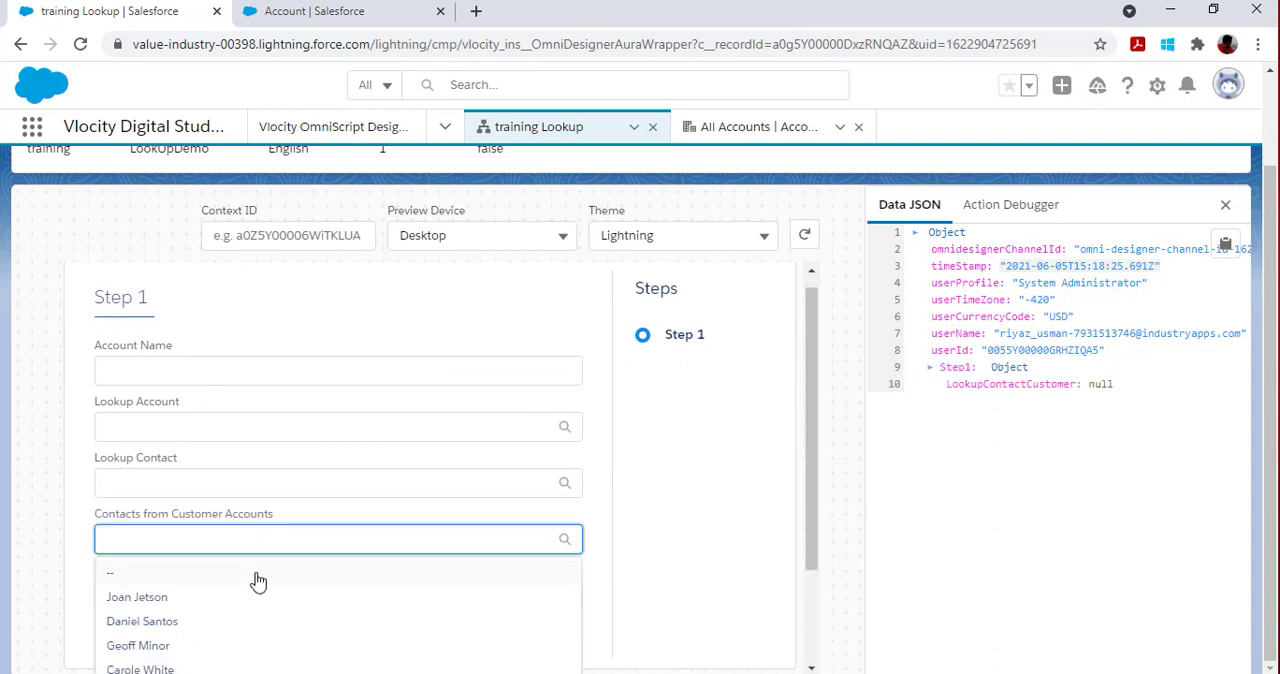
scroll(254, 588, "down", 3)
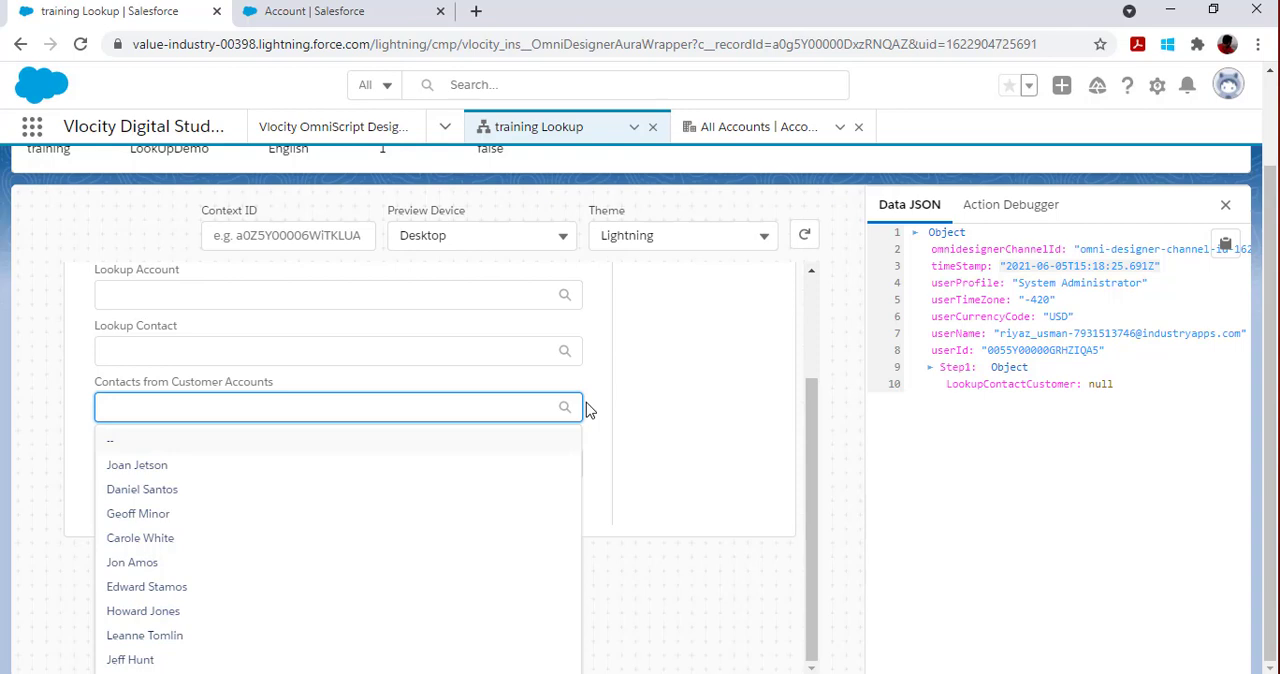
left_click(128, 562)
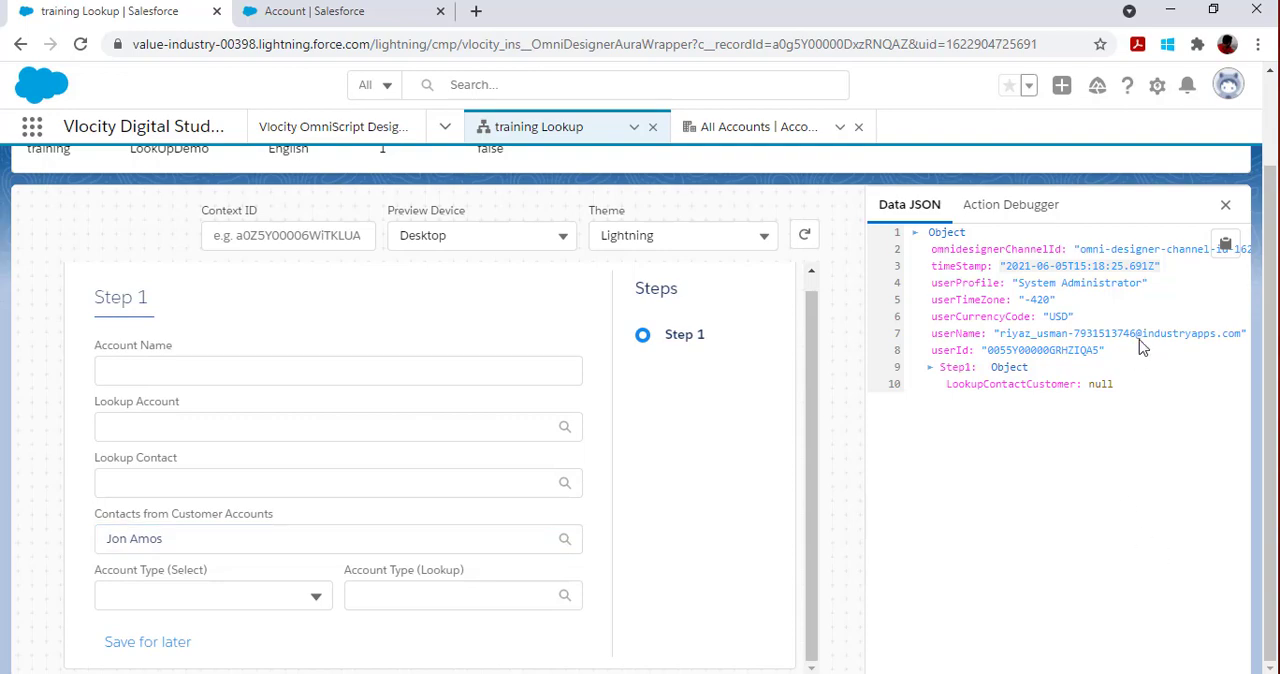
Step: Return to the design view and review the data source, input parameters, lookup queries and result JSON paths of Contacts from Customer Accounts
scroll(1100, 320, "up", 2)
left_click(892, 188)
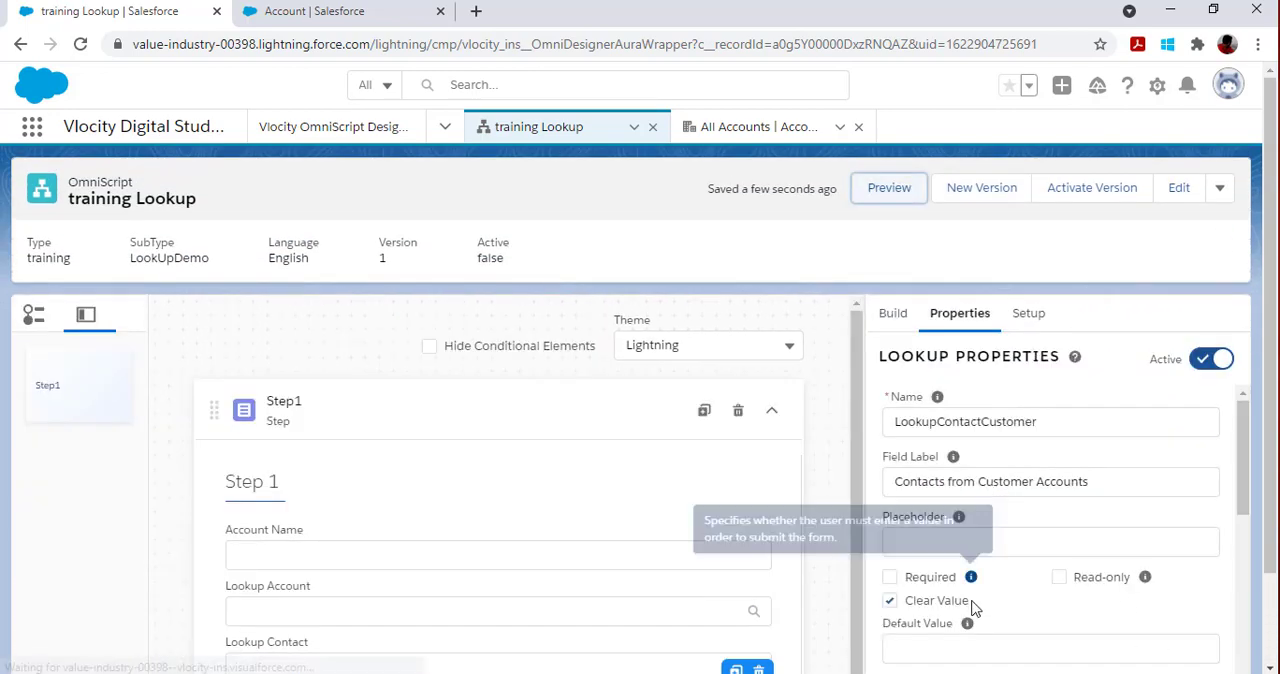
scroll(975, 607, "down", 8)
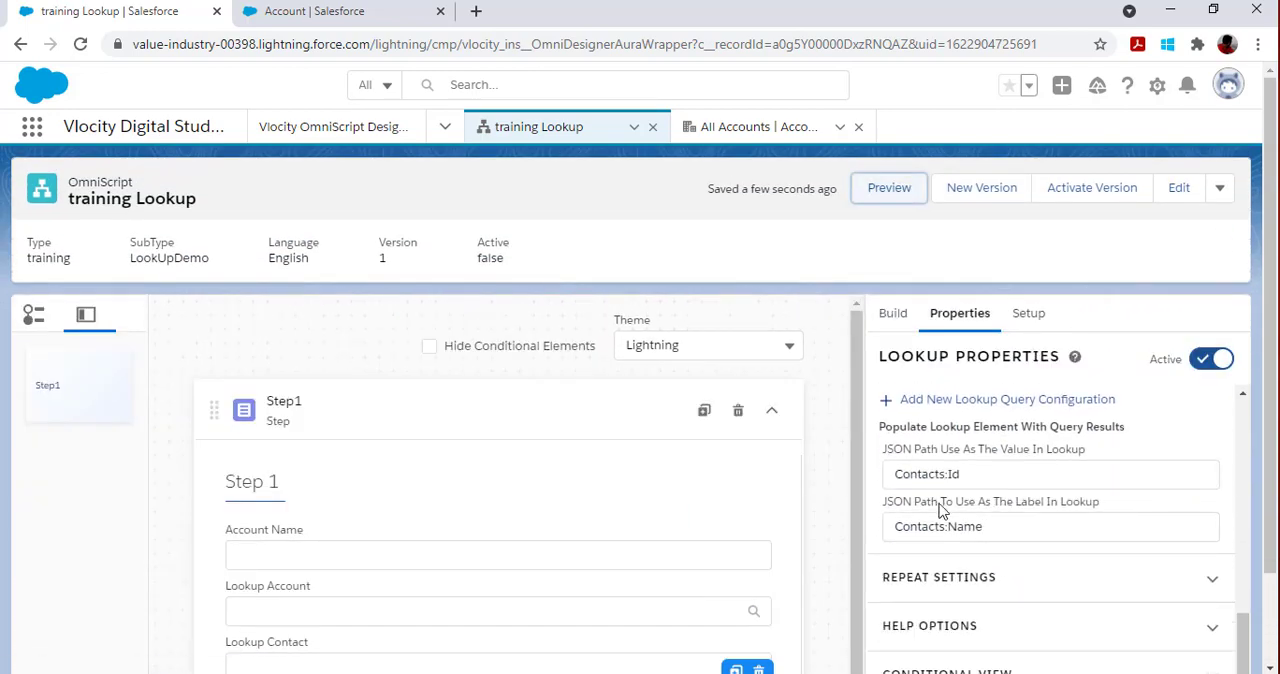
scroll(1050, 520, "up", 2)
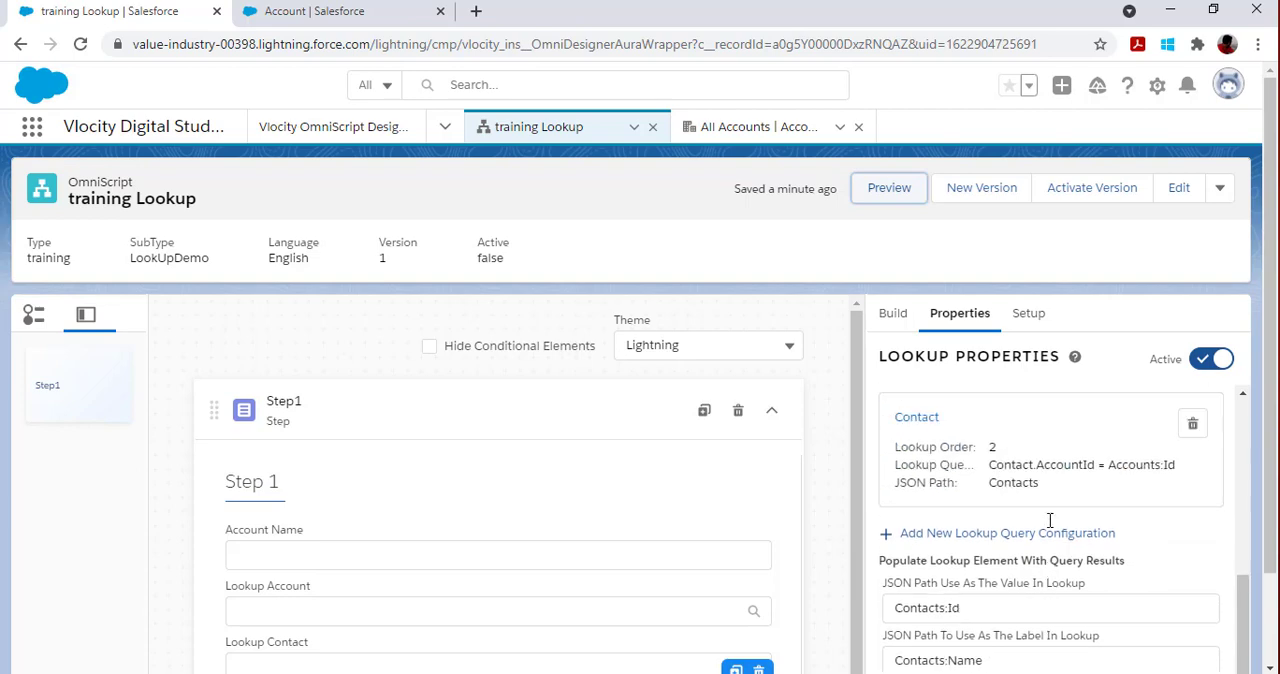
scroll(1050, 520, "up", 3)
scroll(1045, 588, "up", 2)
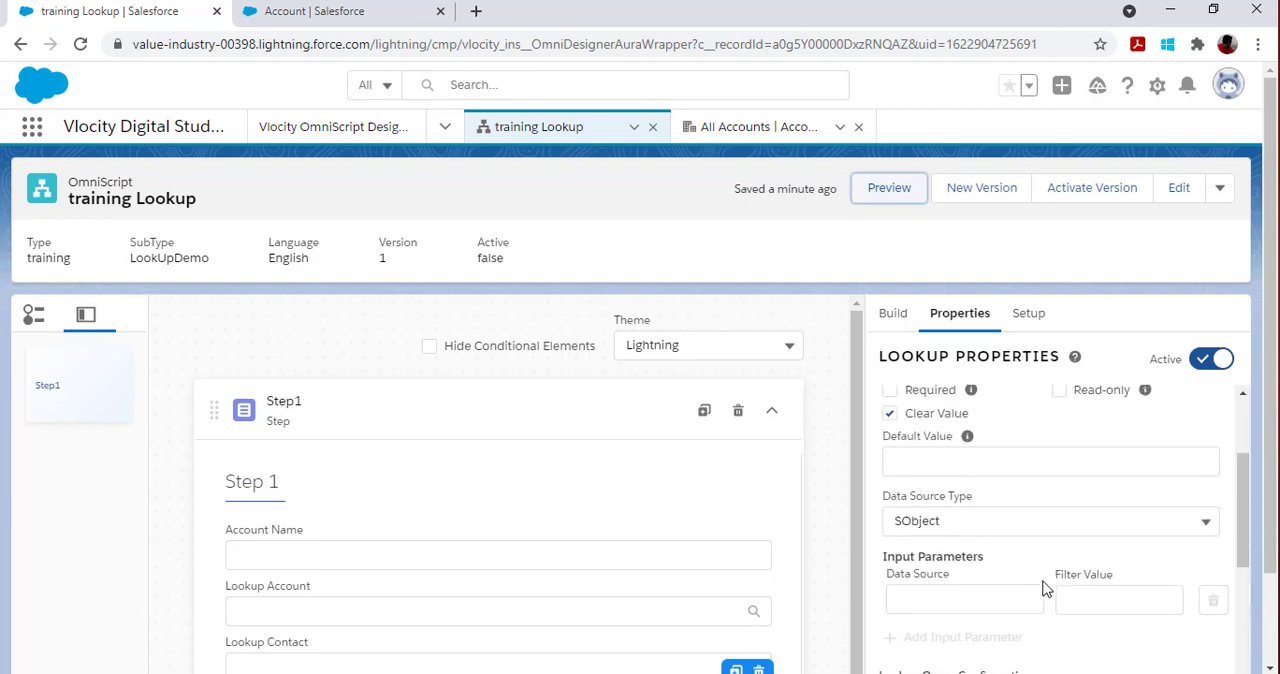
scroll(1046, 586, "down", 2)
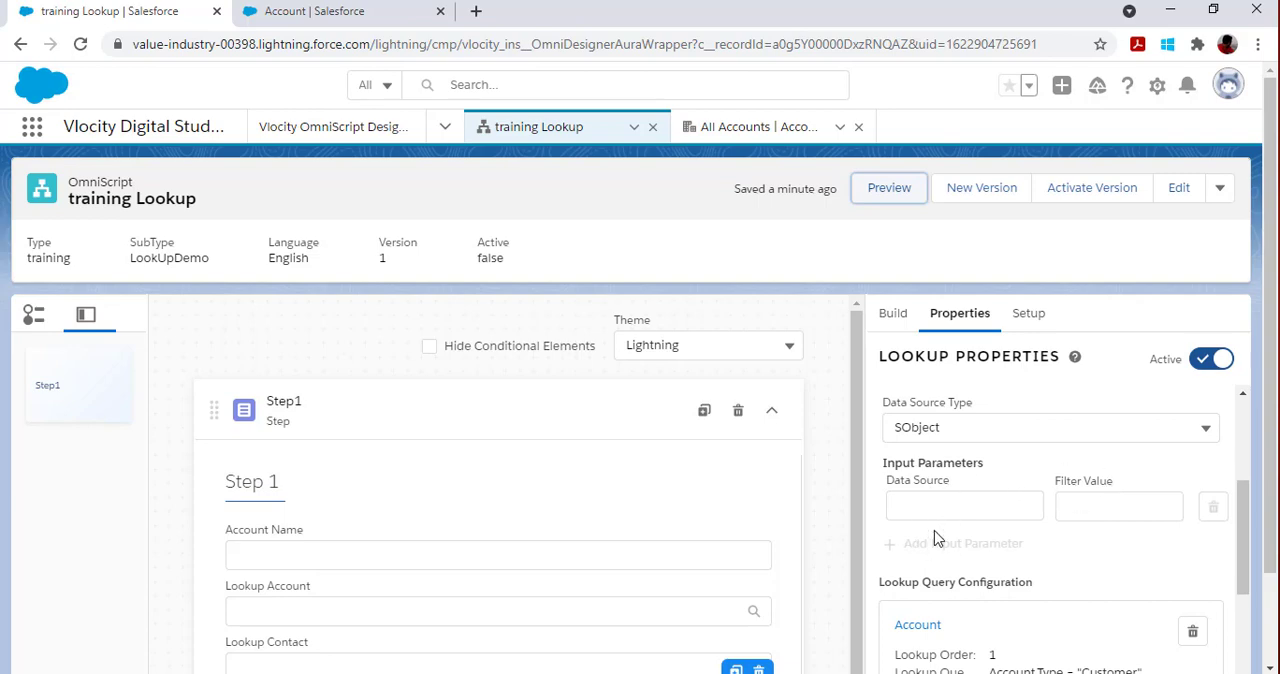
scroll(995, 540, "down", 1)
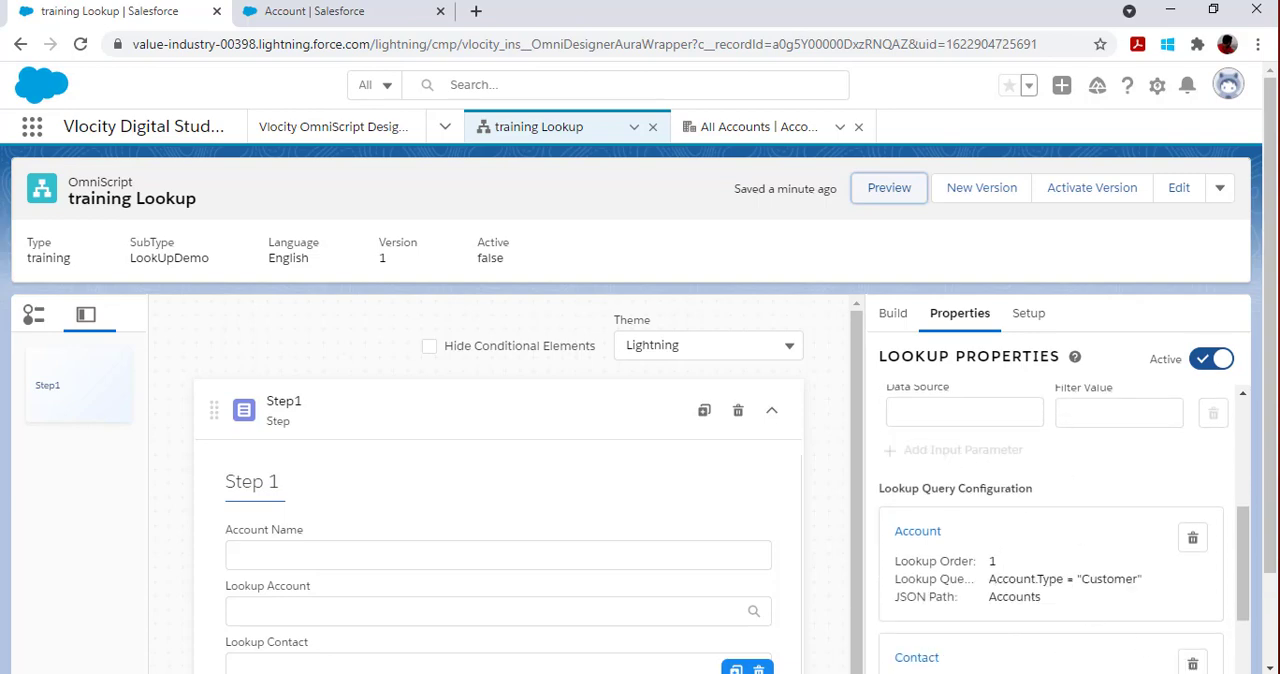
scroll(1065, 565, "down", 1)
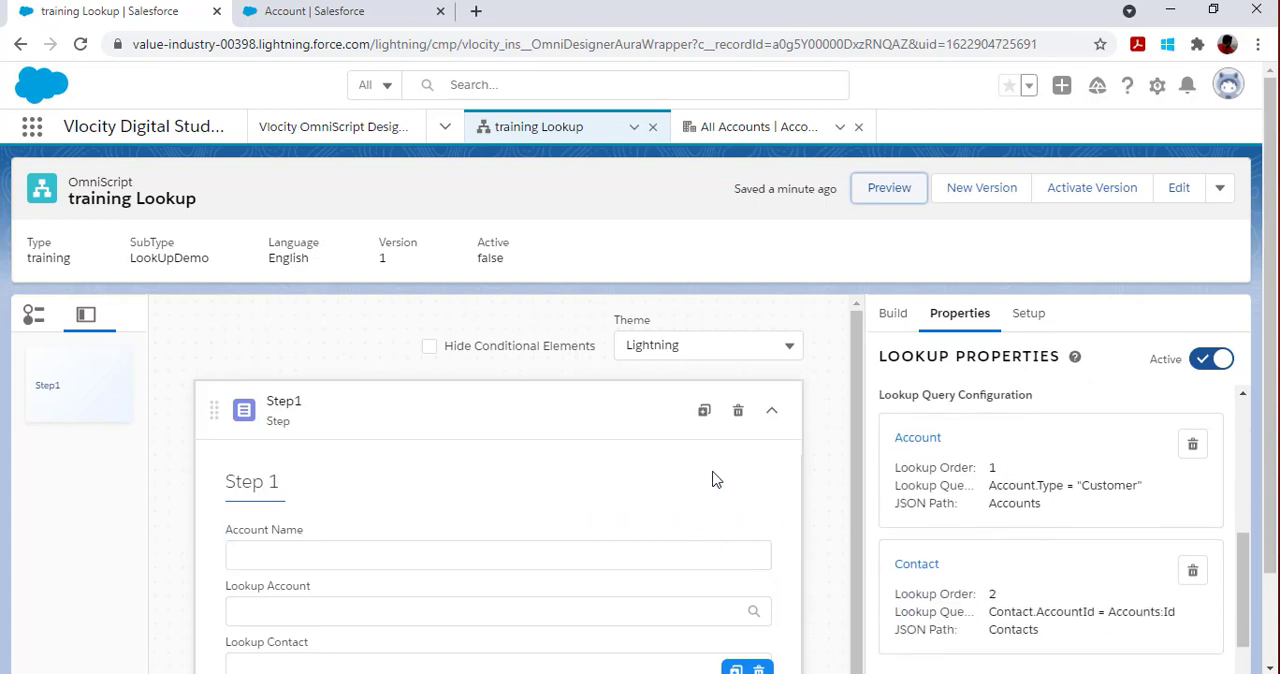
scroll(717, 483, "down", 1)
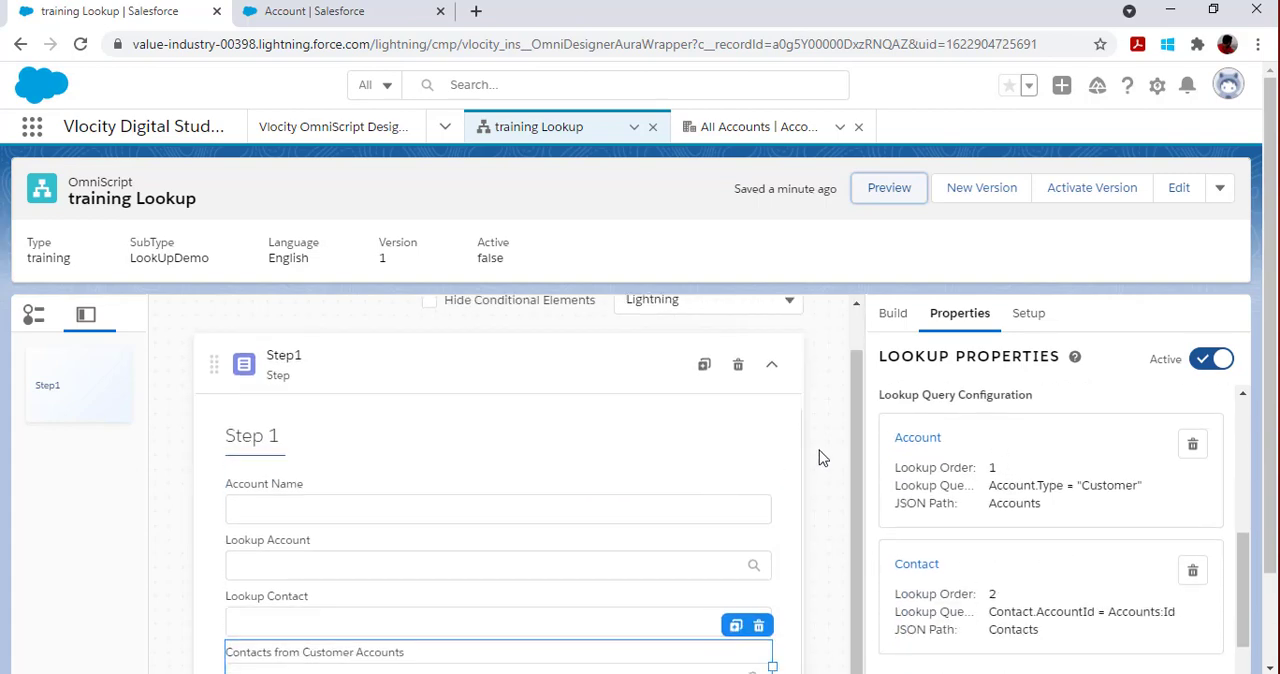
scroll(820, 457, "down", 1)
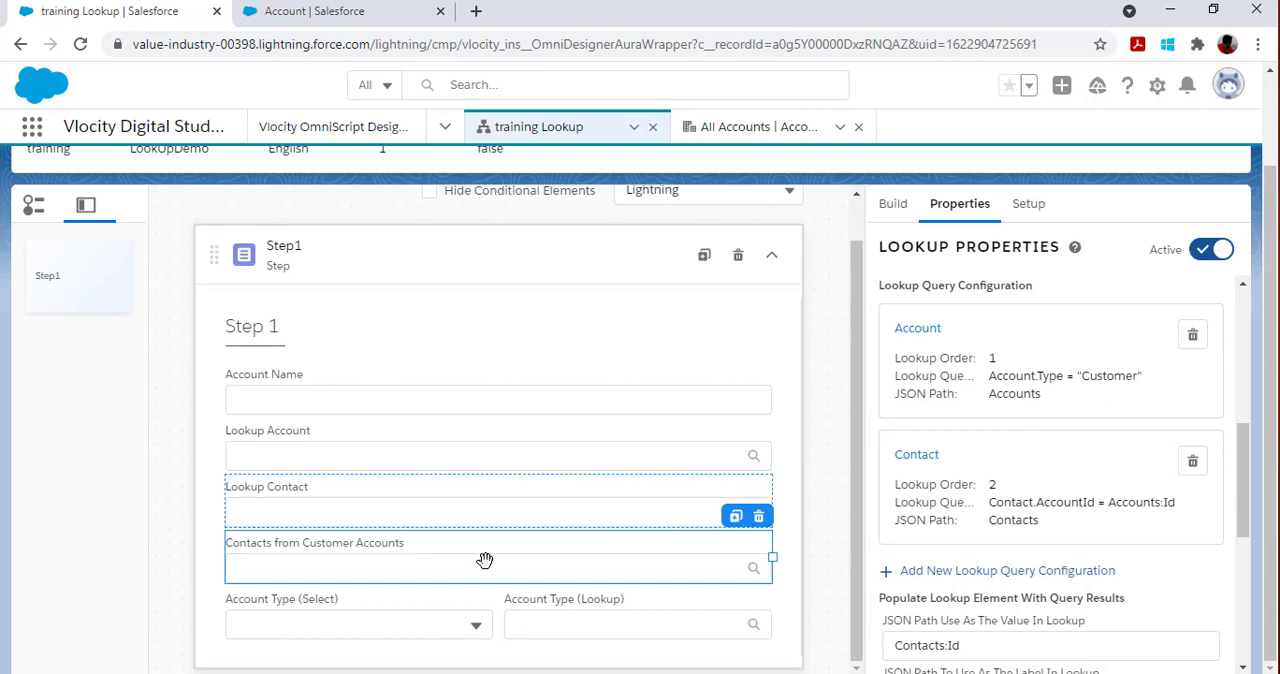
Step: Examine the Account Type (Select) properties and the Account Type picklist values assigned to the Provider record type in the Account object setup
left_click(394, 620)
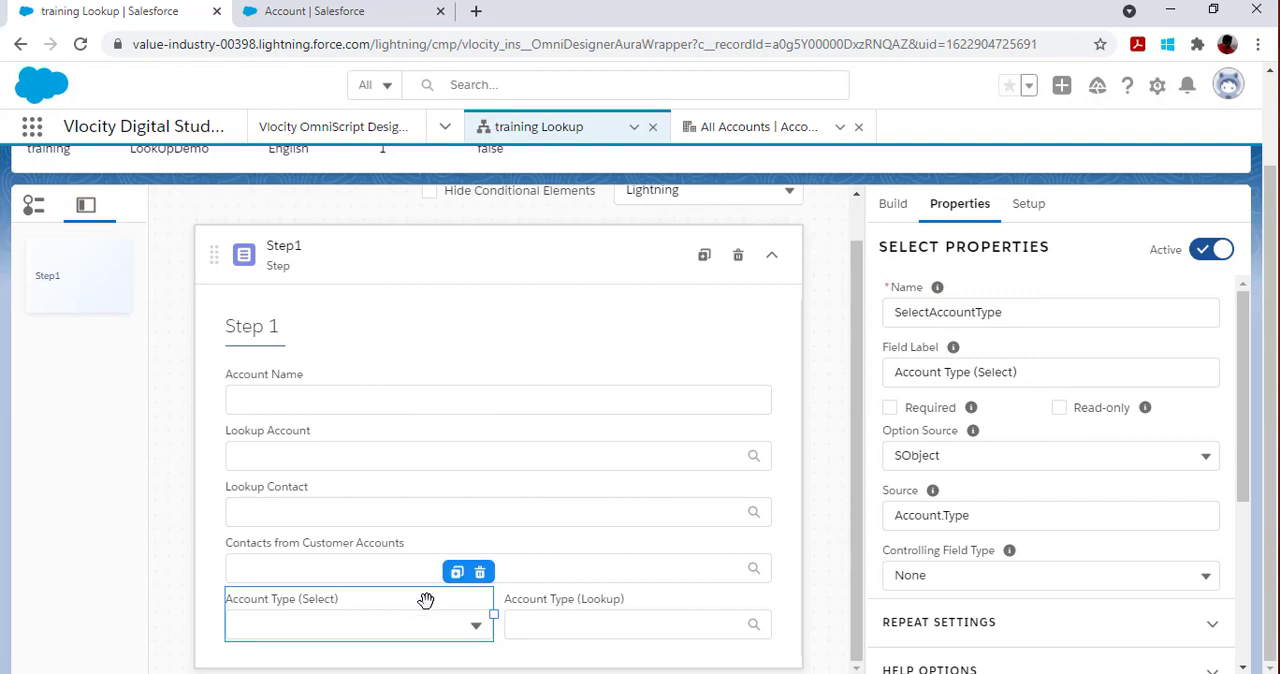
left_click(295, 11)
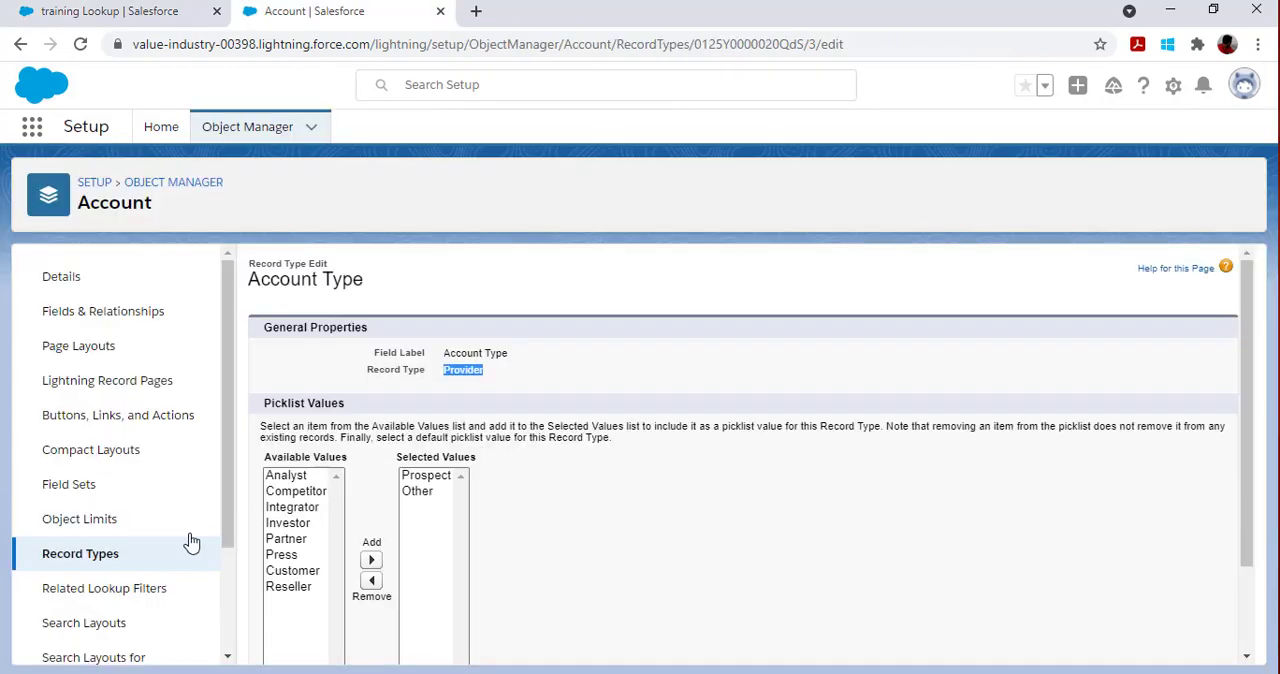
left_click(472, 370)
left_click(104, 9)
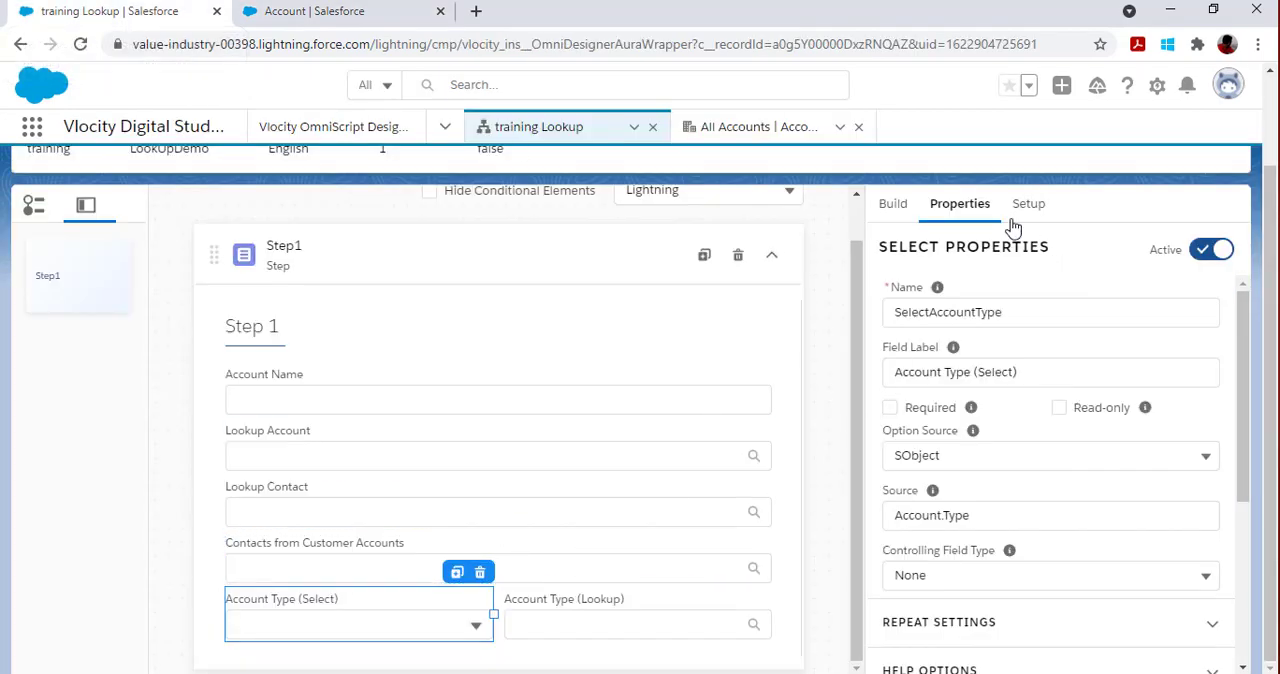
scroll(880, 246, "up", 1)
scroll(867, 538, "down", 1)
scroll(1019, 567, "down", 2)
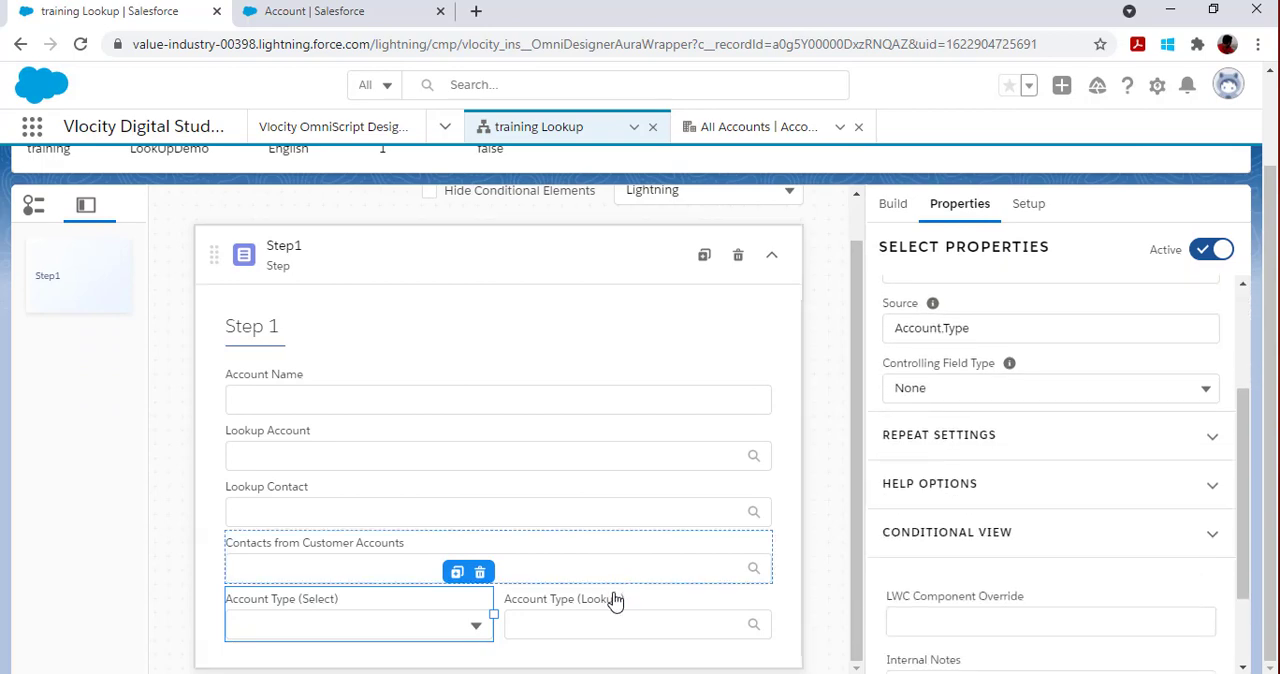
Step: Examine the data source type, picklist object and field, and record type of the Account Type (Lookup) element
left_click(609, 625)
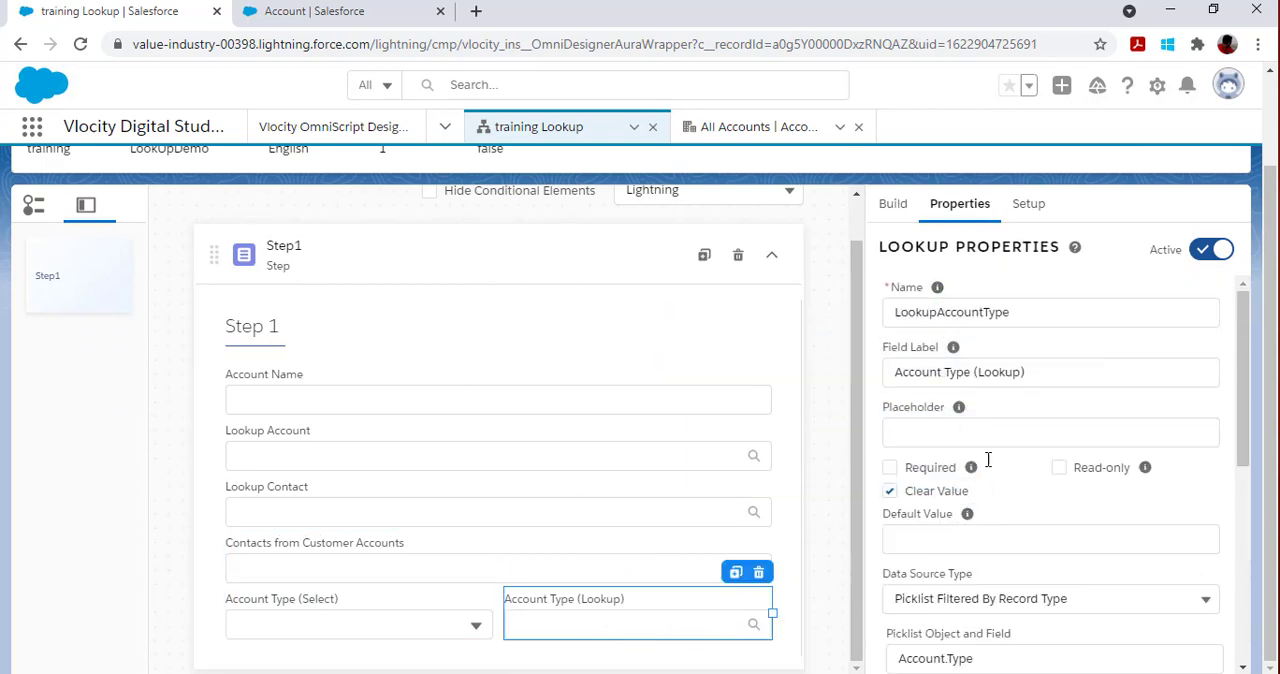
scroll(963, 428, "down", 2)
scroll(955, 340, "up", 1)
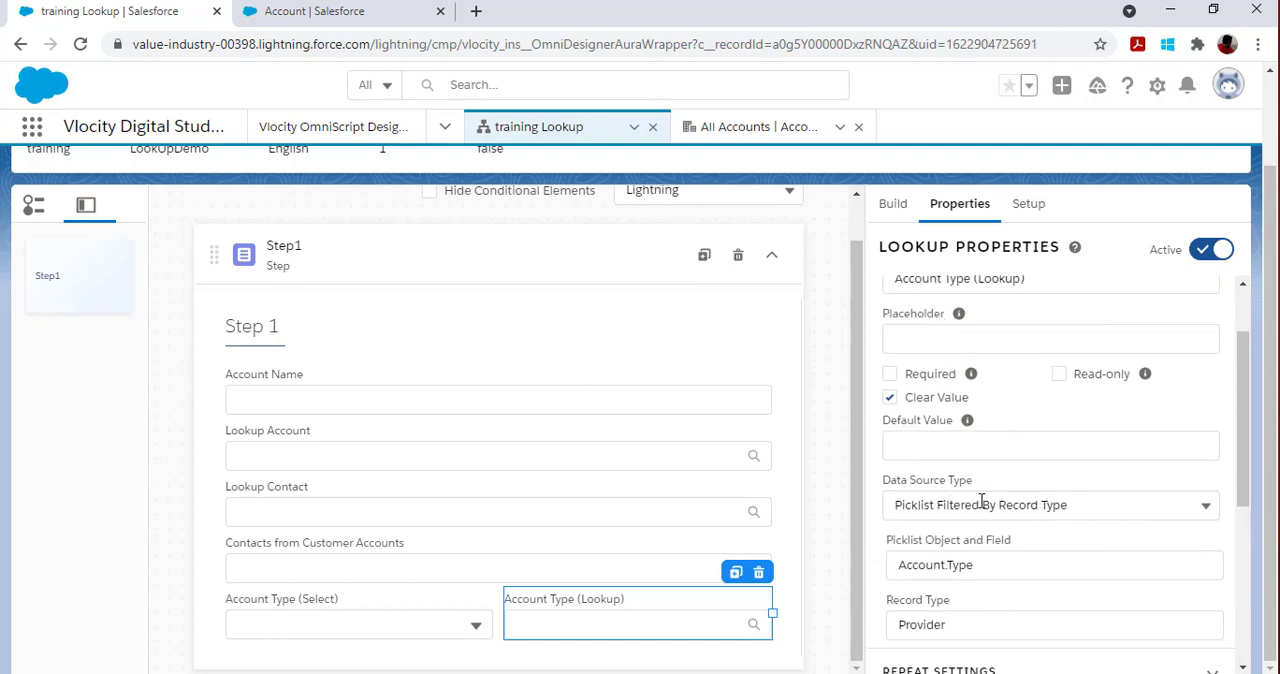
scroll(1034, 546, "down", 2)
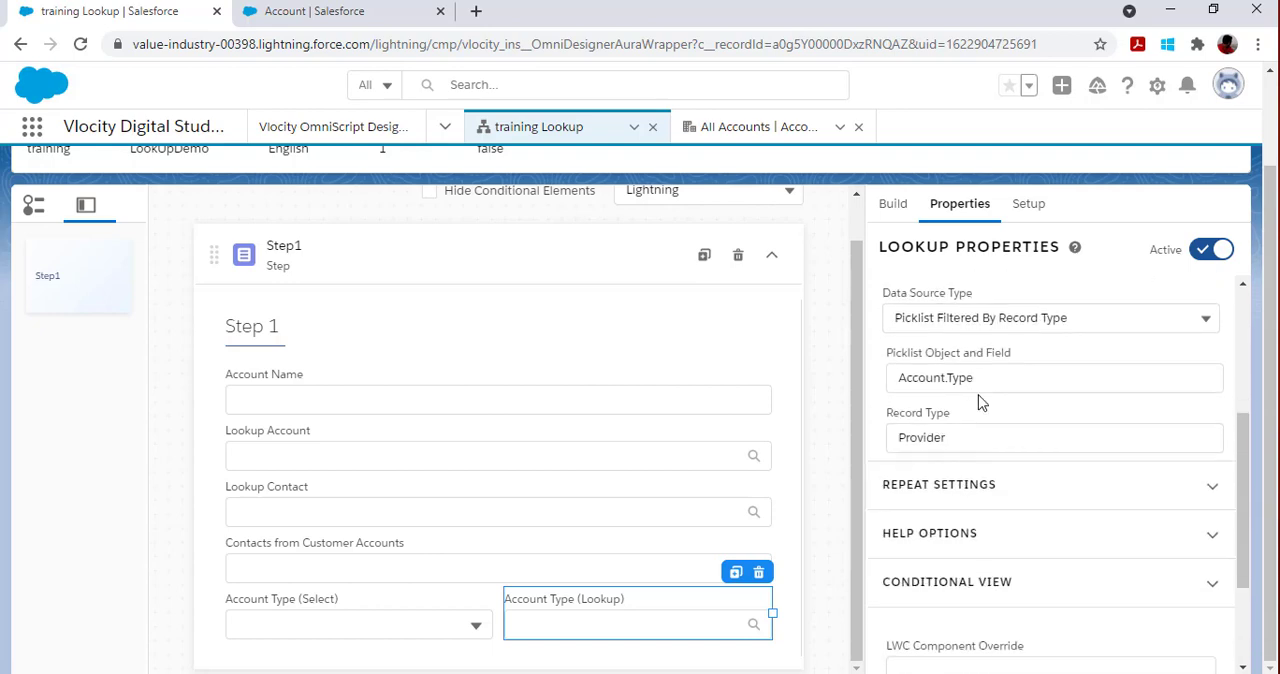
left_click(1004, 381)
left_click_drag(1004, 381, 899, 379)
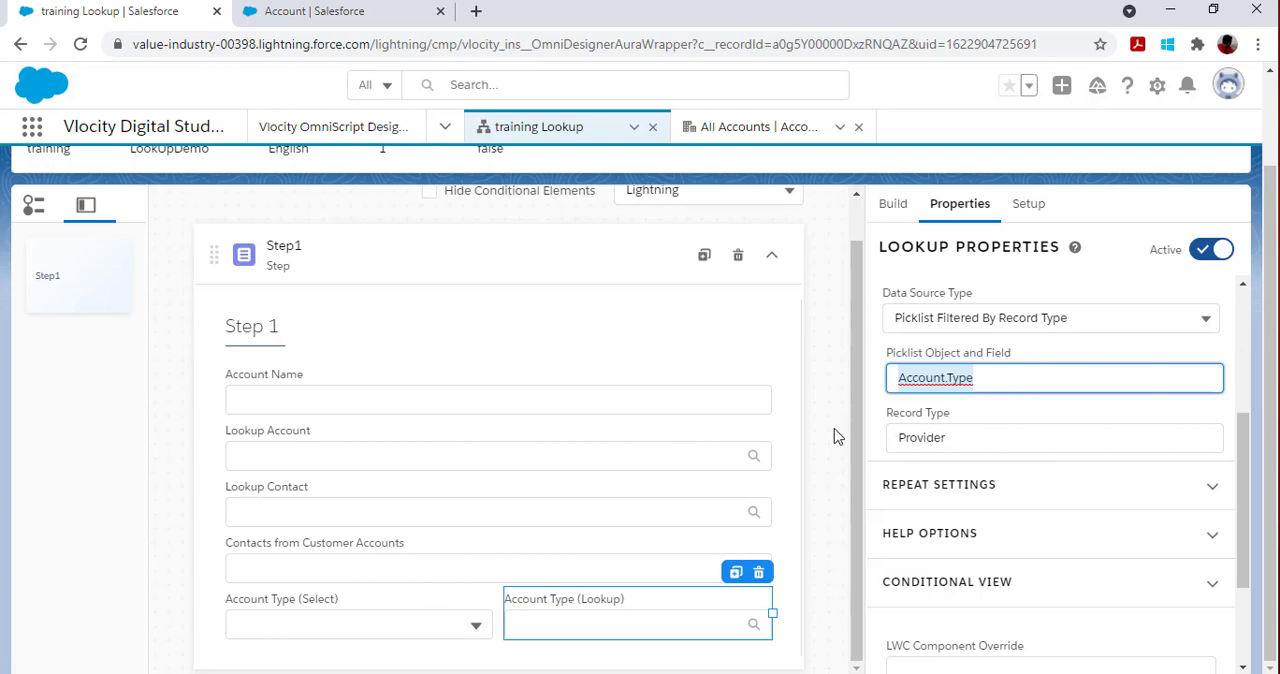
left_click(953, 437)
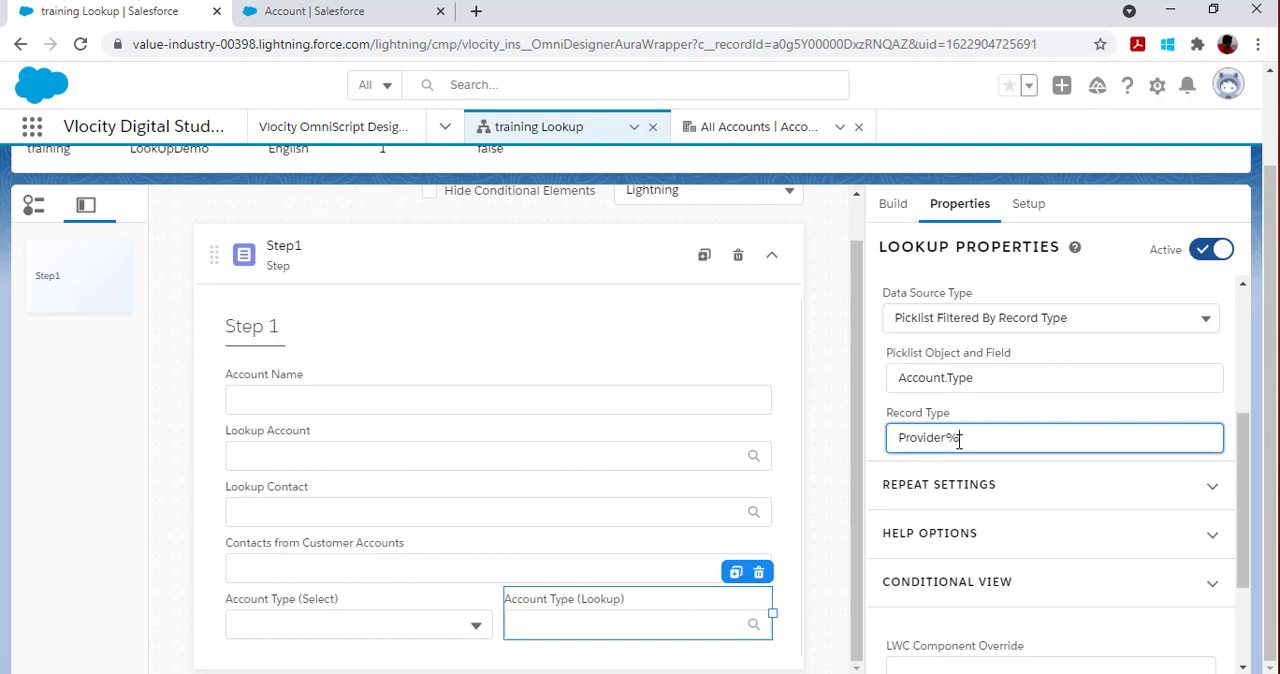
type("%")
key("BackSpace")
Step: Preview the OmniScript and look through all options offered by Account Type (Select), leaving it empty
scroll(887, 331, "up", 2)
scroll(920, 310, "up", 5)
left_click(897, 196)
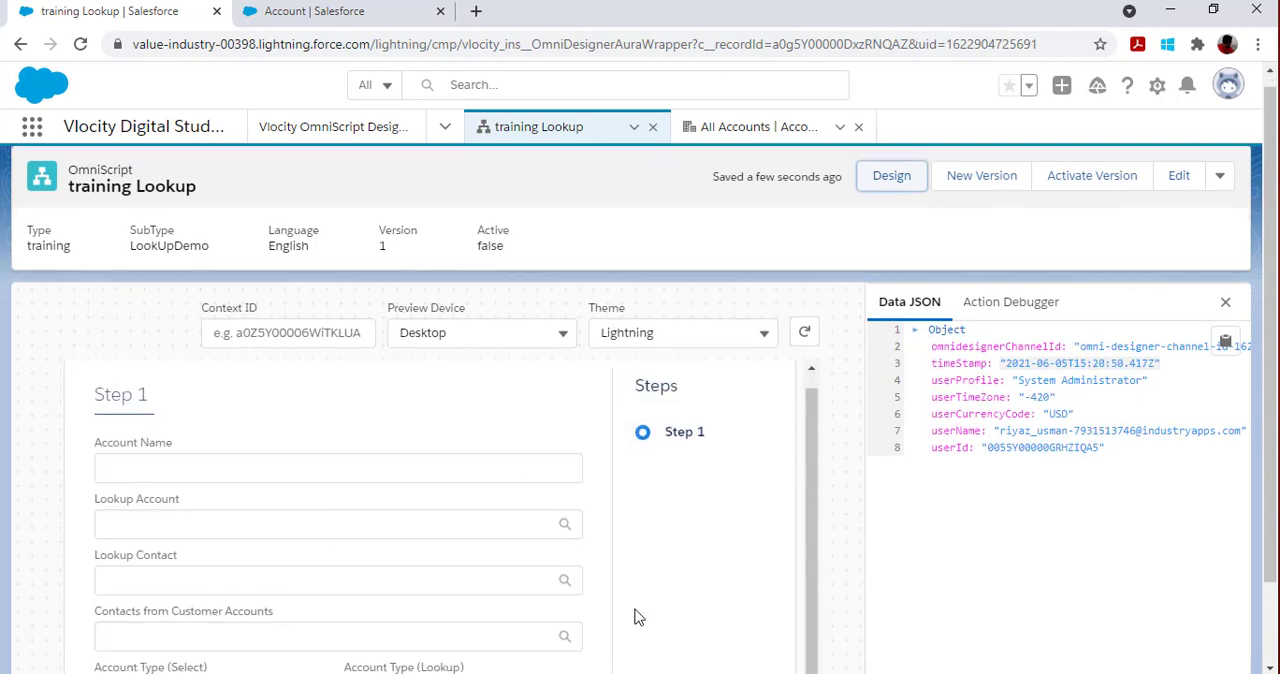
scroll(480, 590, "down", 1)
left_click(251, 597)
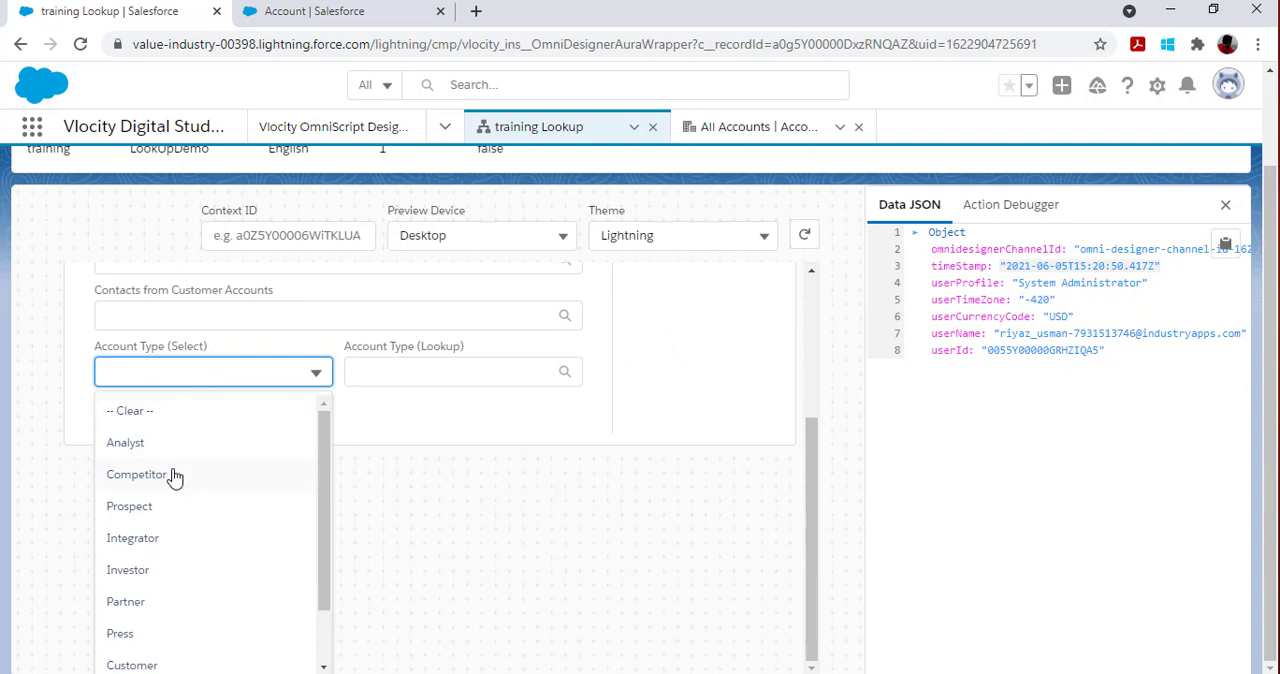
scroll(174, 488, "down", 1)
scroll(160, 555, "up", 1)
scroll(192, 475, "down", 1)
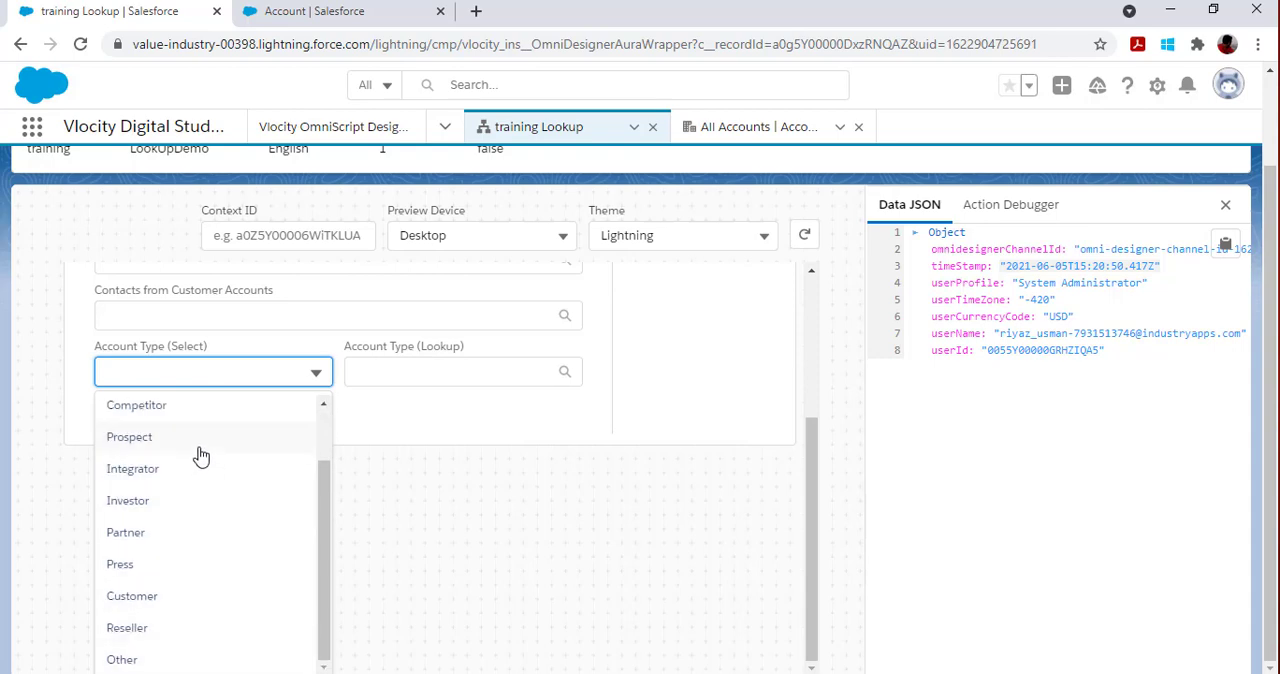
scroll(199, 496, "up", 1)
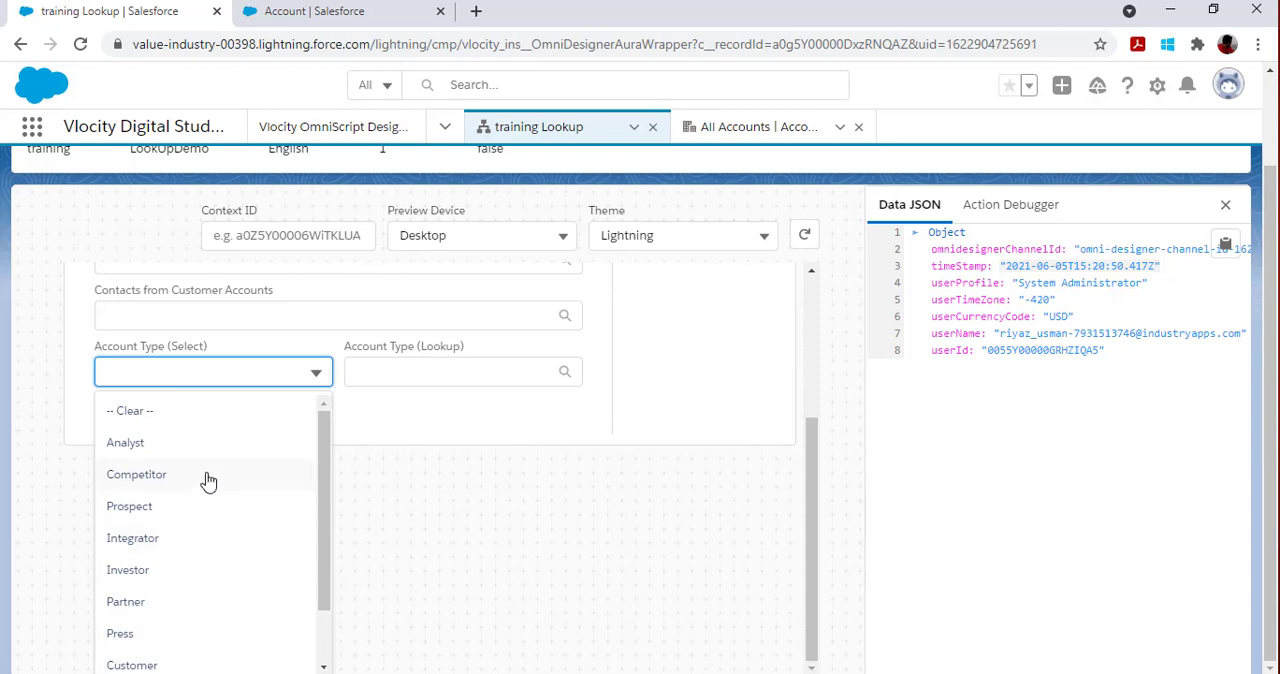
scroll(195, 520, "down", 2)
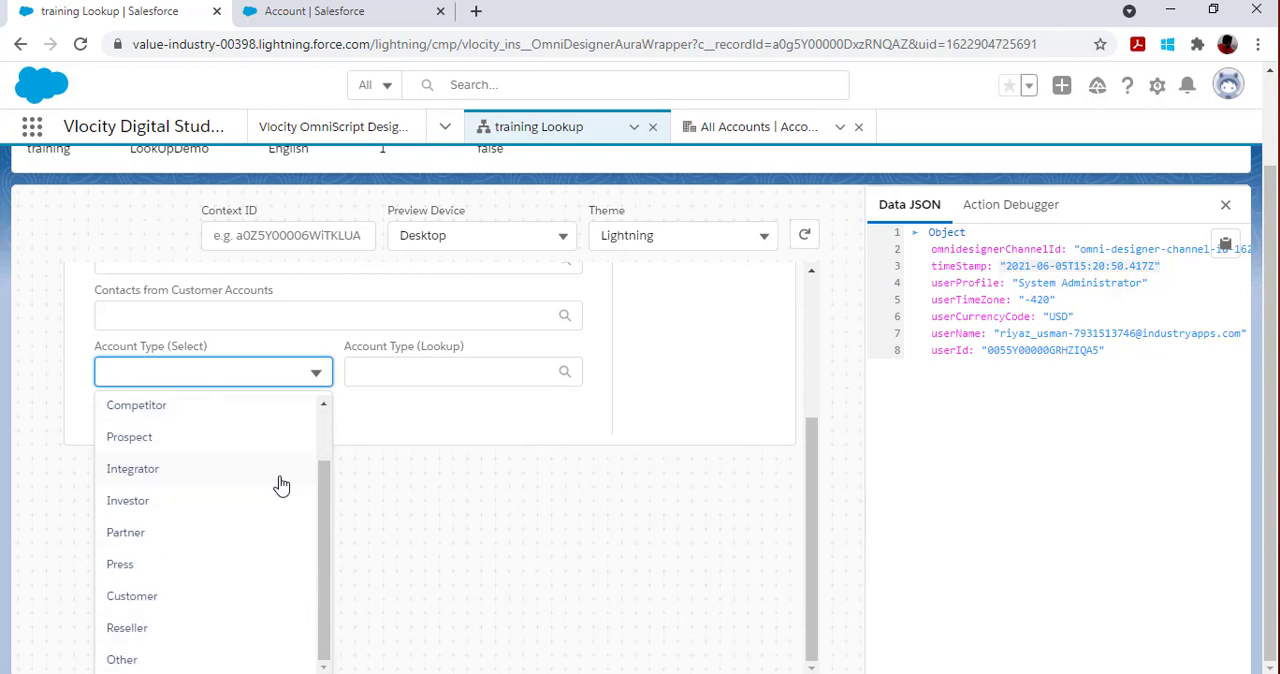
left_click(514, 489)
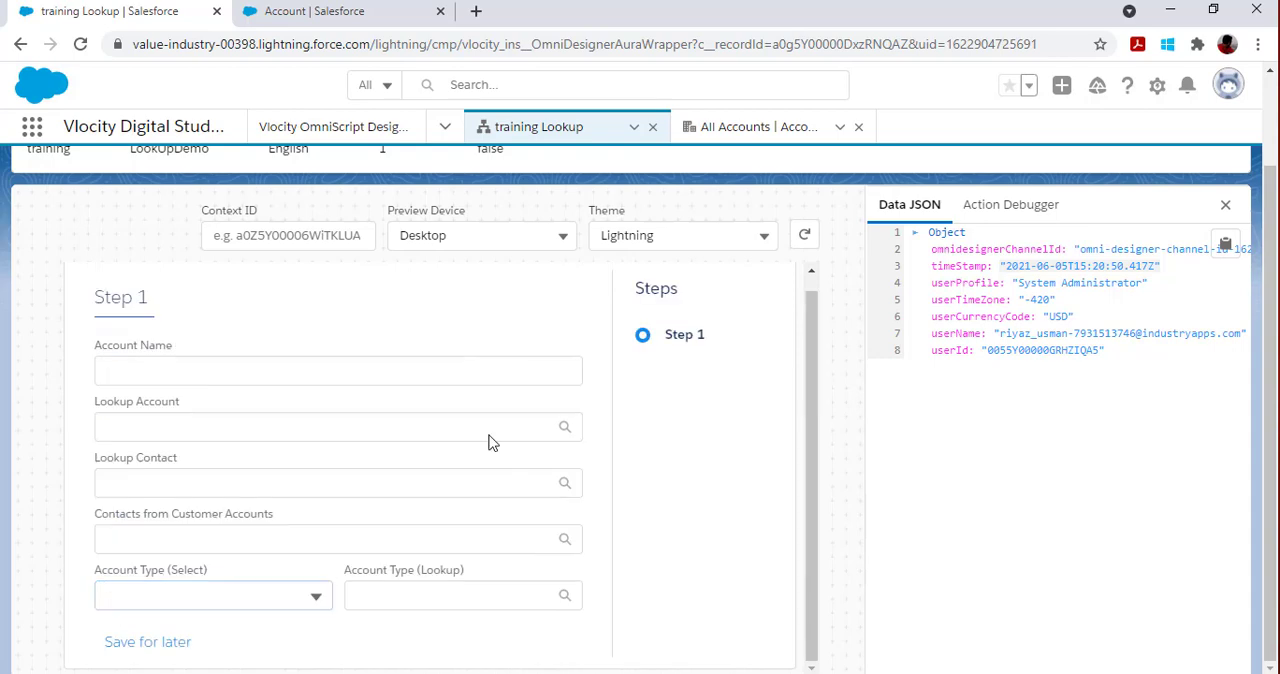
Step: Check which options Account Type (Lookup) offers in the preview
left_click(407, 598)
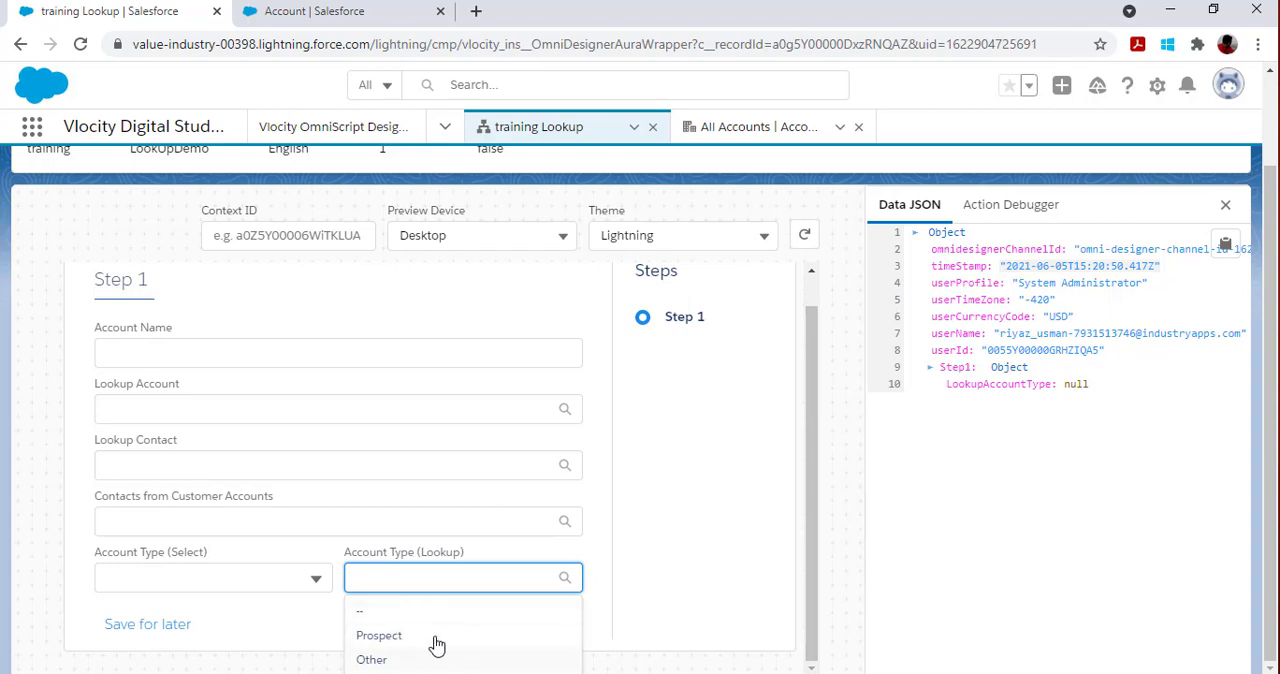
scroll(669, 555, "up", 1)
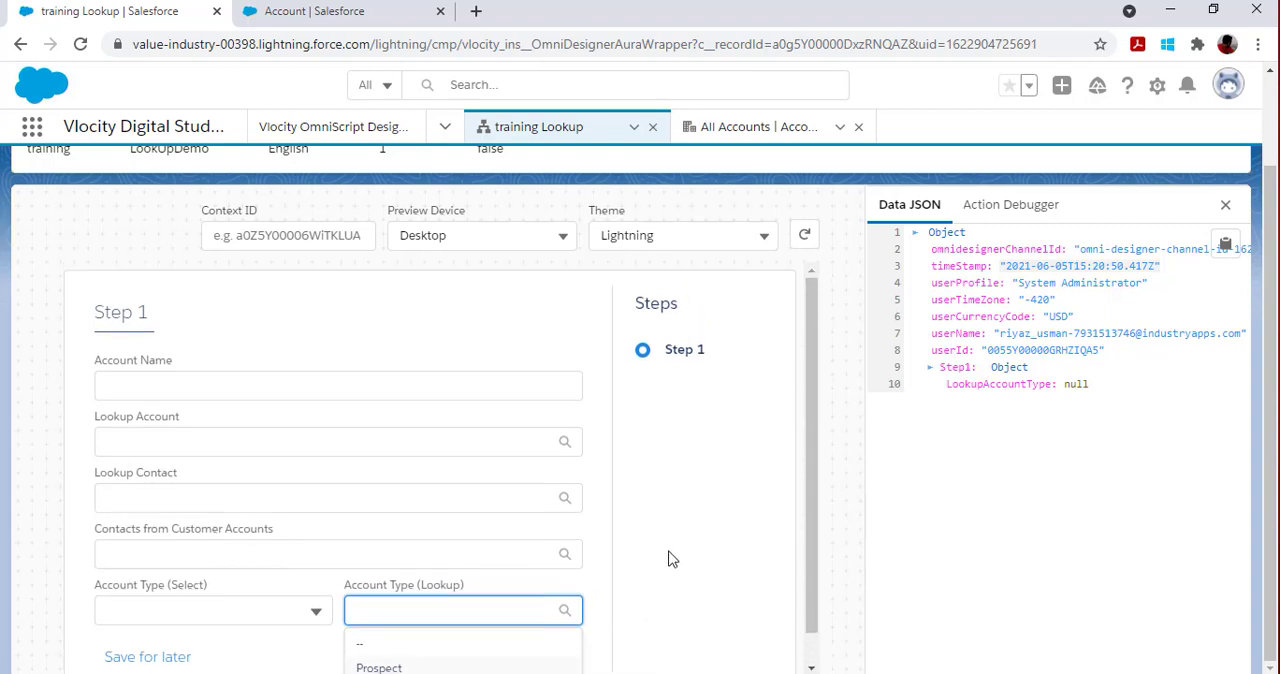
Step: Leave the preview and return to the design view of the training Lookup OmniScript
scroll(671, 566, "down", 1)
scroll(731, 508, "up", 1)
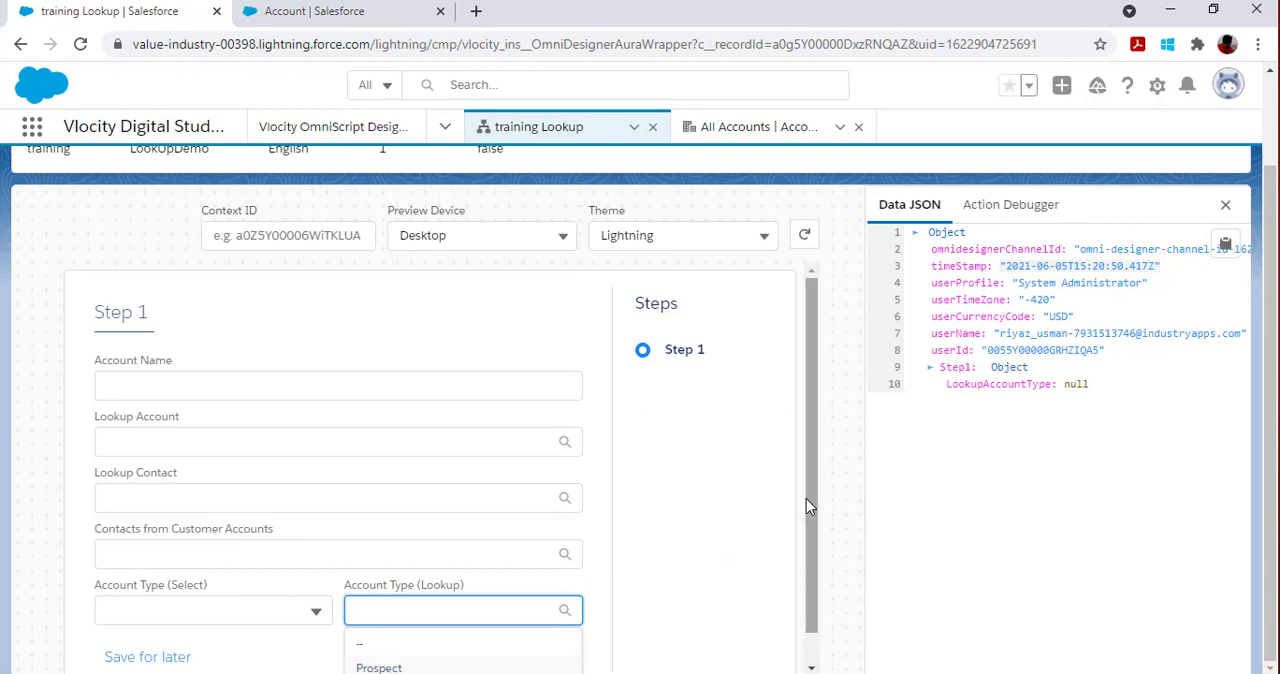
scroll(815, 470, "up", 2)
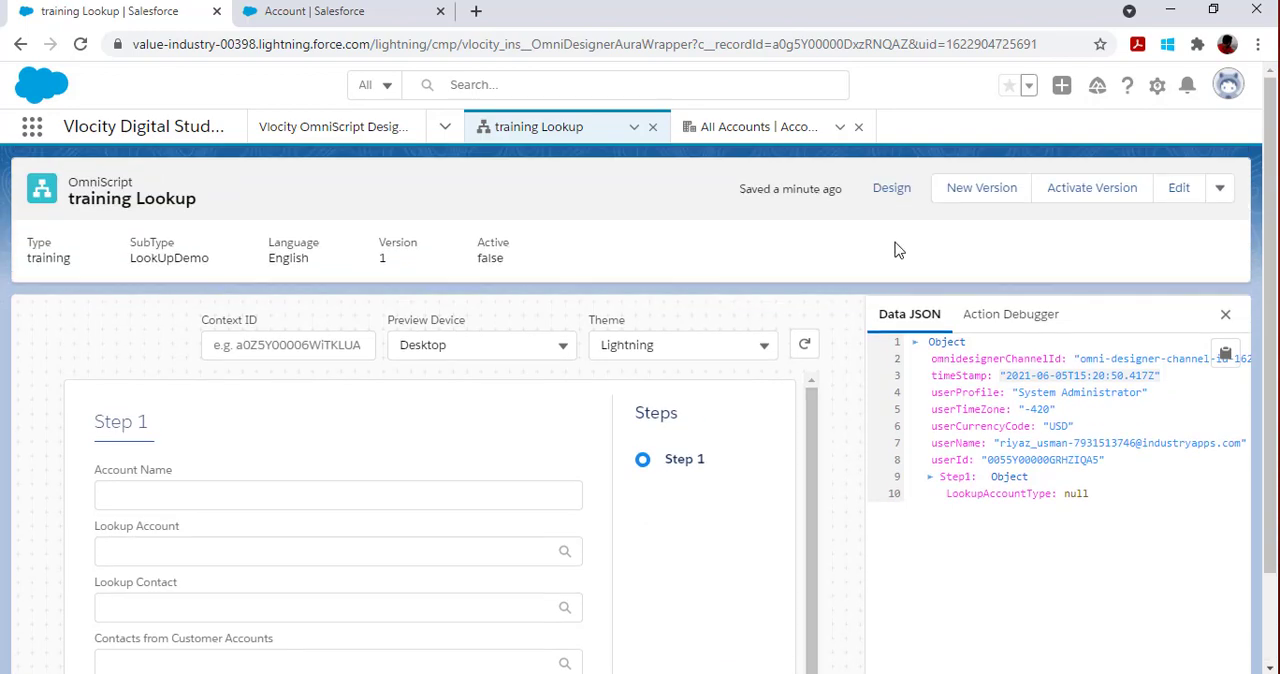
left_click(891, 186)
scroll(975, 572, "down", 5)
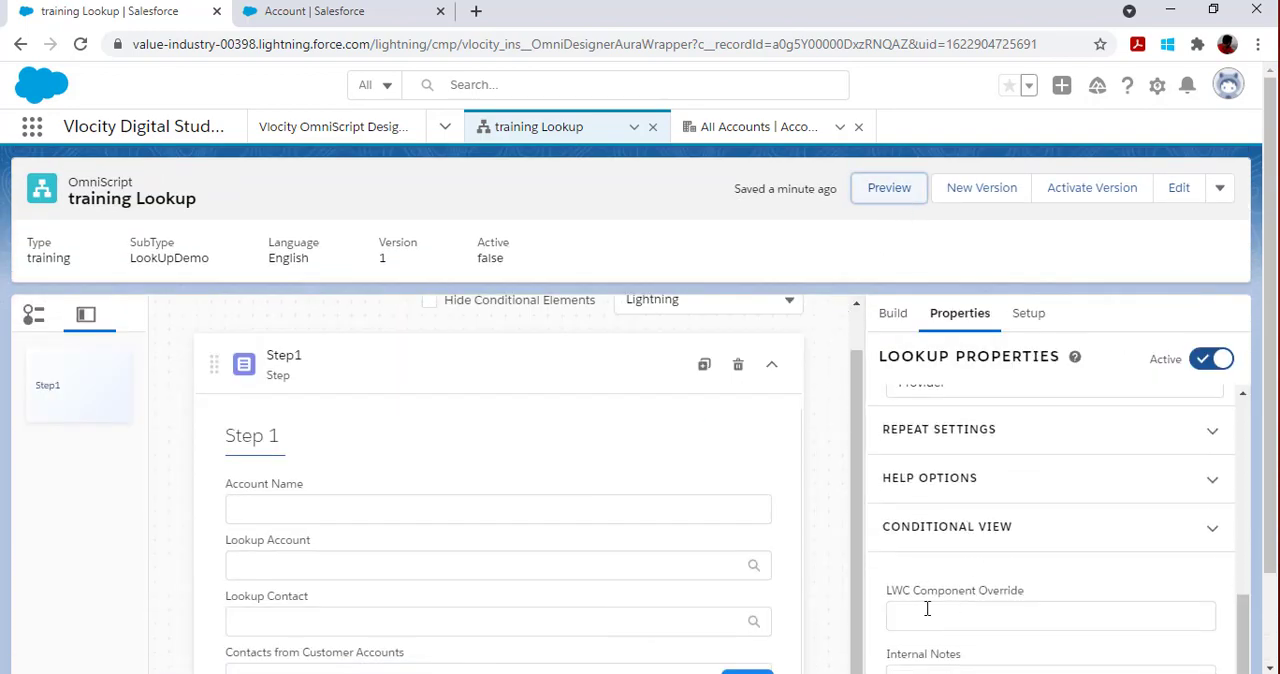
scroll(877, 634, "down", 2)
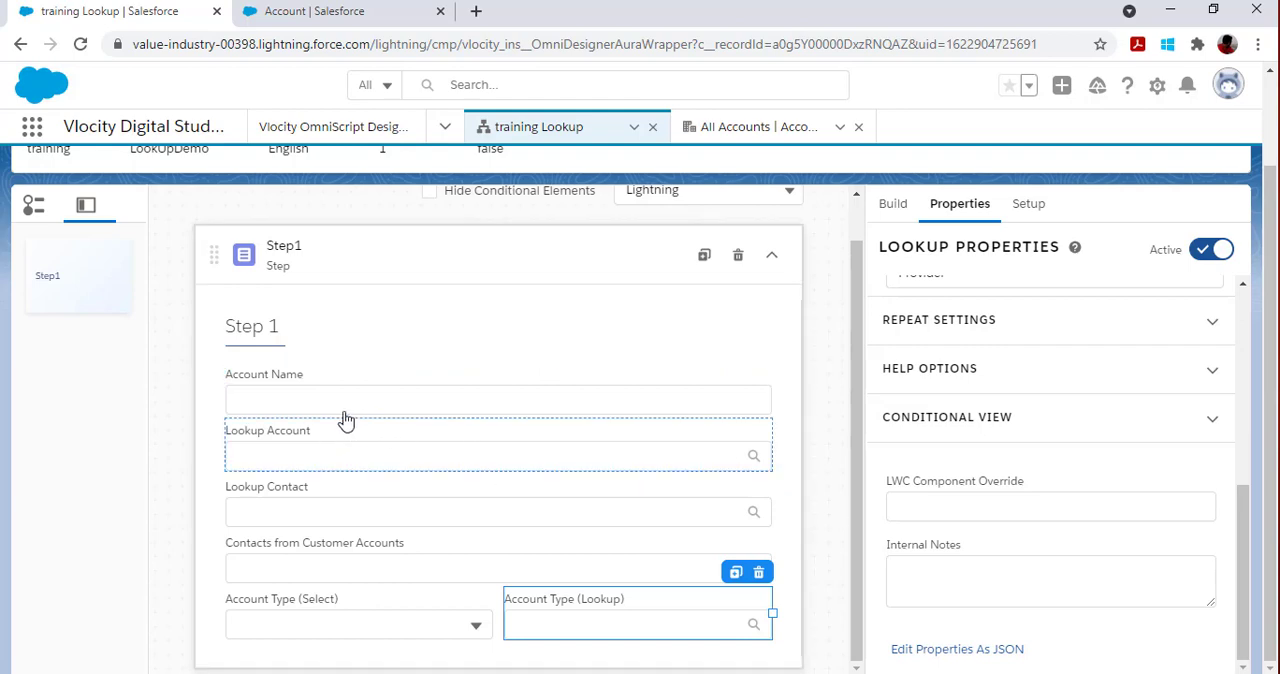
Step: Review the lookup properties and query configurations of Lookup Account, Lookup Contact and Contacts from Customer Accounts
left_click(362, 462)
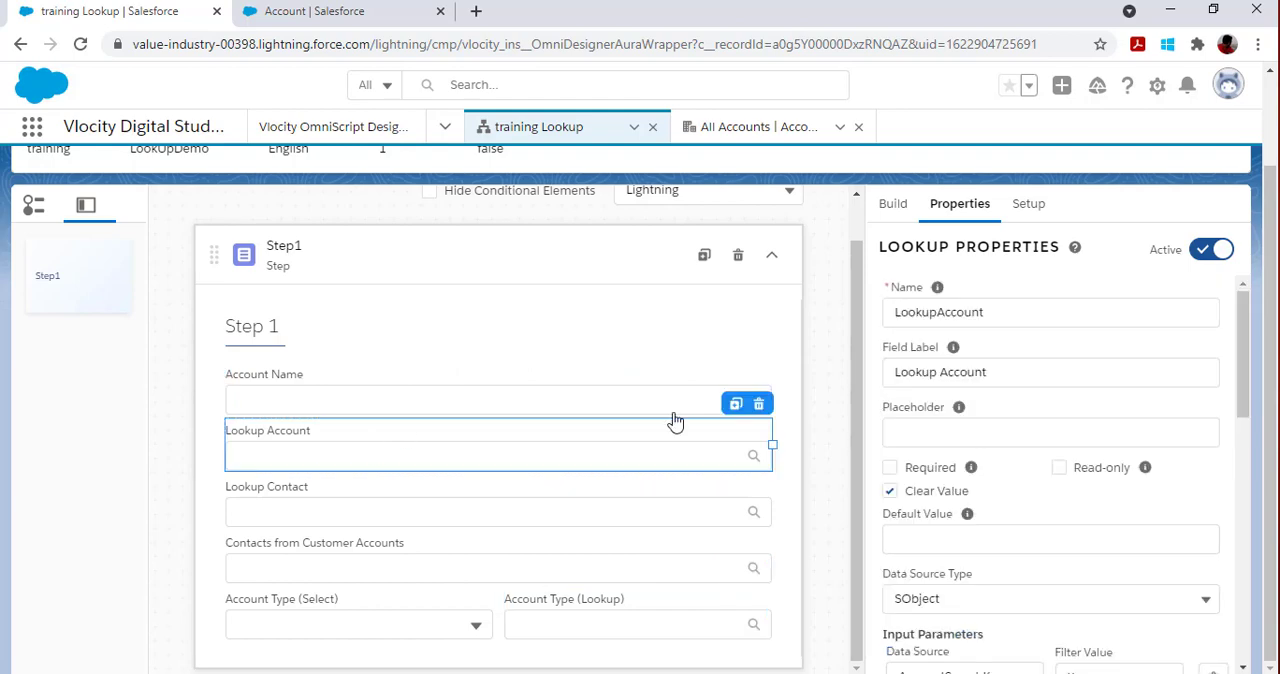
scroll(1098, 535, "down", 2)
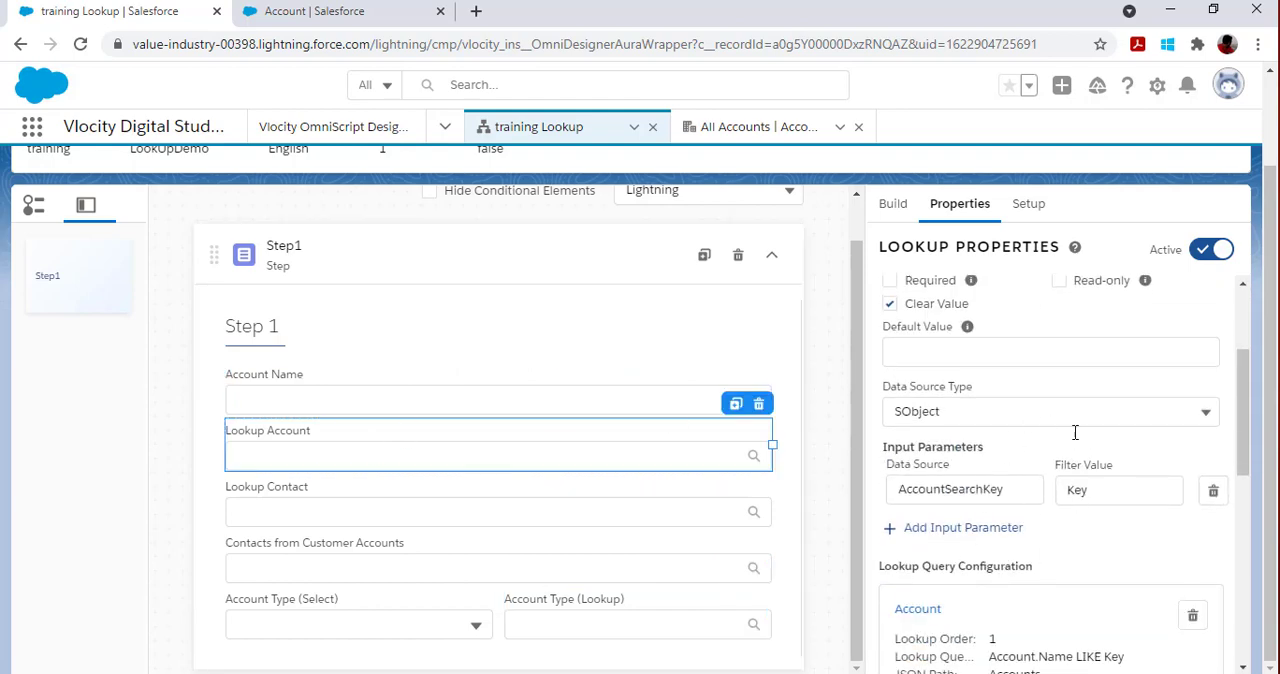
left_click(706, 517)
scroll(1000, 540, "down", 7)
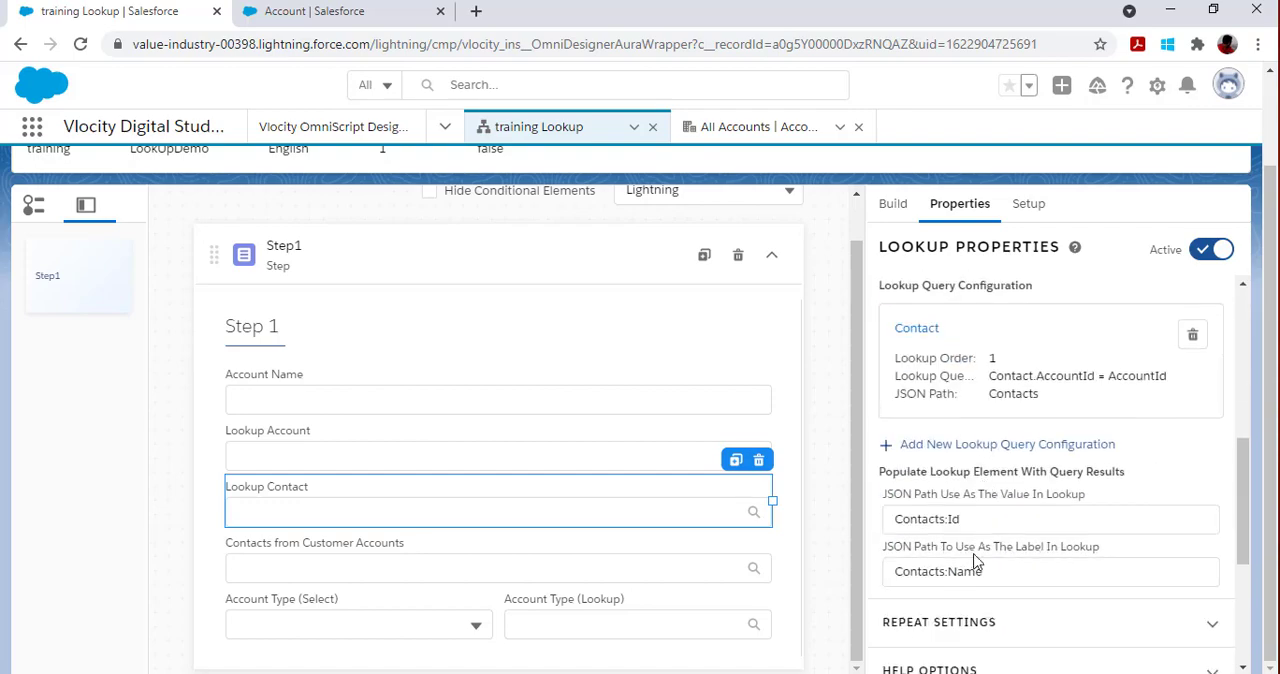
left_click(516, 578)
scroll(1010, 540, "down", 6)
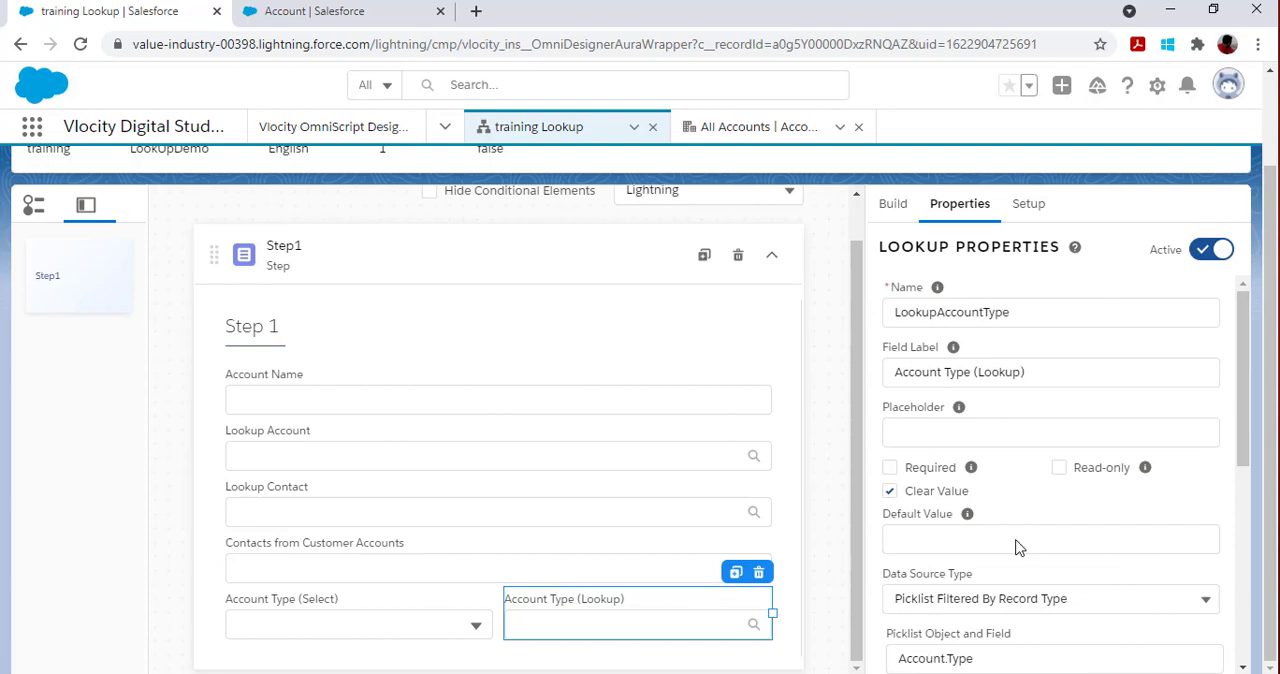
Step: Check the data source types available for Account Type (Lookup), keeping Picklist Filtered By Record Type
scroll(1014, 540, "down", 3)
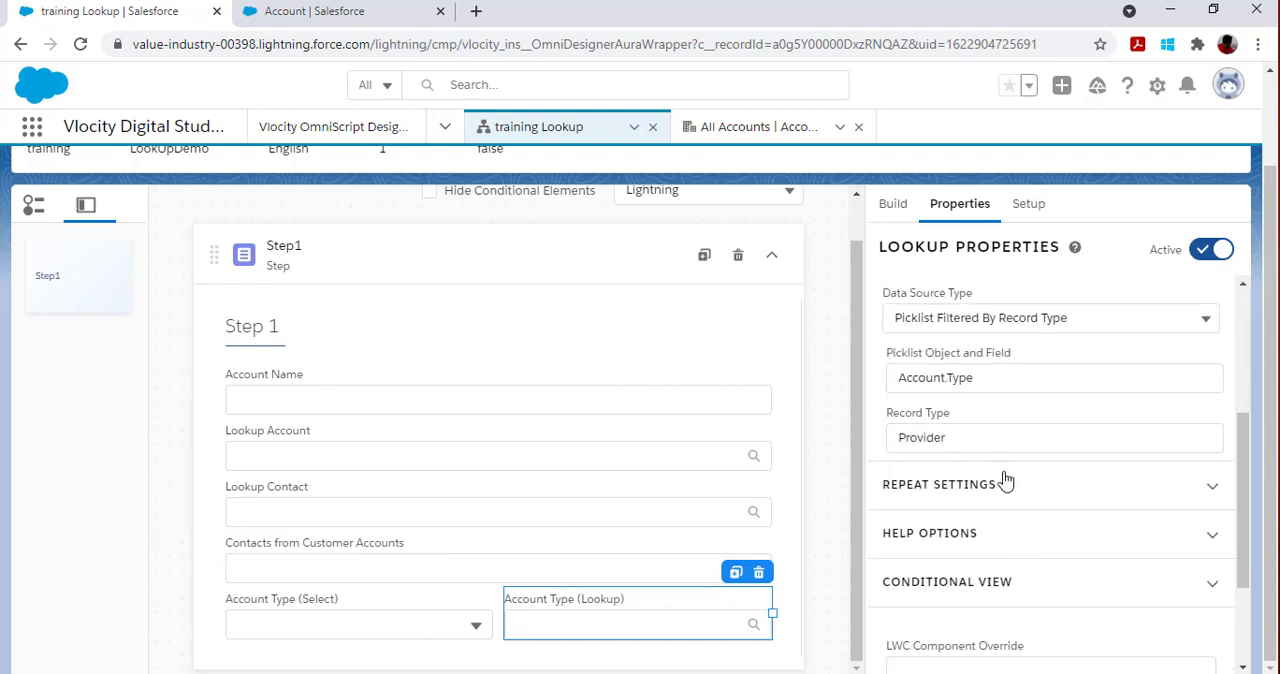
left_click(980, 318)
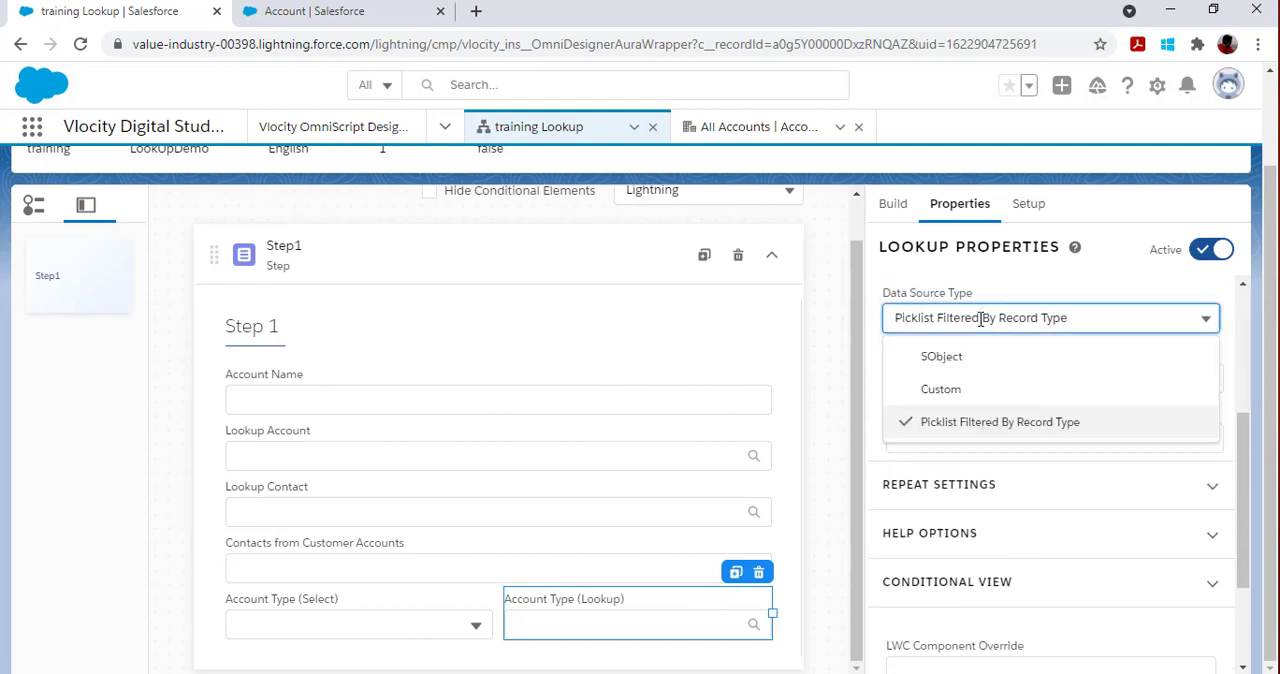
left_click(834, 284)
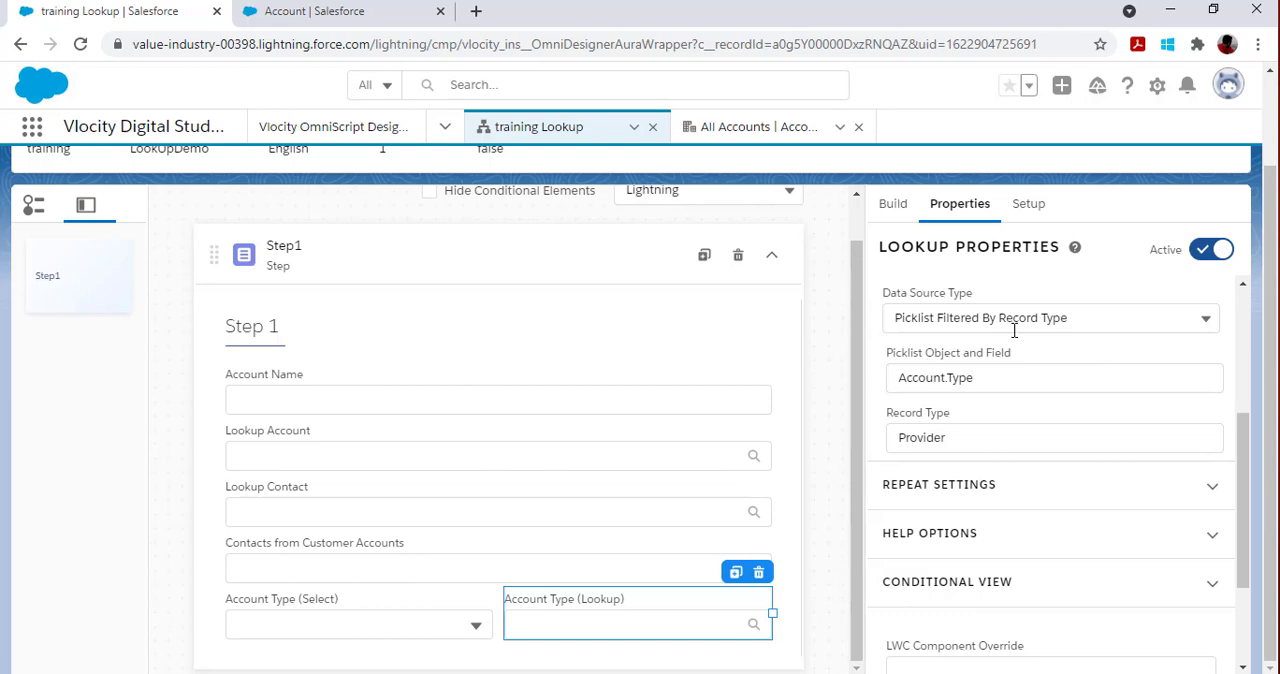
Step: Open the Lookup Element help and read its guidance on labels, values, the Custom type and picklist filtering by record type
scroll(1010, 372, "up", 3)
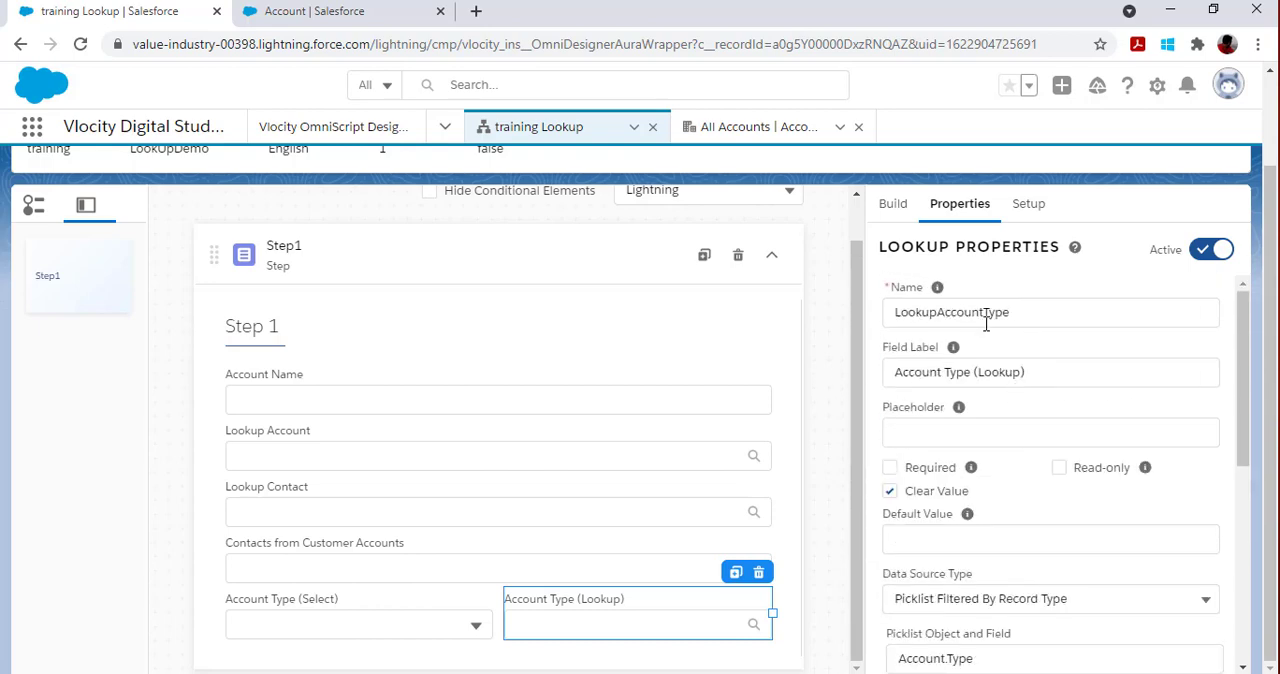
left_click(1075, 248)
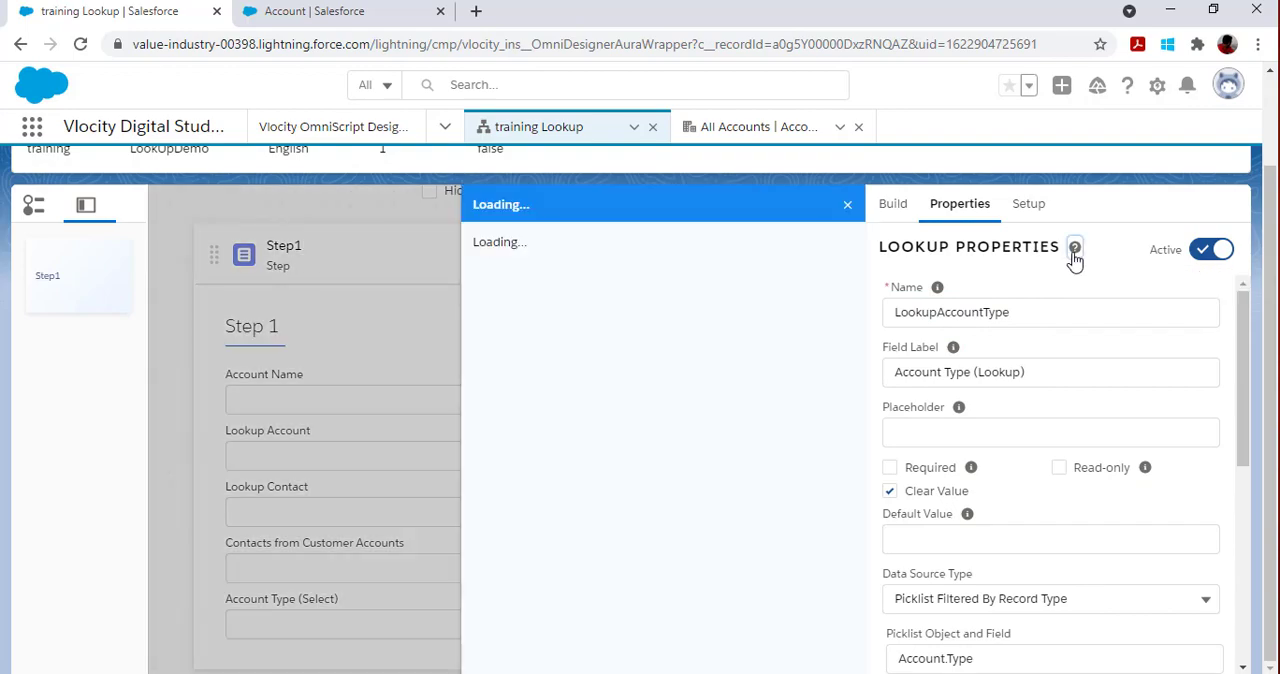
scroll(705, 298, "down", 15)
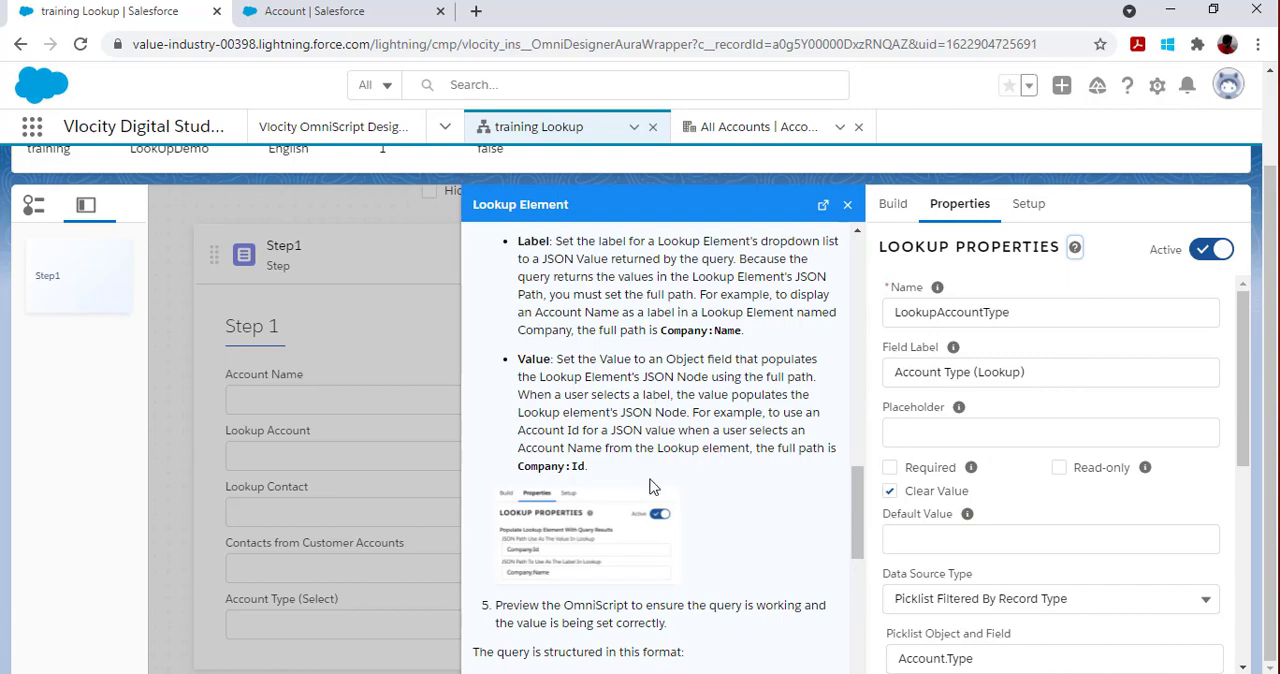
scroll(650, 488, "down", 10)
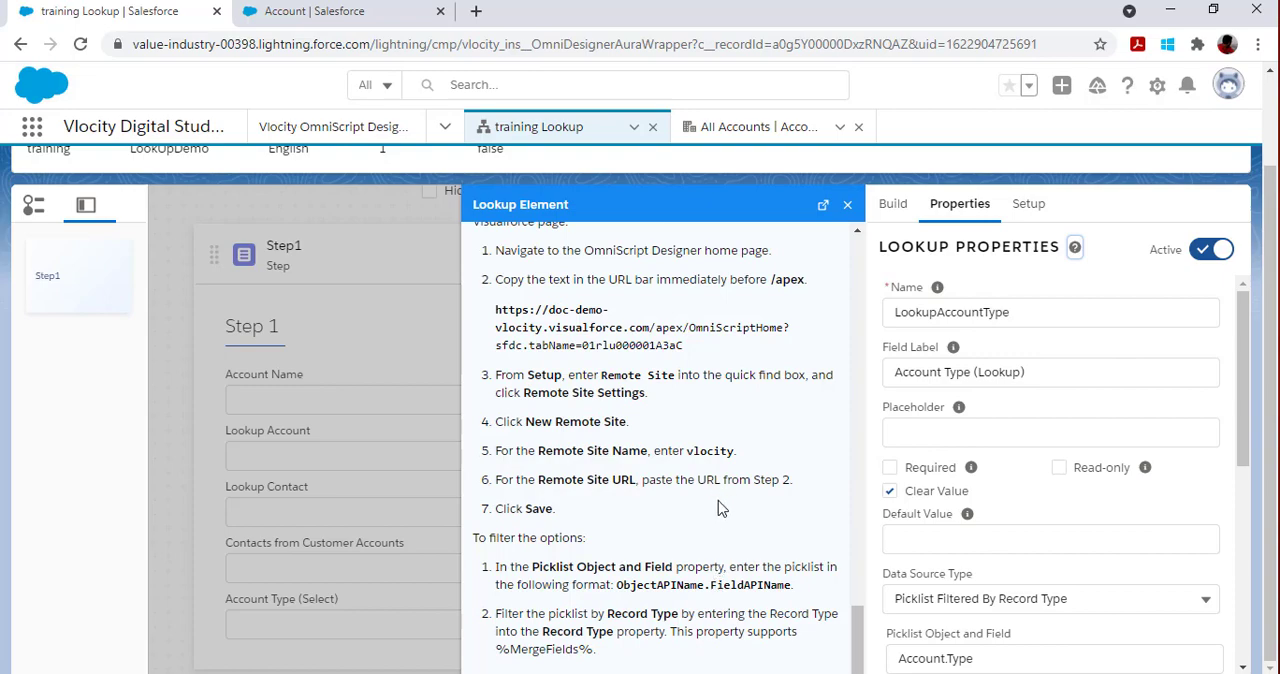
scroll(722, 520, "up", 3)
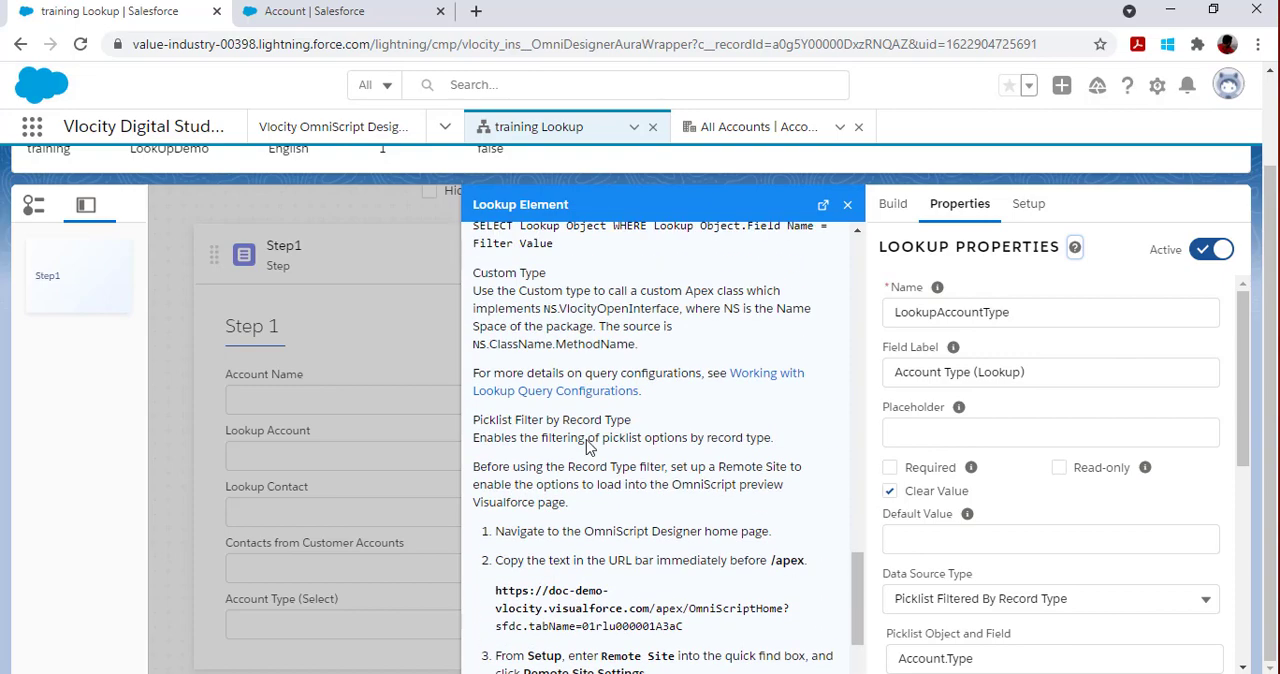
Step: Open the help article Working with Lookup Query Configurations and read its AND Join, Deep Query and OR Join sections
left_click(552, 391)
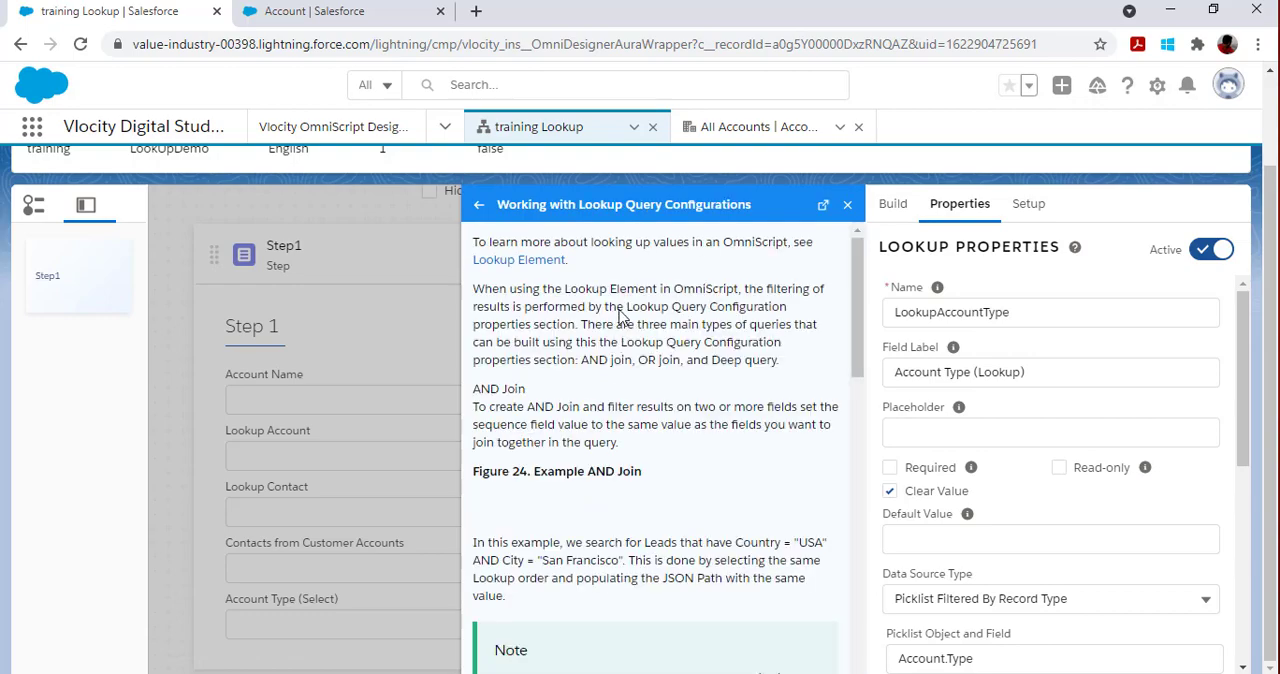
scroll(600, 410, "down", 1)
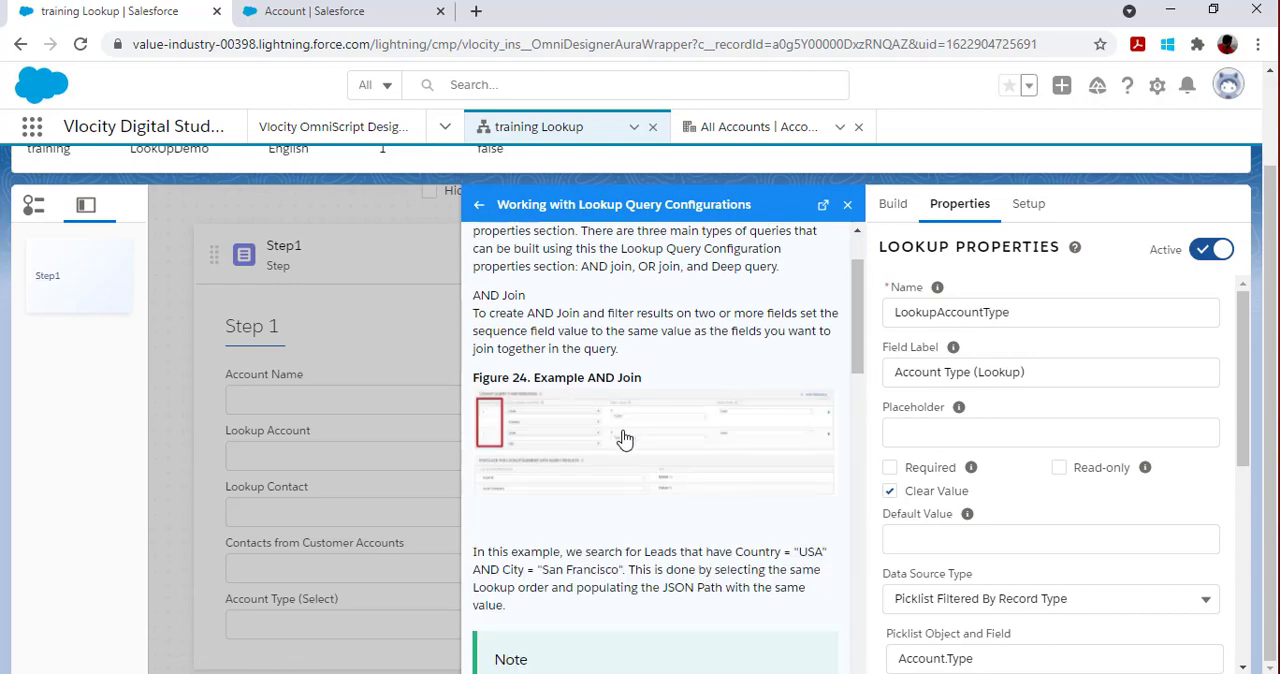
scroll(650, 432, "down", 4)
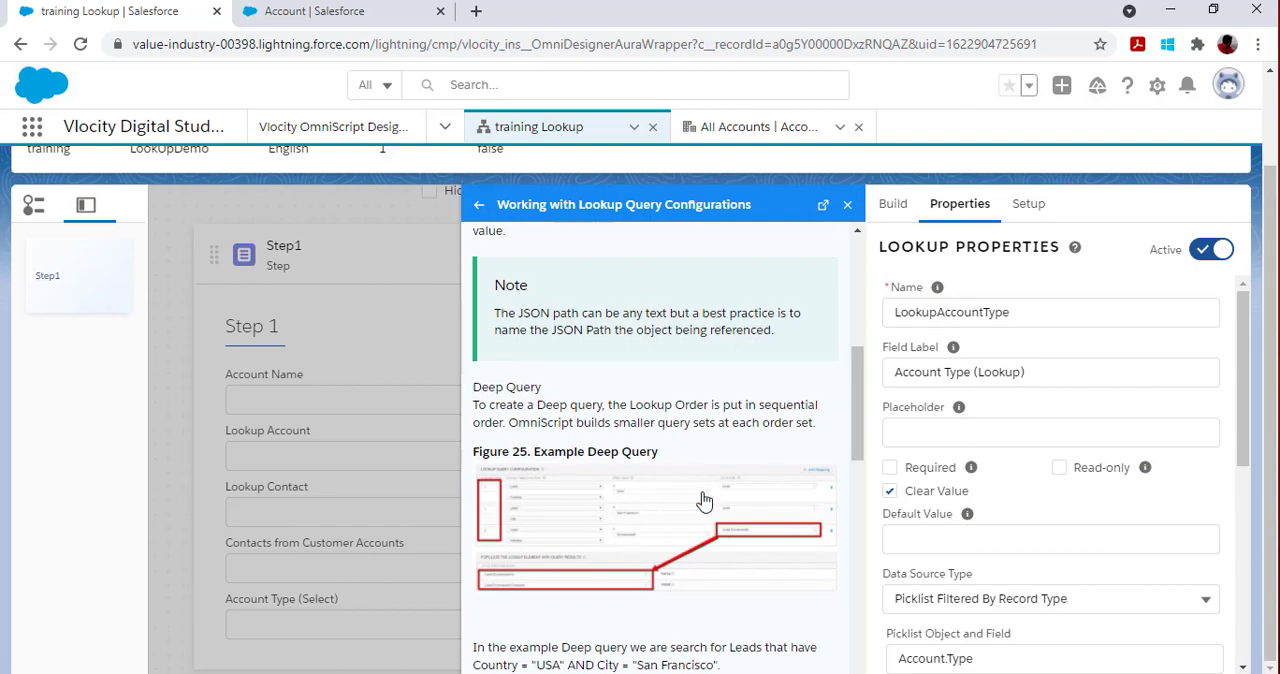
scroll(701, 493, "down", 6)
scroll(695, 505, "down", 1)
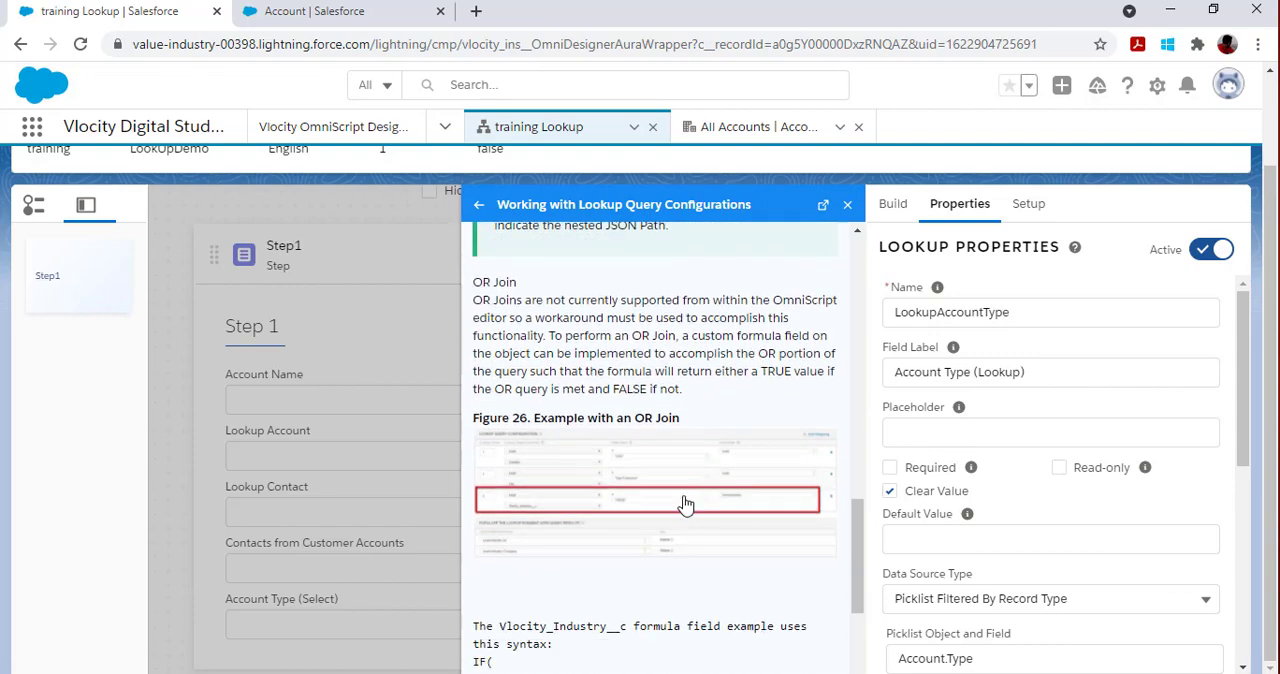
scroll(686, 515, "down", 4)
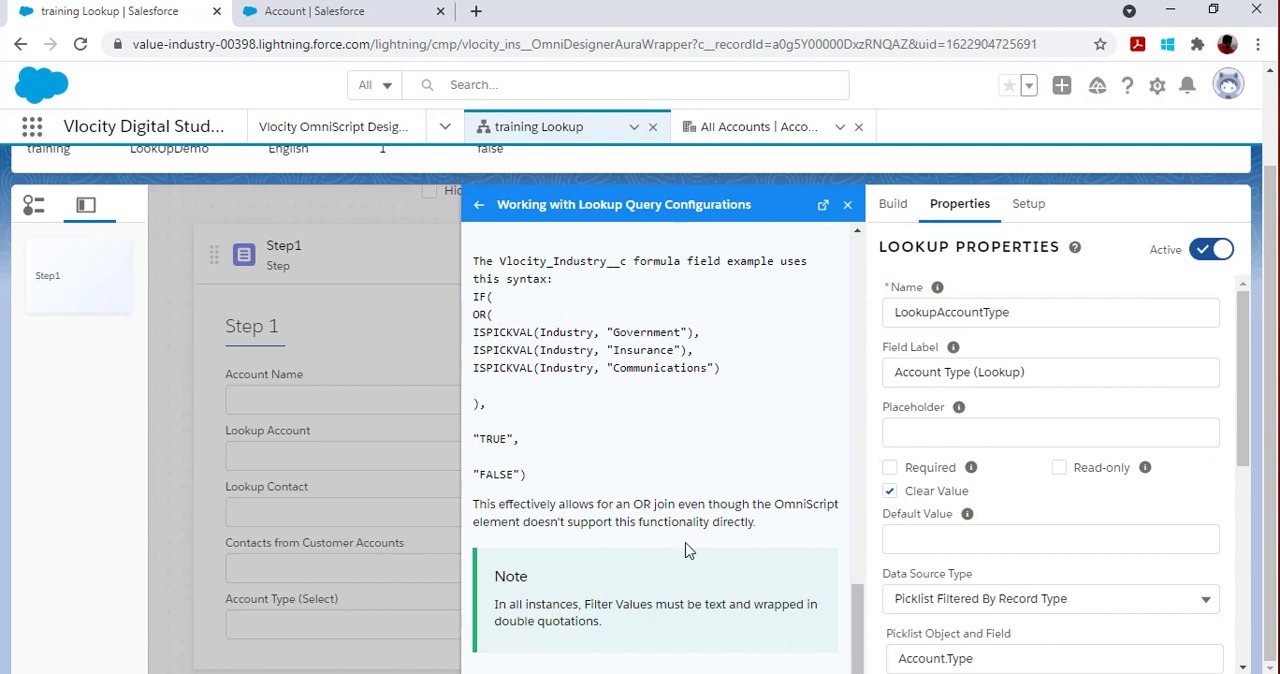